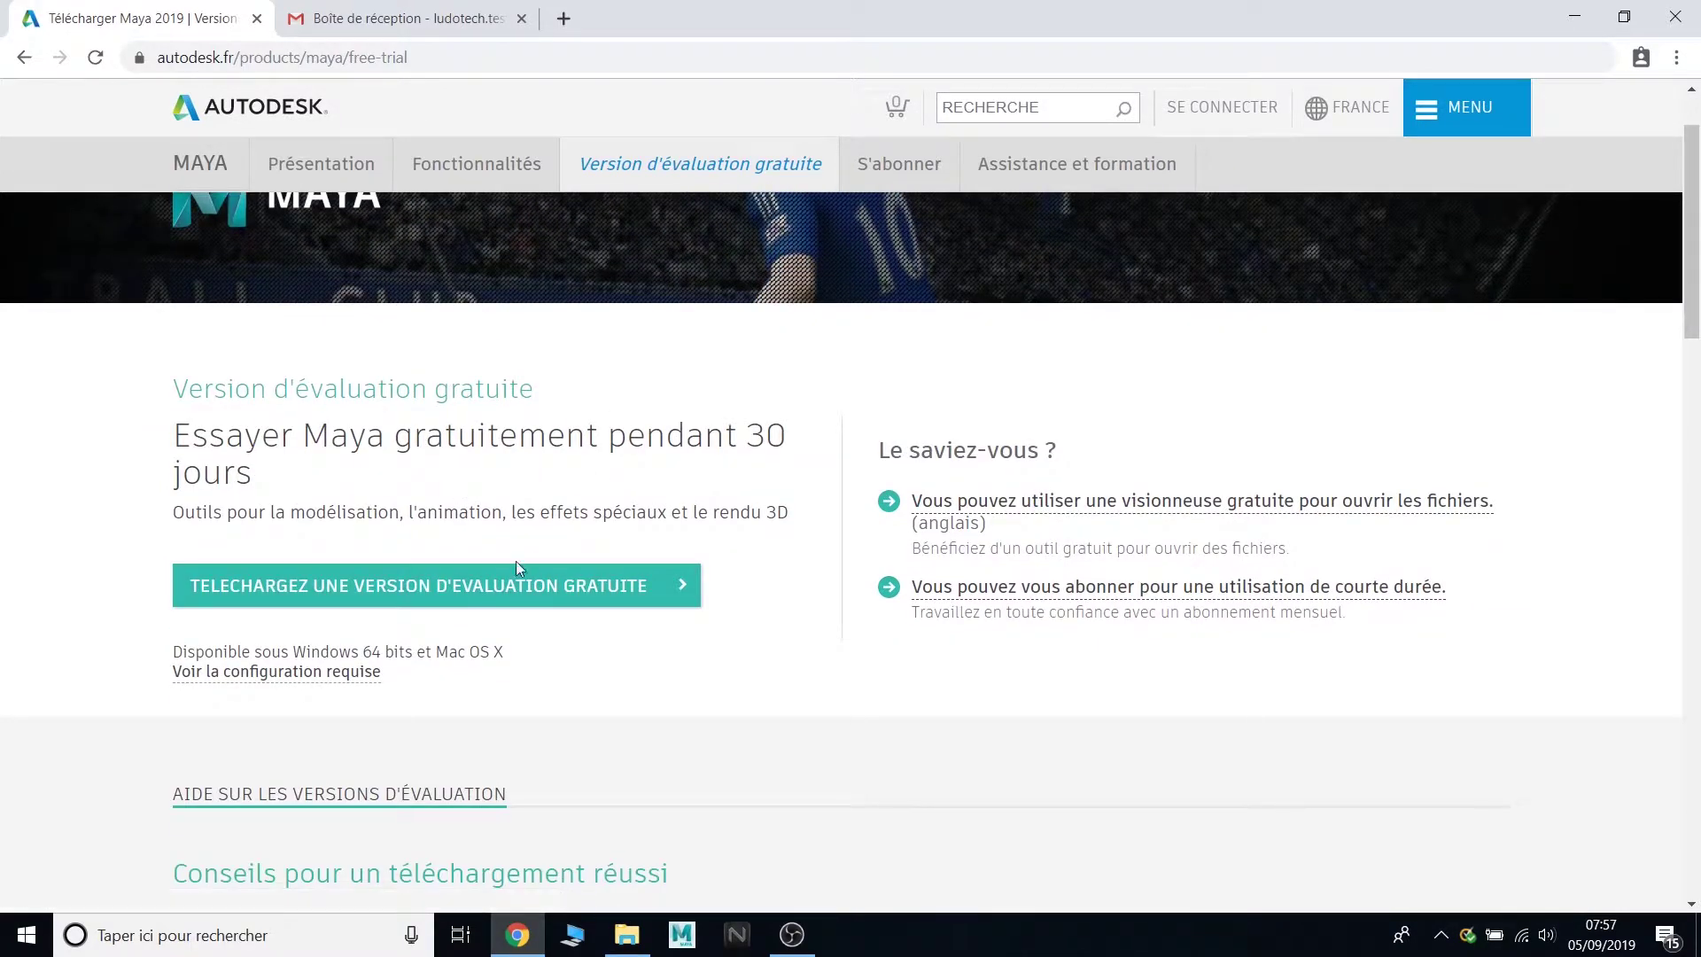
- Open the Maya free-trial download dialog with TELECHARGEZ UNE VERSION D'EVALUATION GRATUITE
{"action": "left_click", "coordinate": [490, 592]}
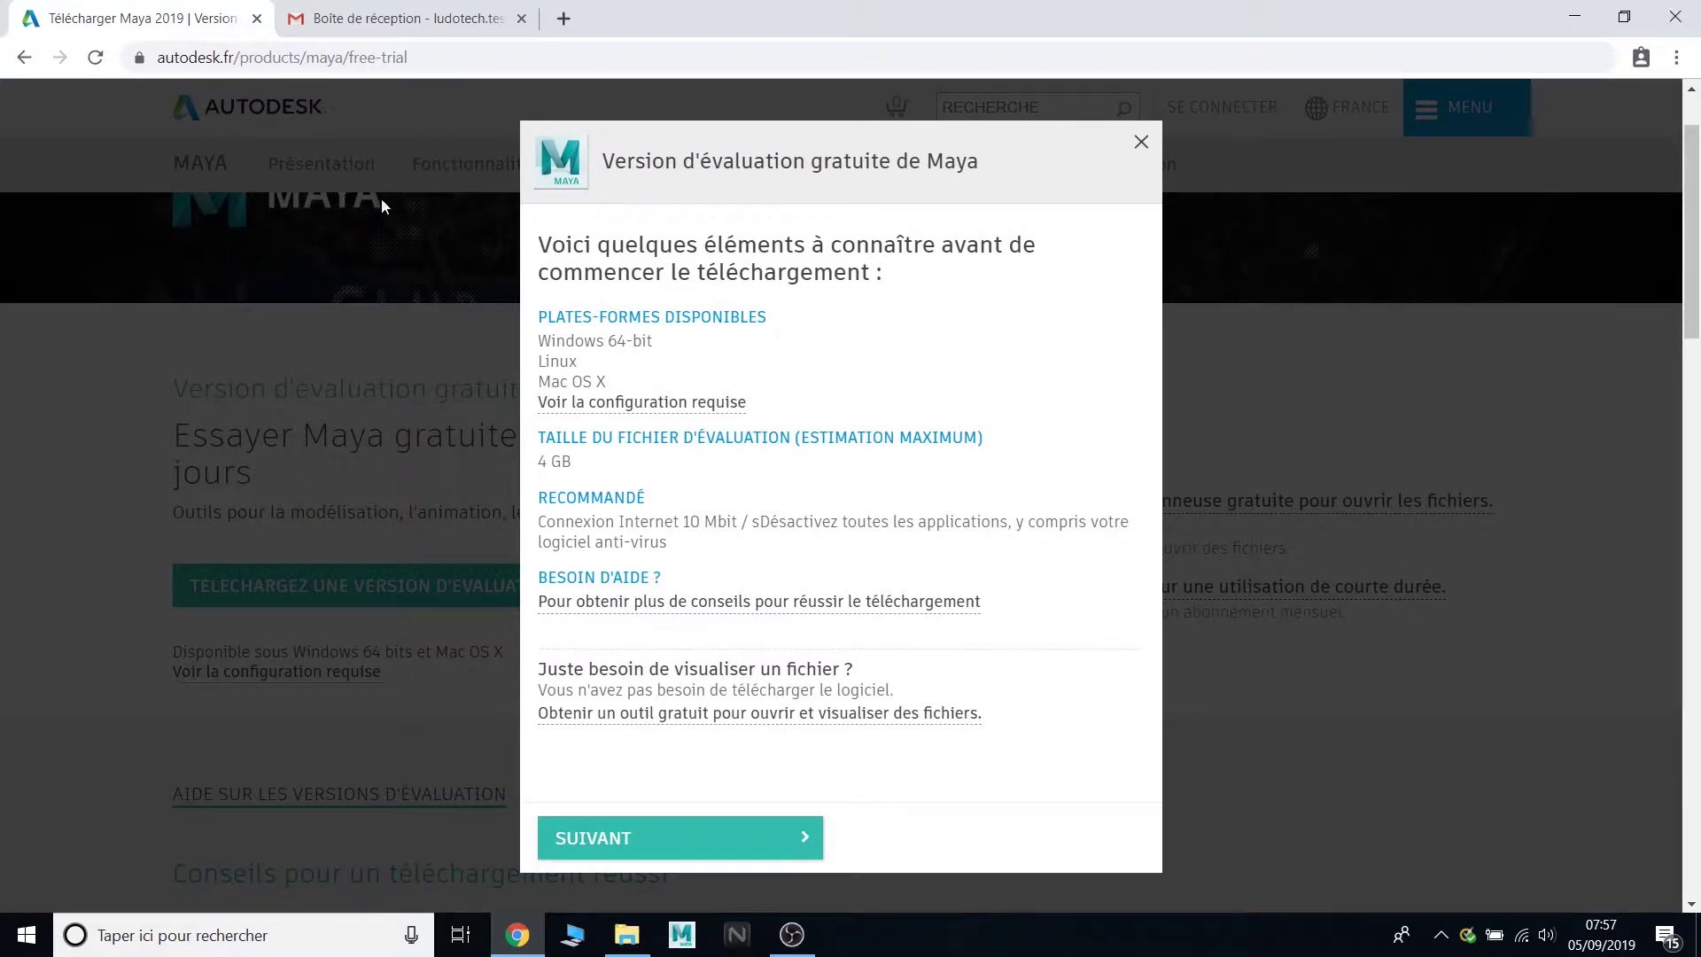
- Choose 'Une entreprise', Windows 64-bit and English for the Maya trial, then continue to sign-in
{"action": "left_click", "coordinate": [753, 840]}
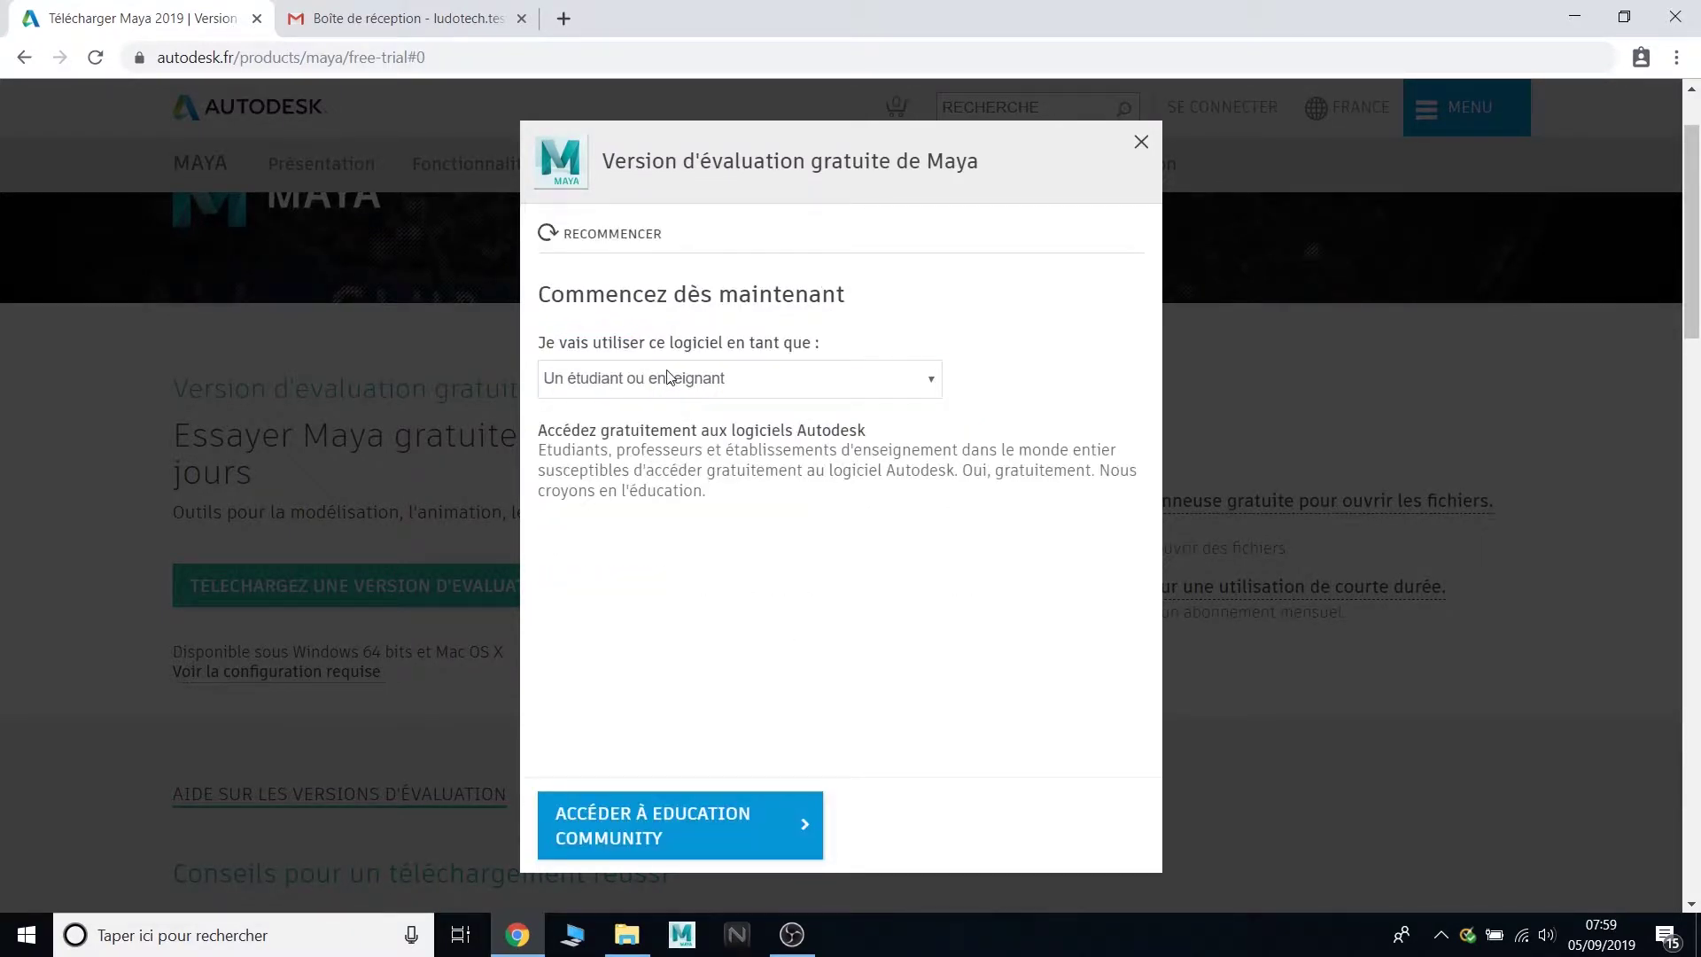
{"action": "left_click", "coordinate": [673, 379]}
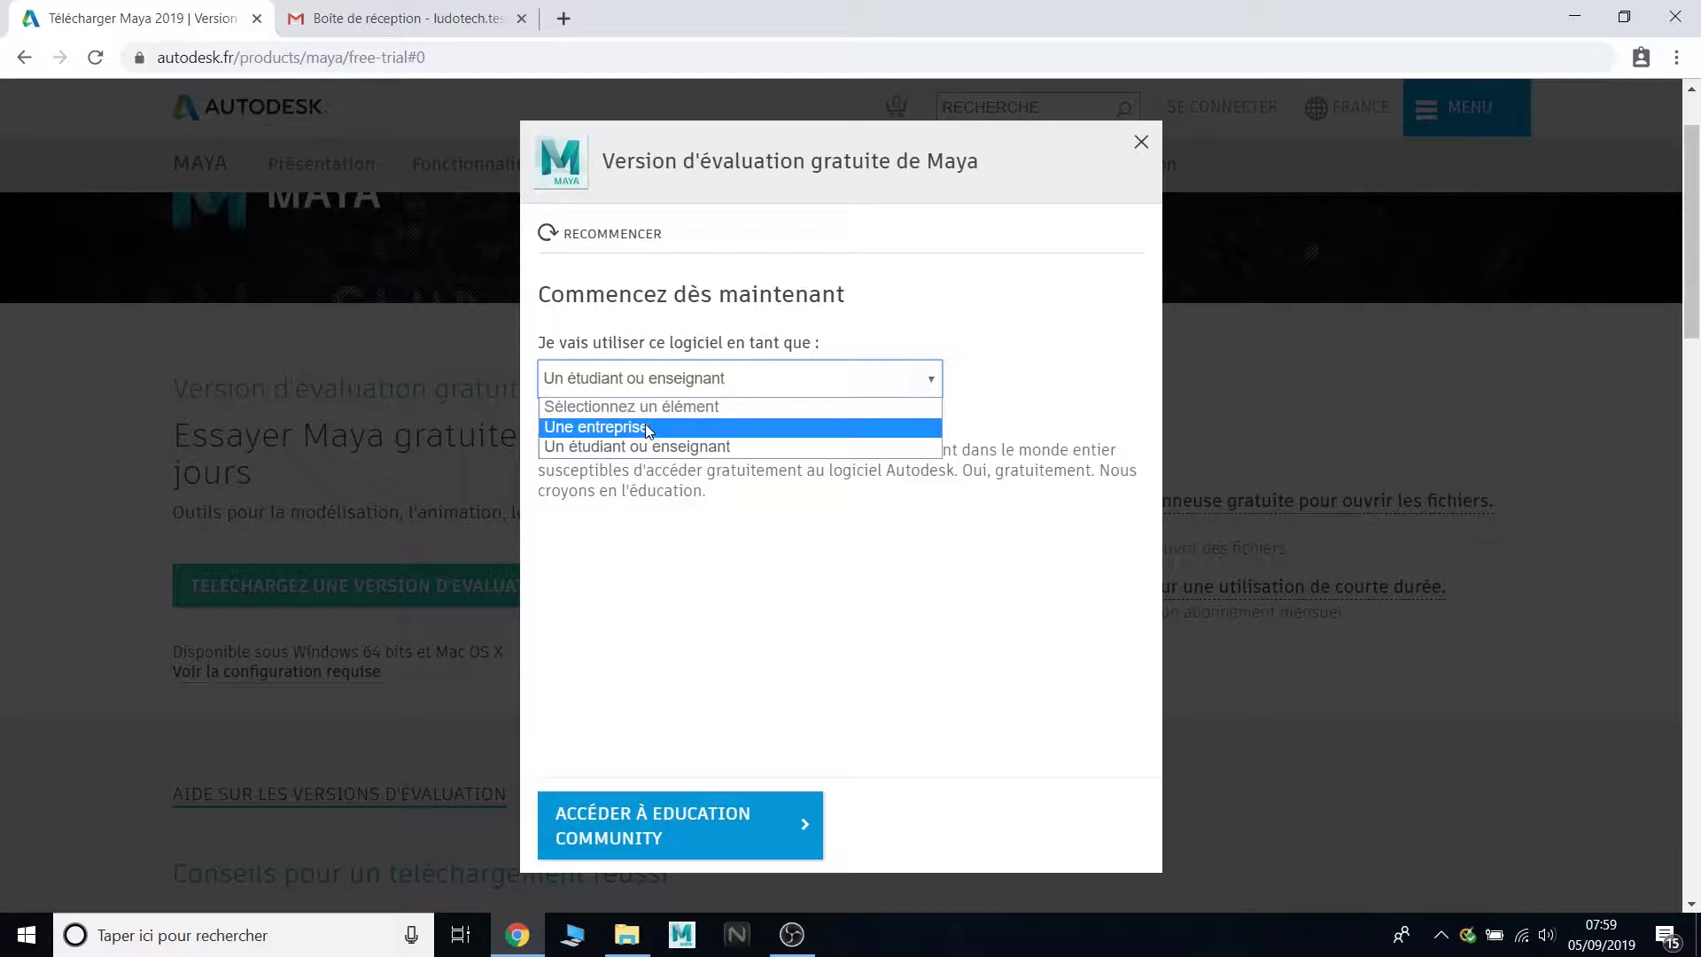
{"action": "left_click", "coordinate": [646, 426]}
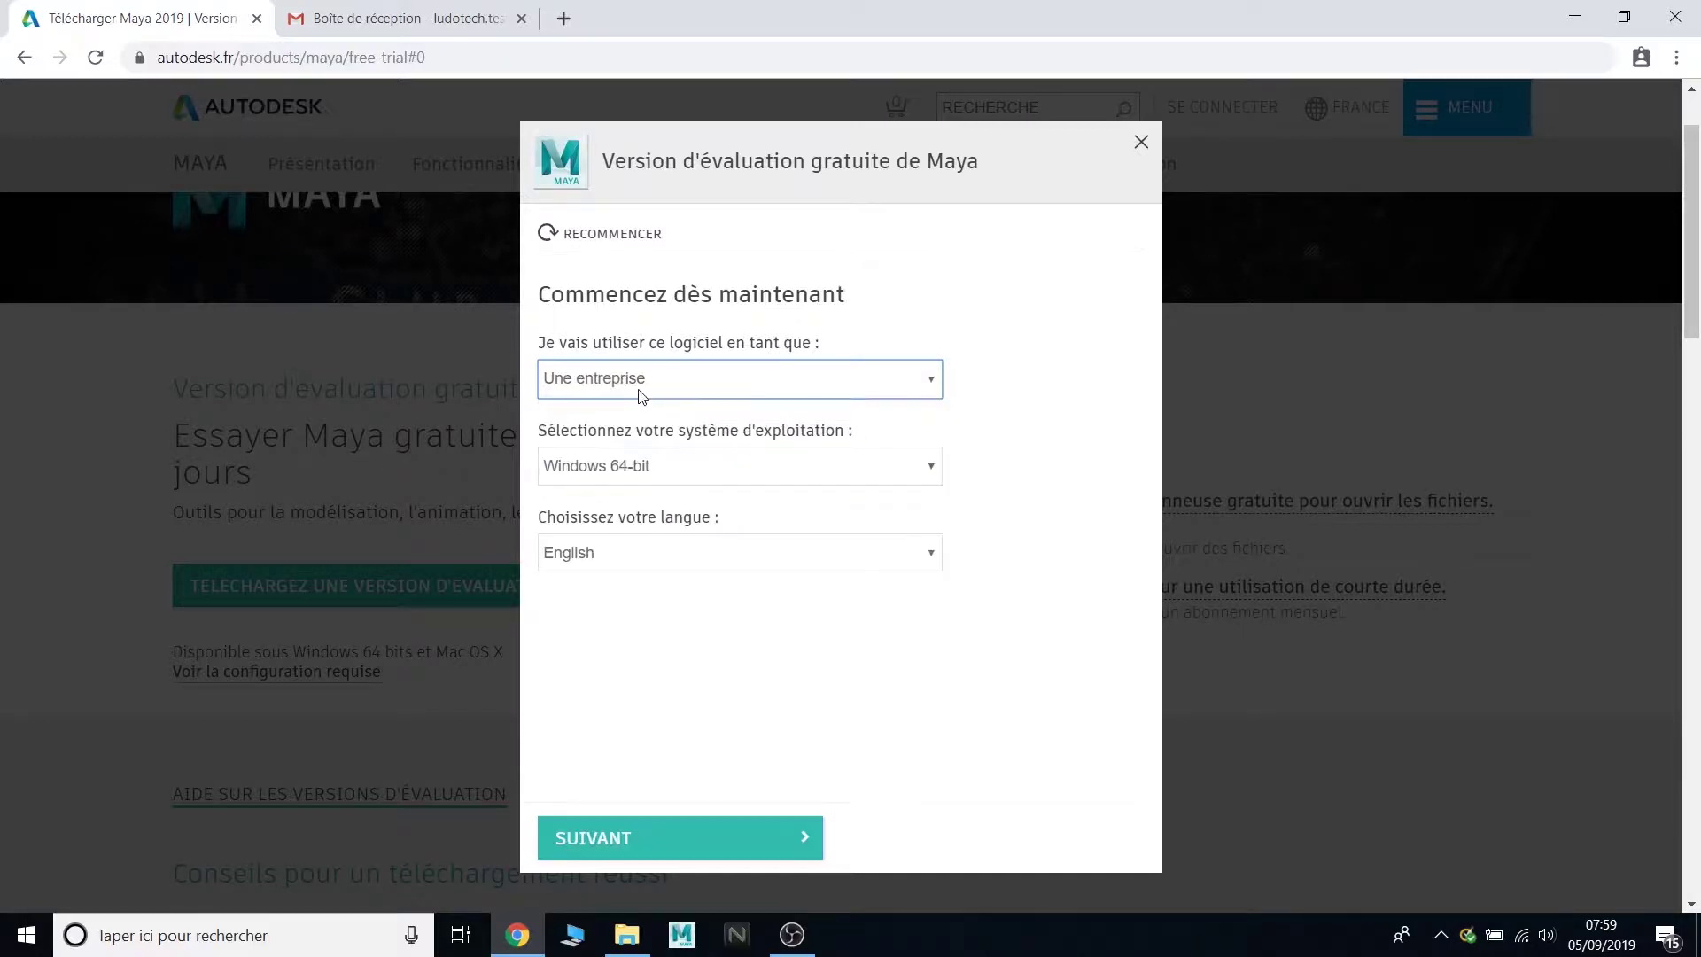
{"action": "left_click", "coordinate": [660, 467]}
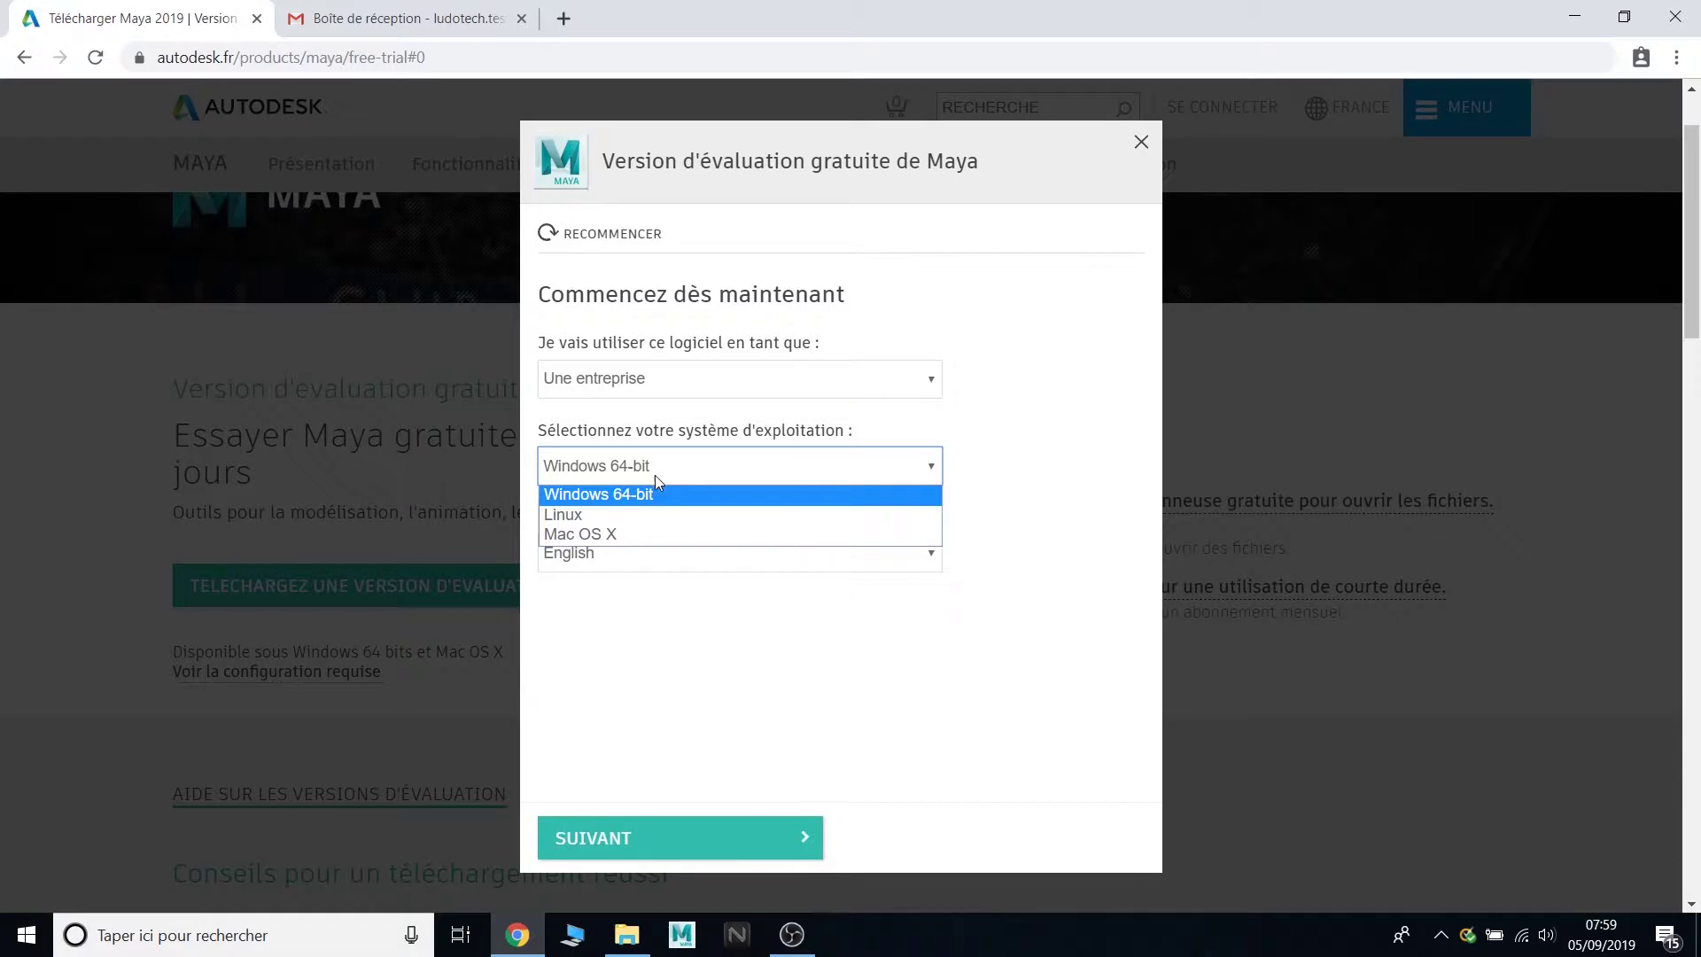
{"action": "left_click", "coordinate": [624, 480]}
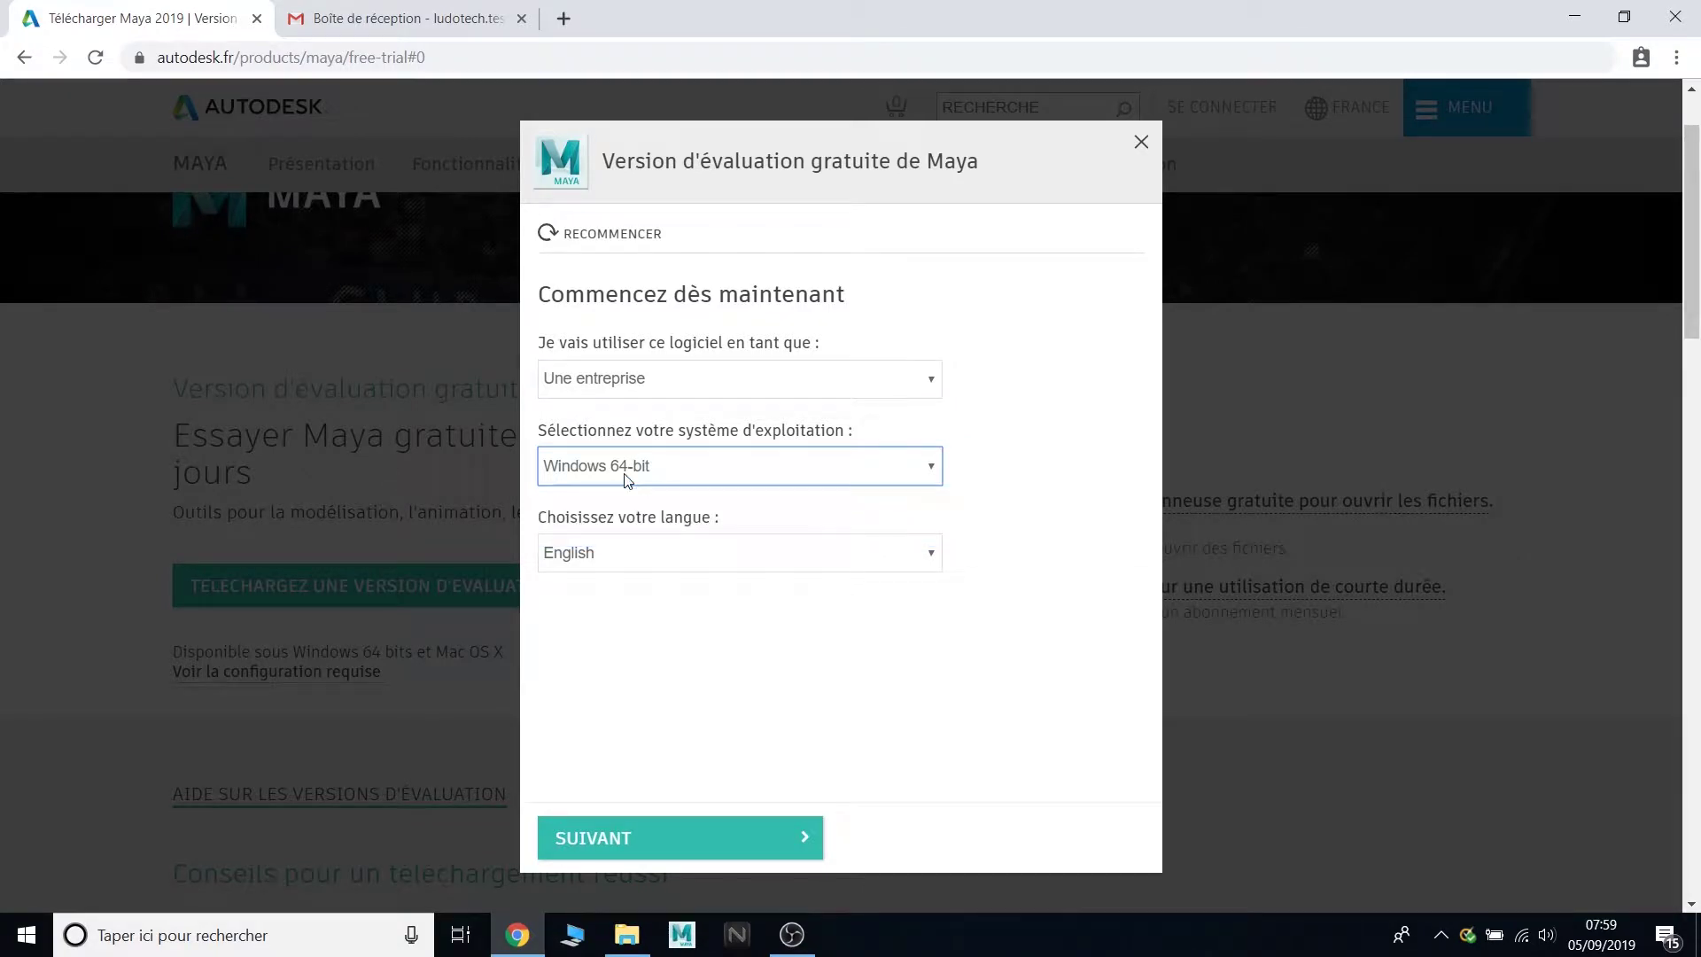
{"action": "left_click", "coordinate": [635, 562]}
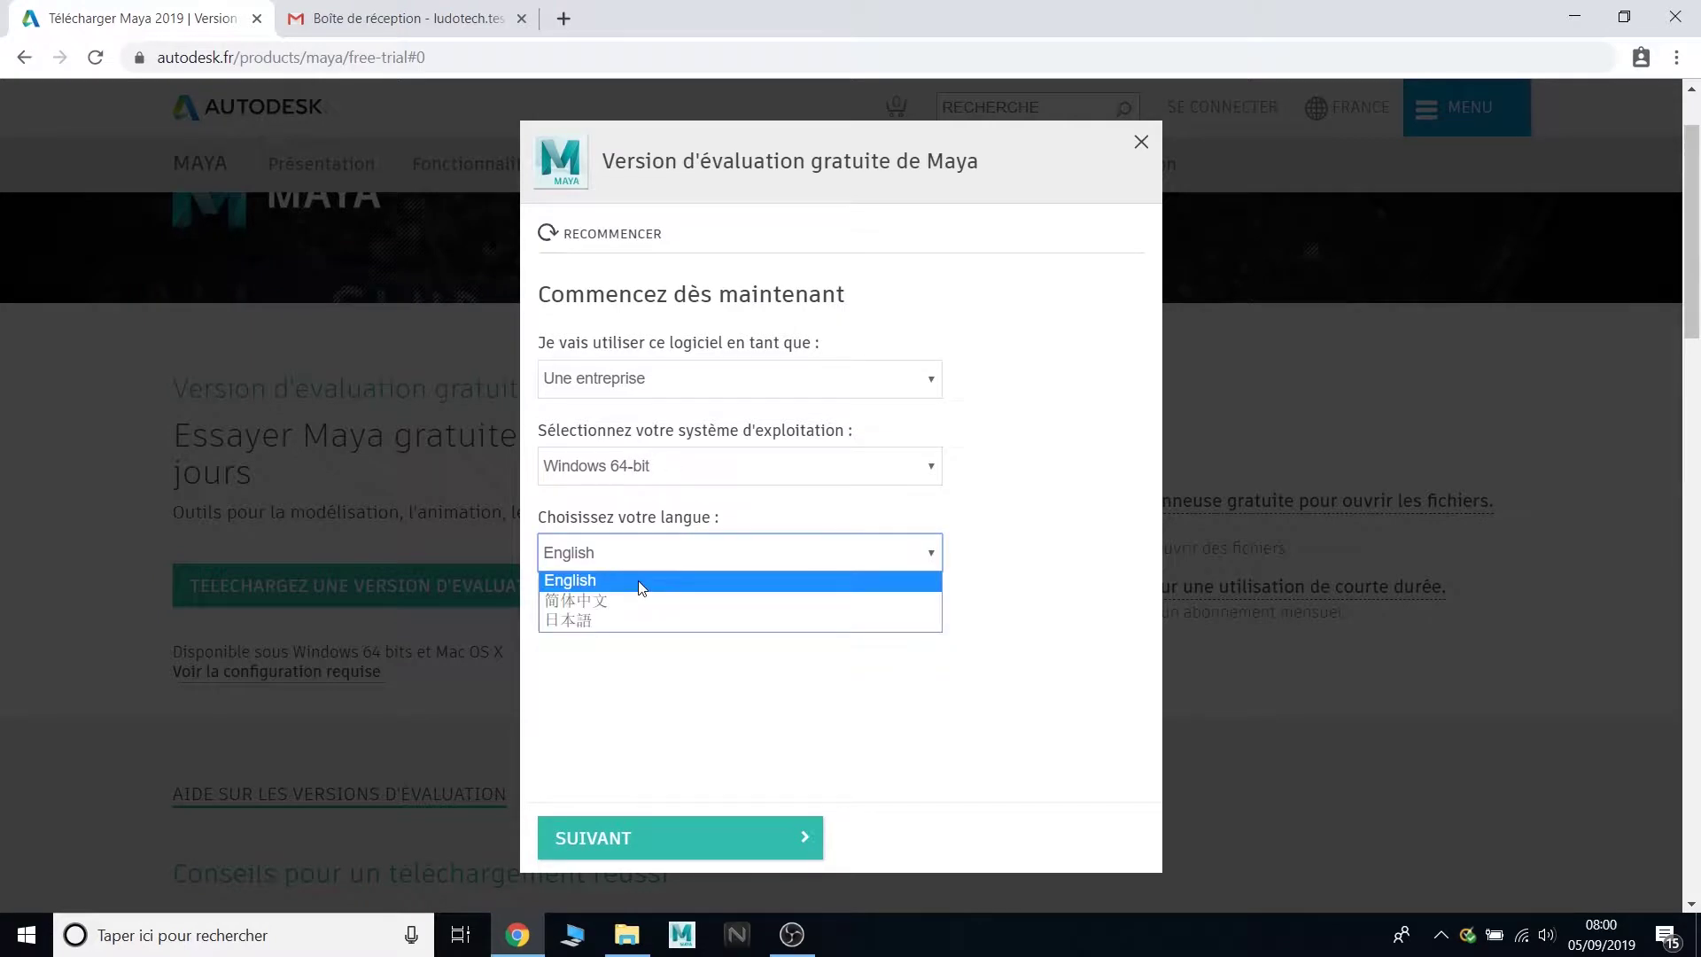
{"action": "left_click", "coordinate": [641, 581]}
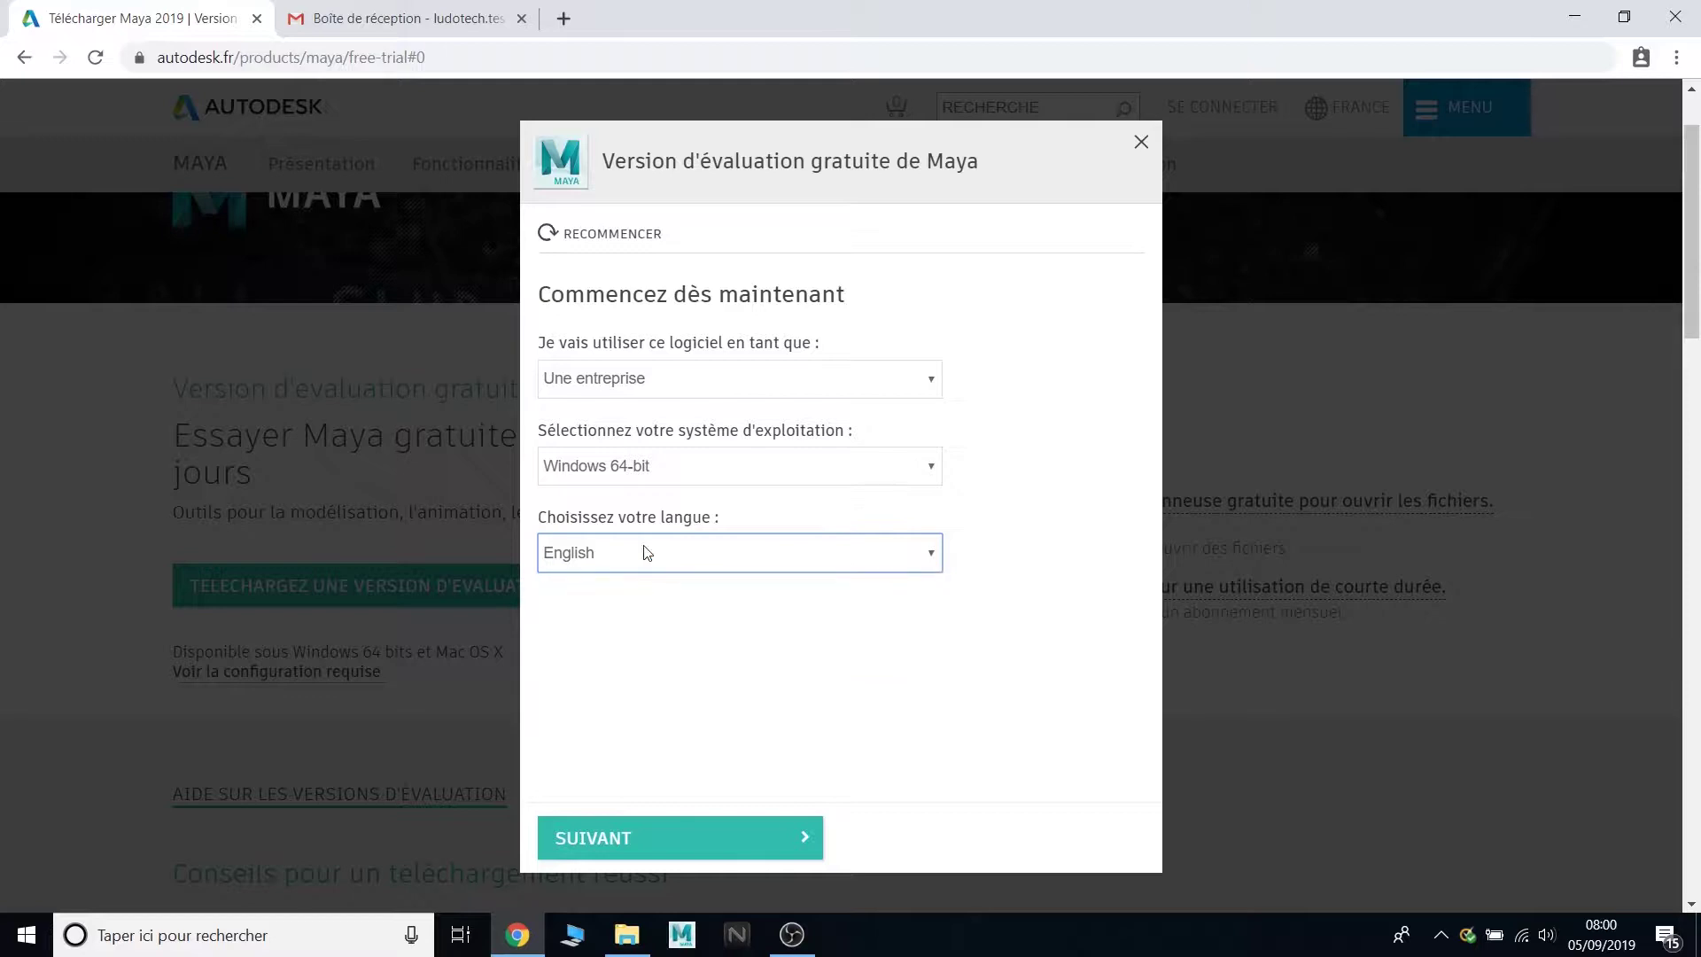
{"action": "left_click", "coordinate": [678, 824]}
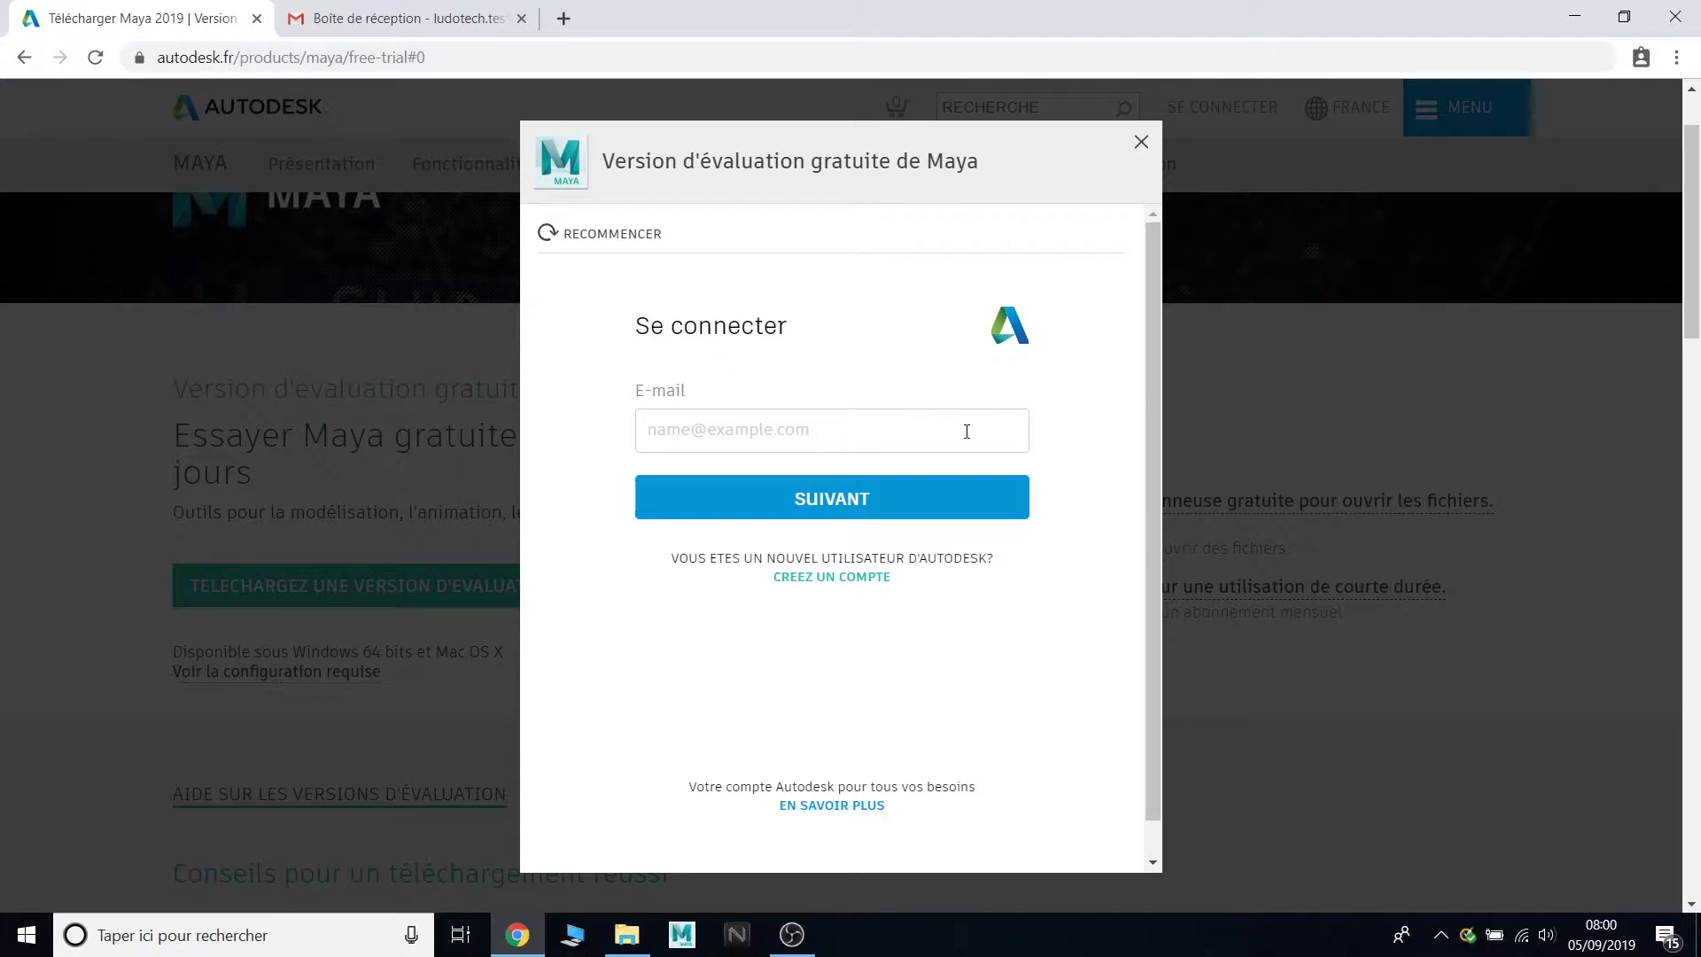
- Sign in with the account e-mail address
{"action": "left_click", "coordinate": [909, 425]}
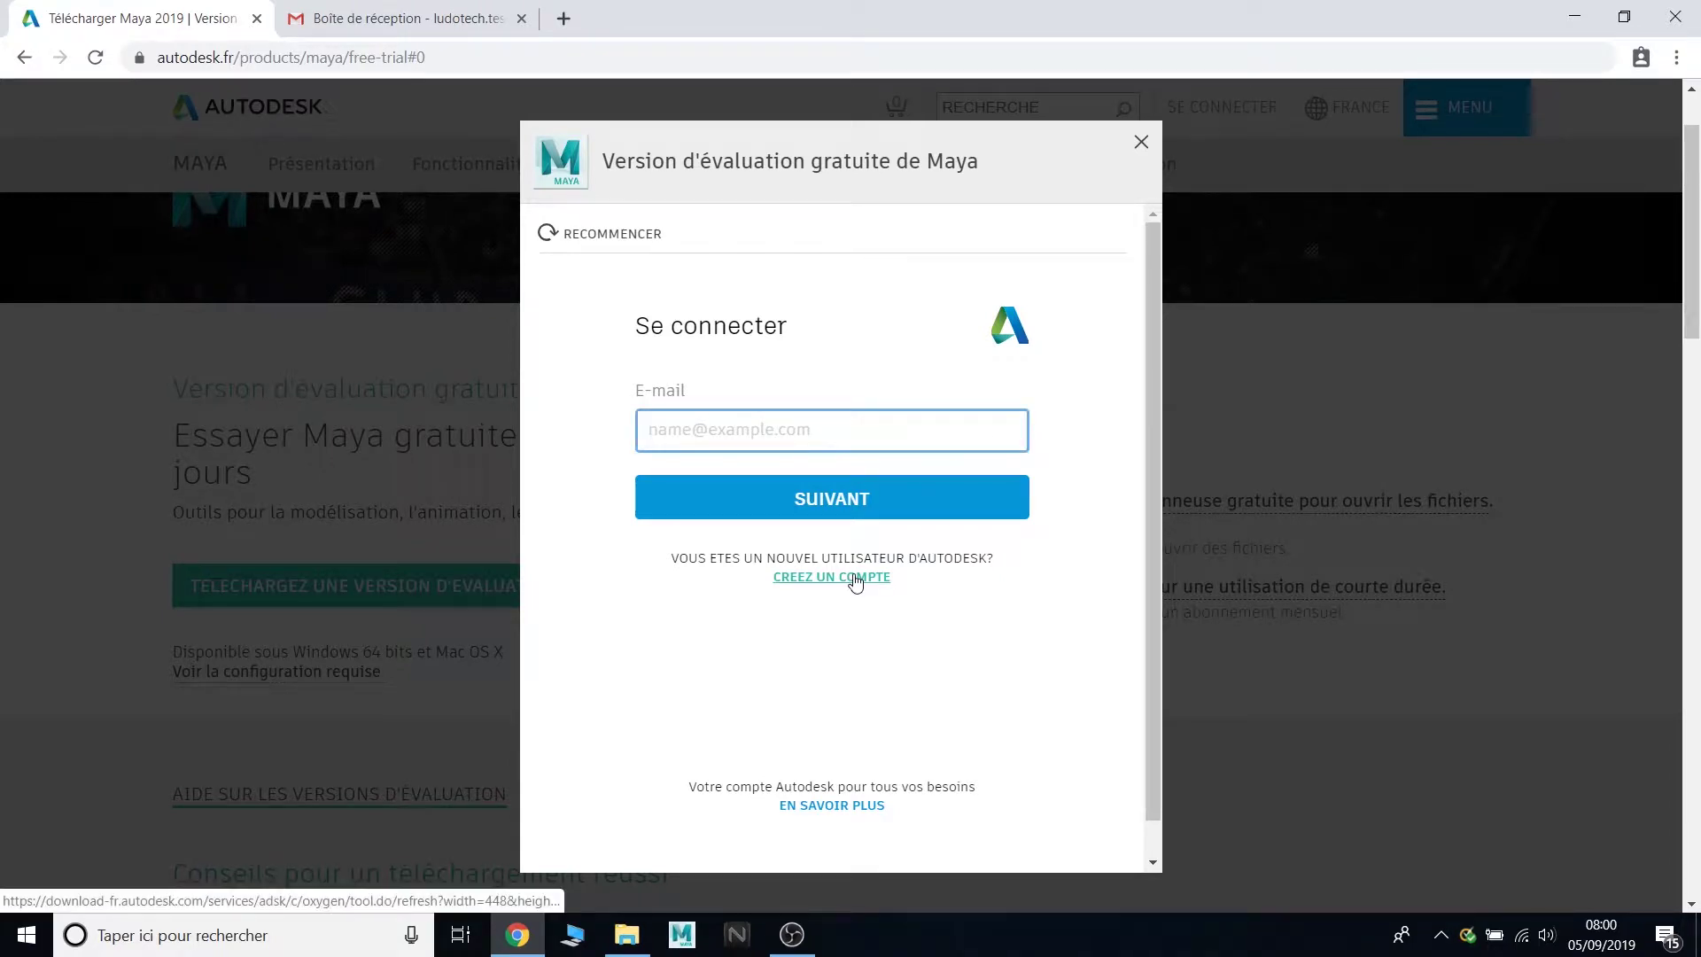
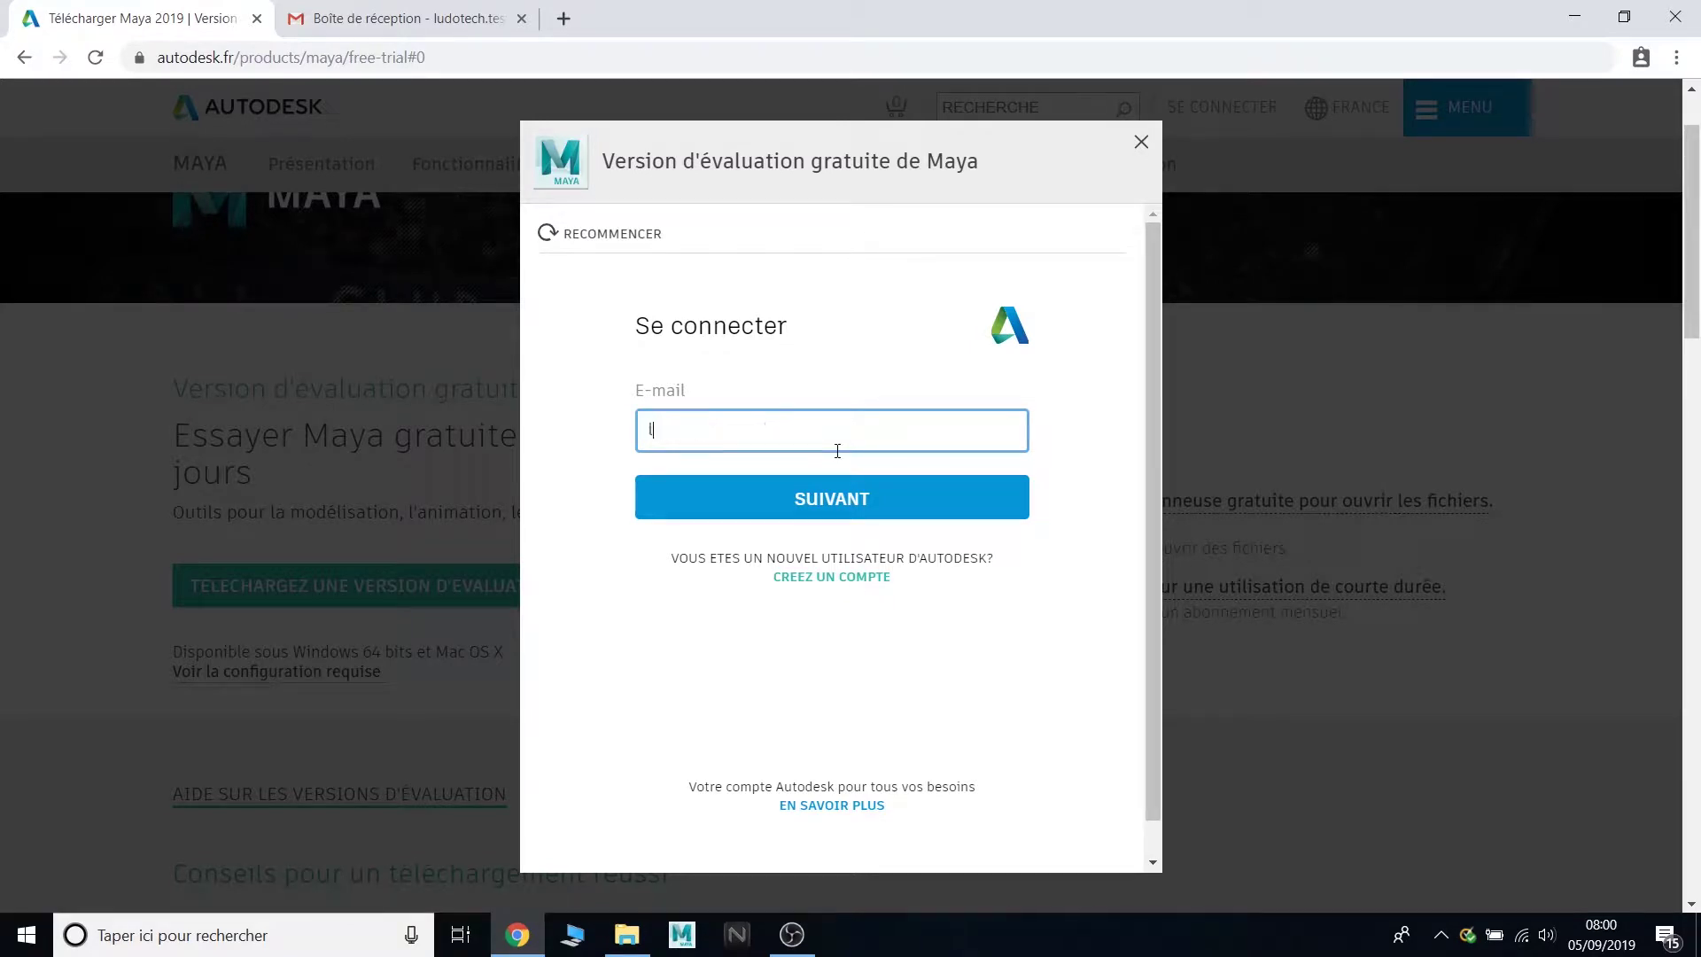
{"action": "key", "text": "Return"}
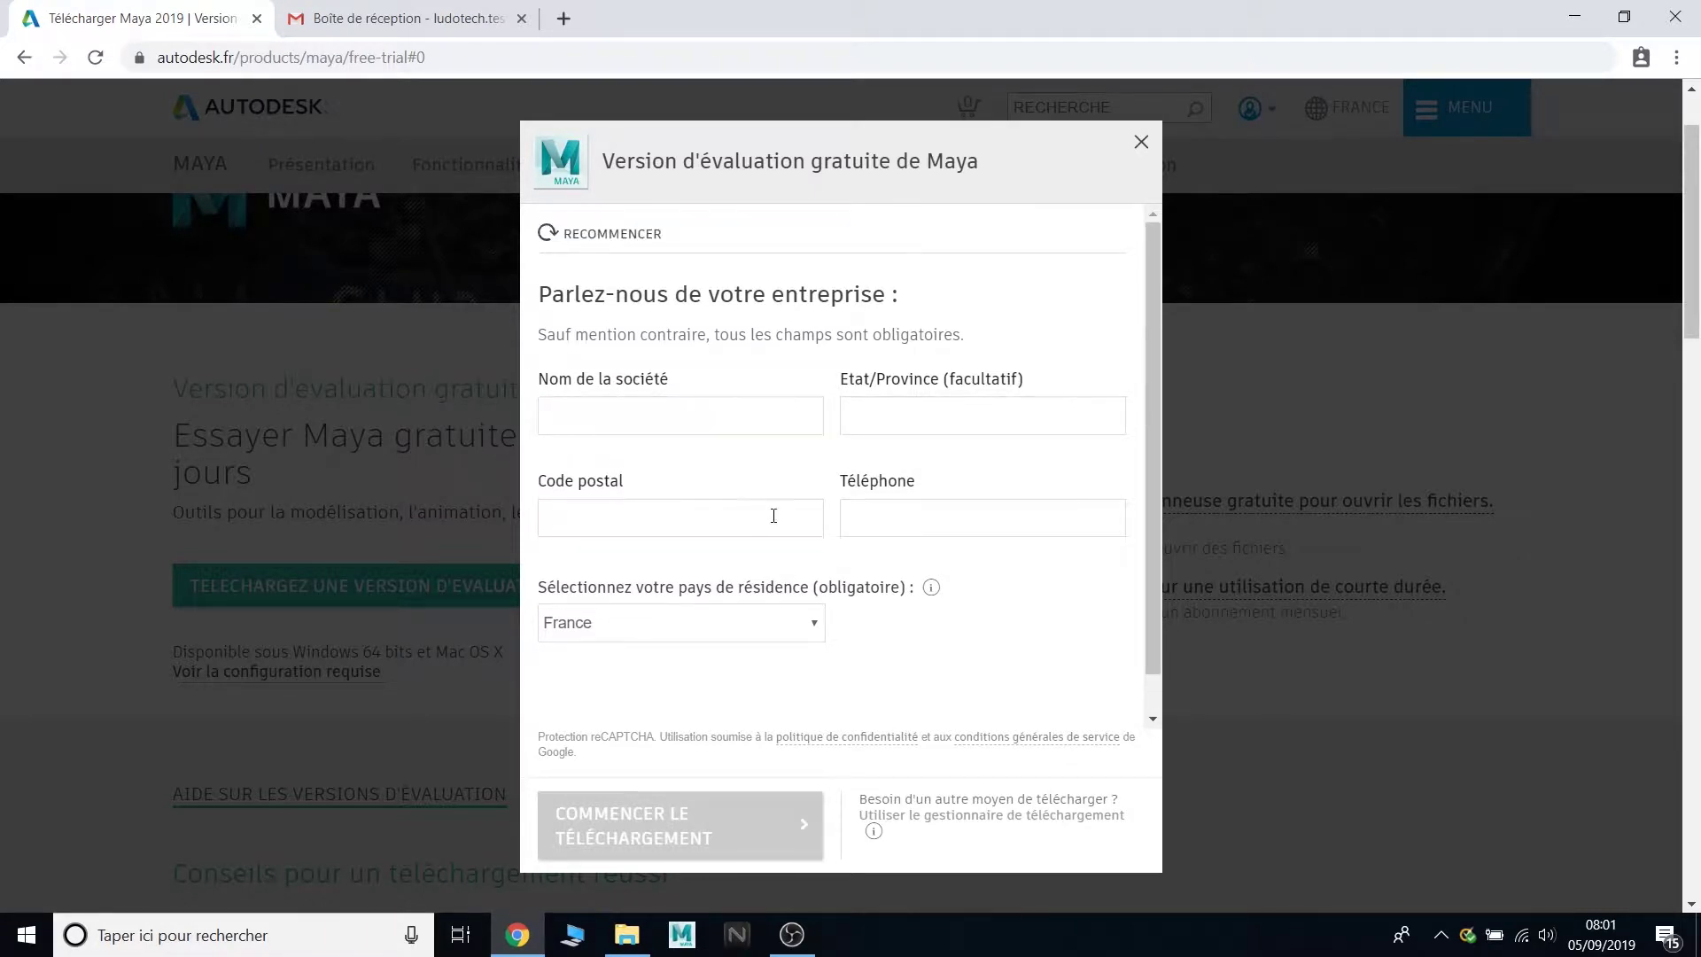
- Enter company name 'test', a postal code and a phone number, then download and open the installer
{"action": "left_click", "coordinate": [706, 430]}
{"action": "type", "text": "test"}
{"action": "left_click", "coordinate": [689, 522]}
{"action": "type", "text": "0000"}
{"action": "left_click", "coordinate": [915, 524]}
{"action": "type", "text": "0101010101"}
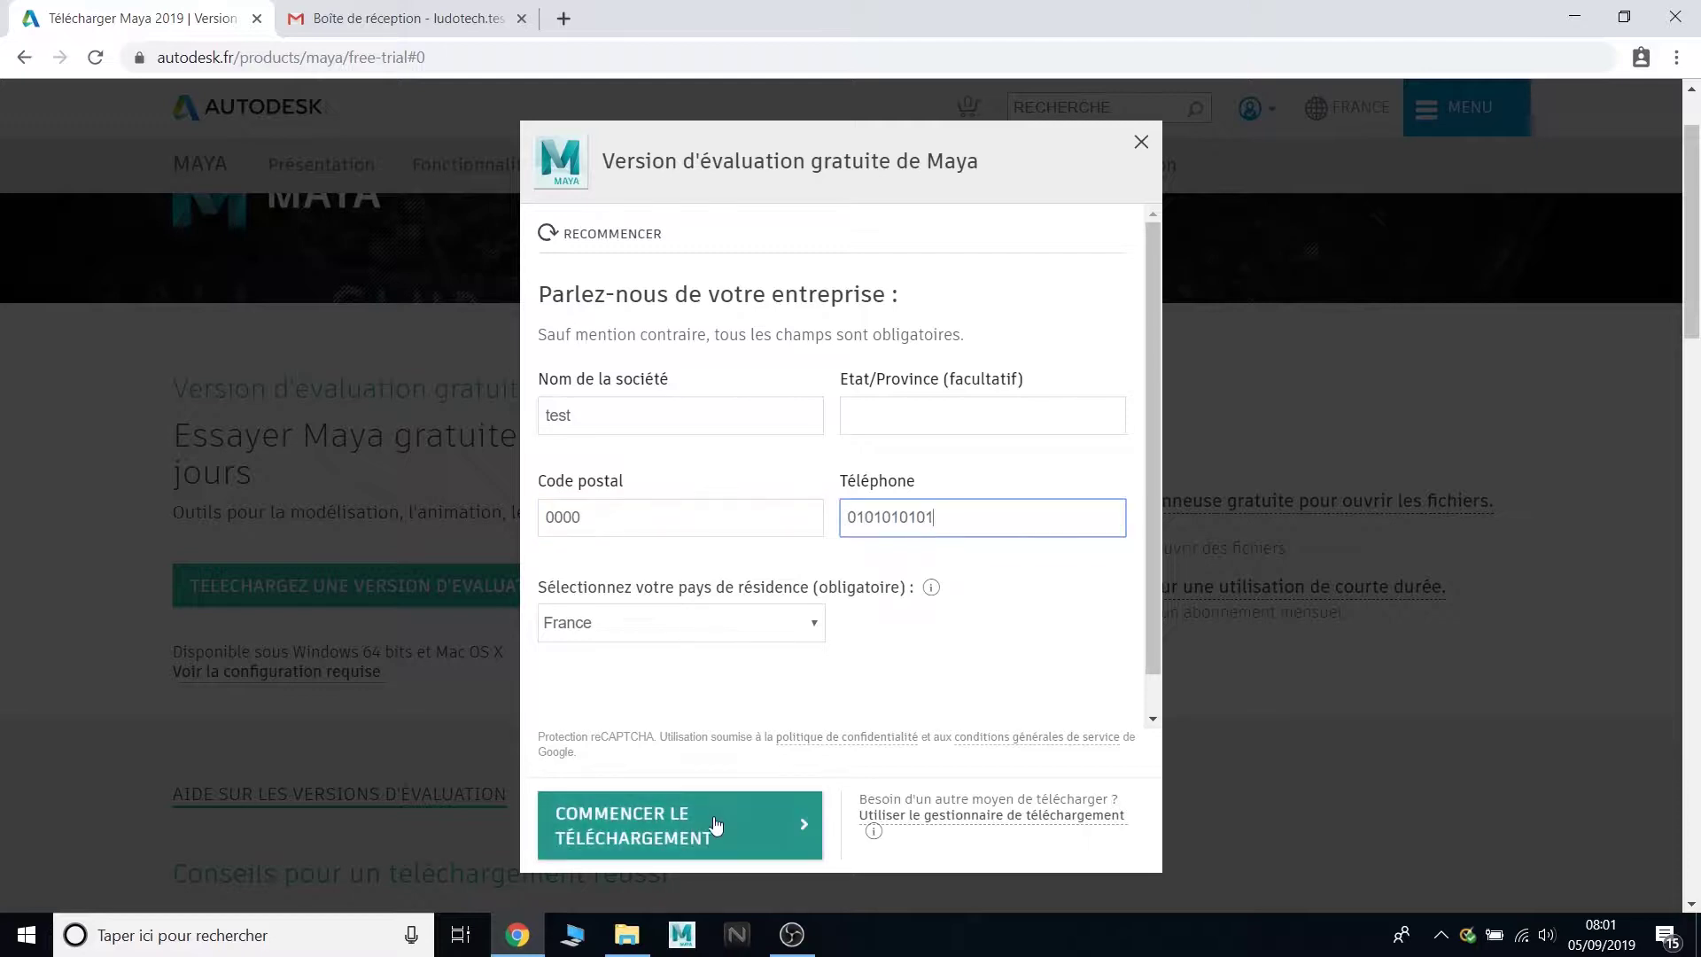
{"action": "left_click", "coordinate": [716, 826]}
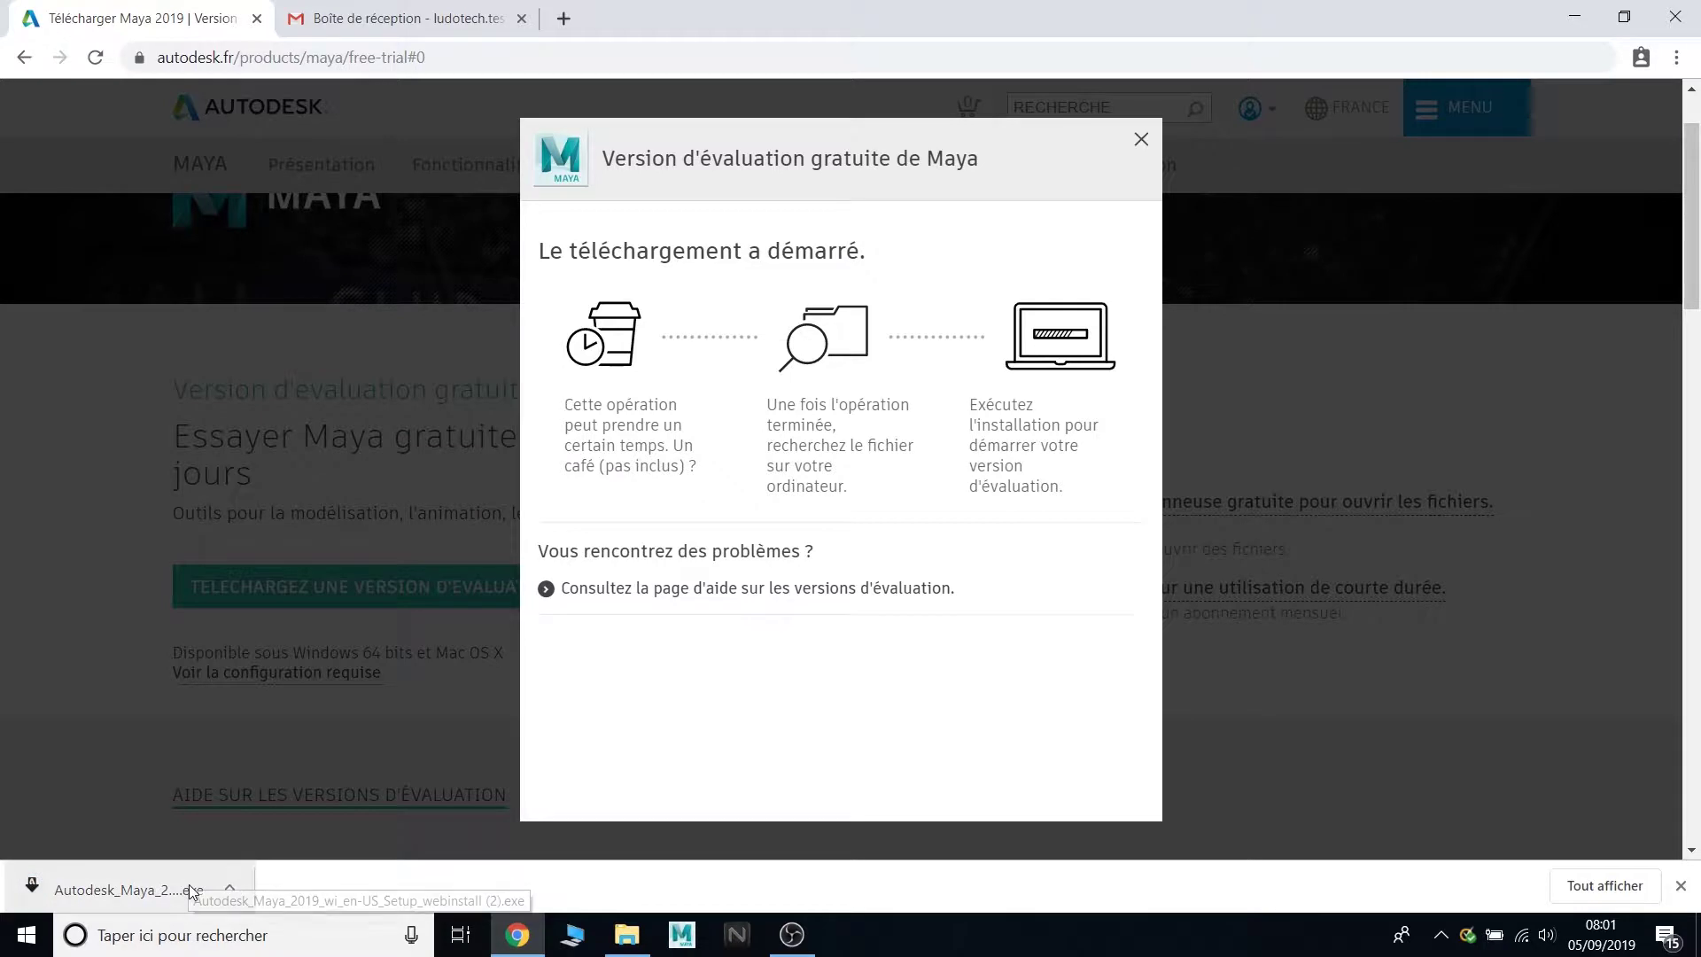
{"action": "left_click", "coordinate": [189, 882]}
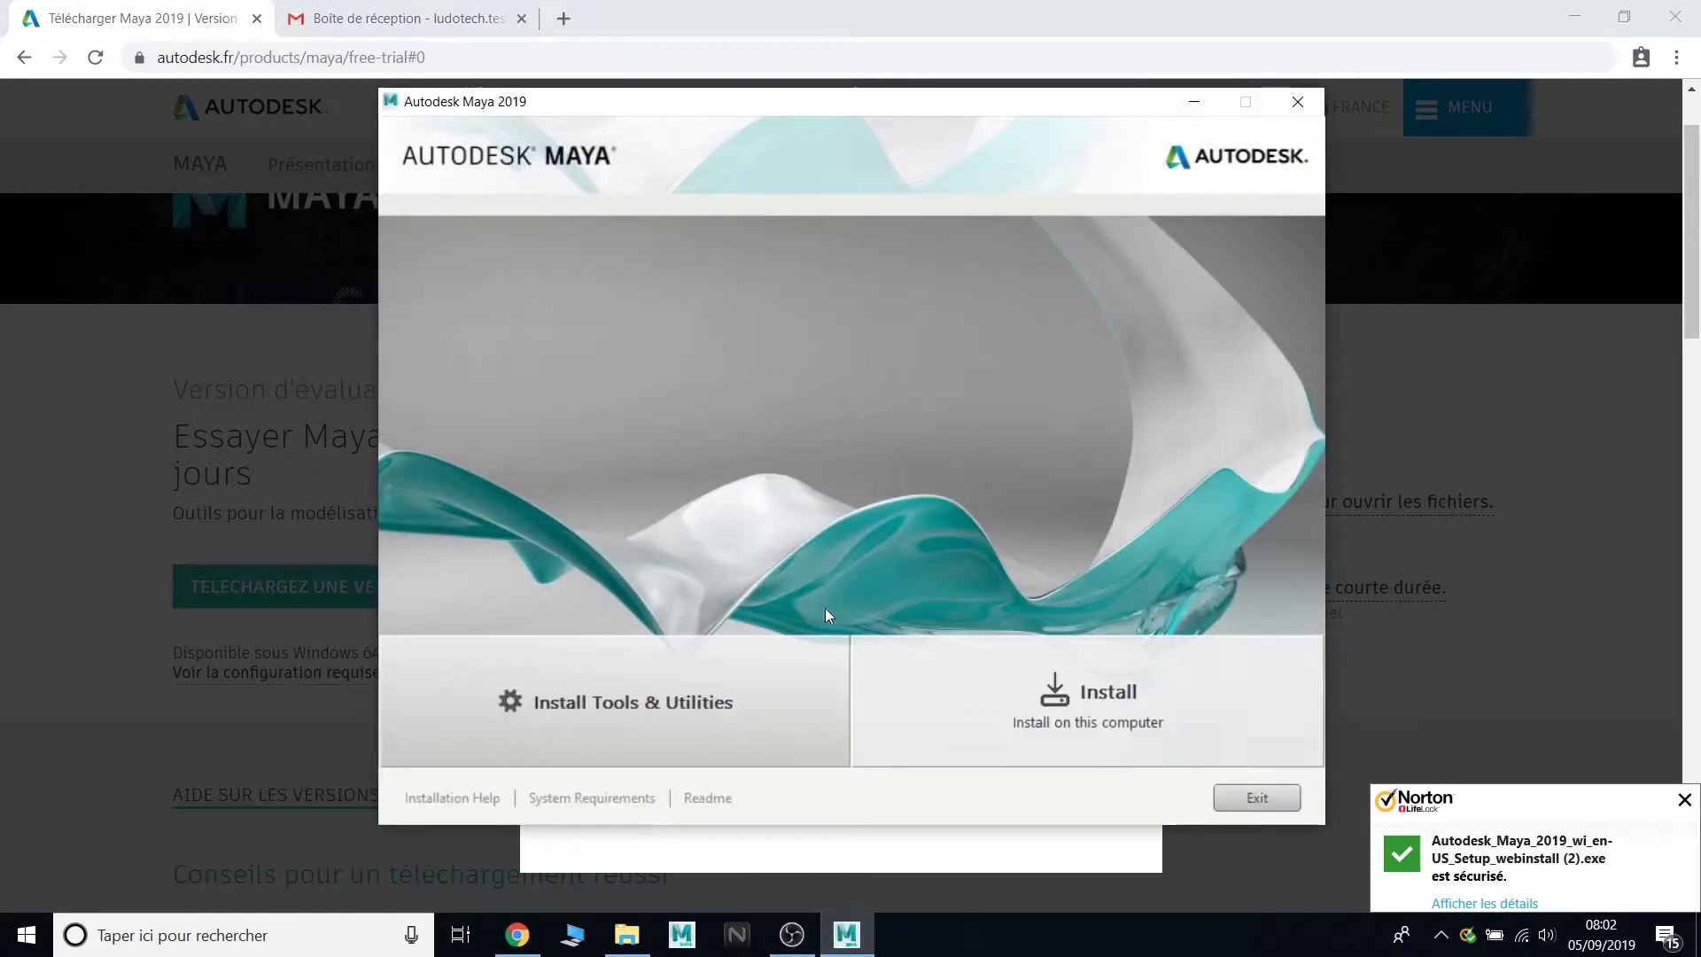
- Start the Tools & Utilities setup, accepting the licence, for the Network License Manager
{"action": "left_click", "coordinate": [650, 702]}
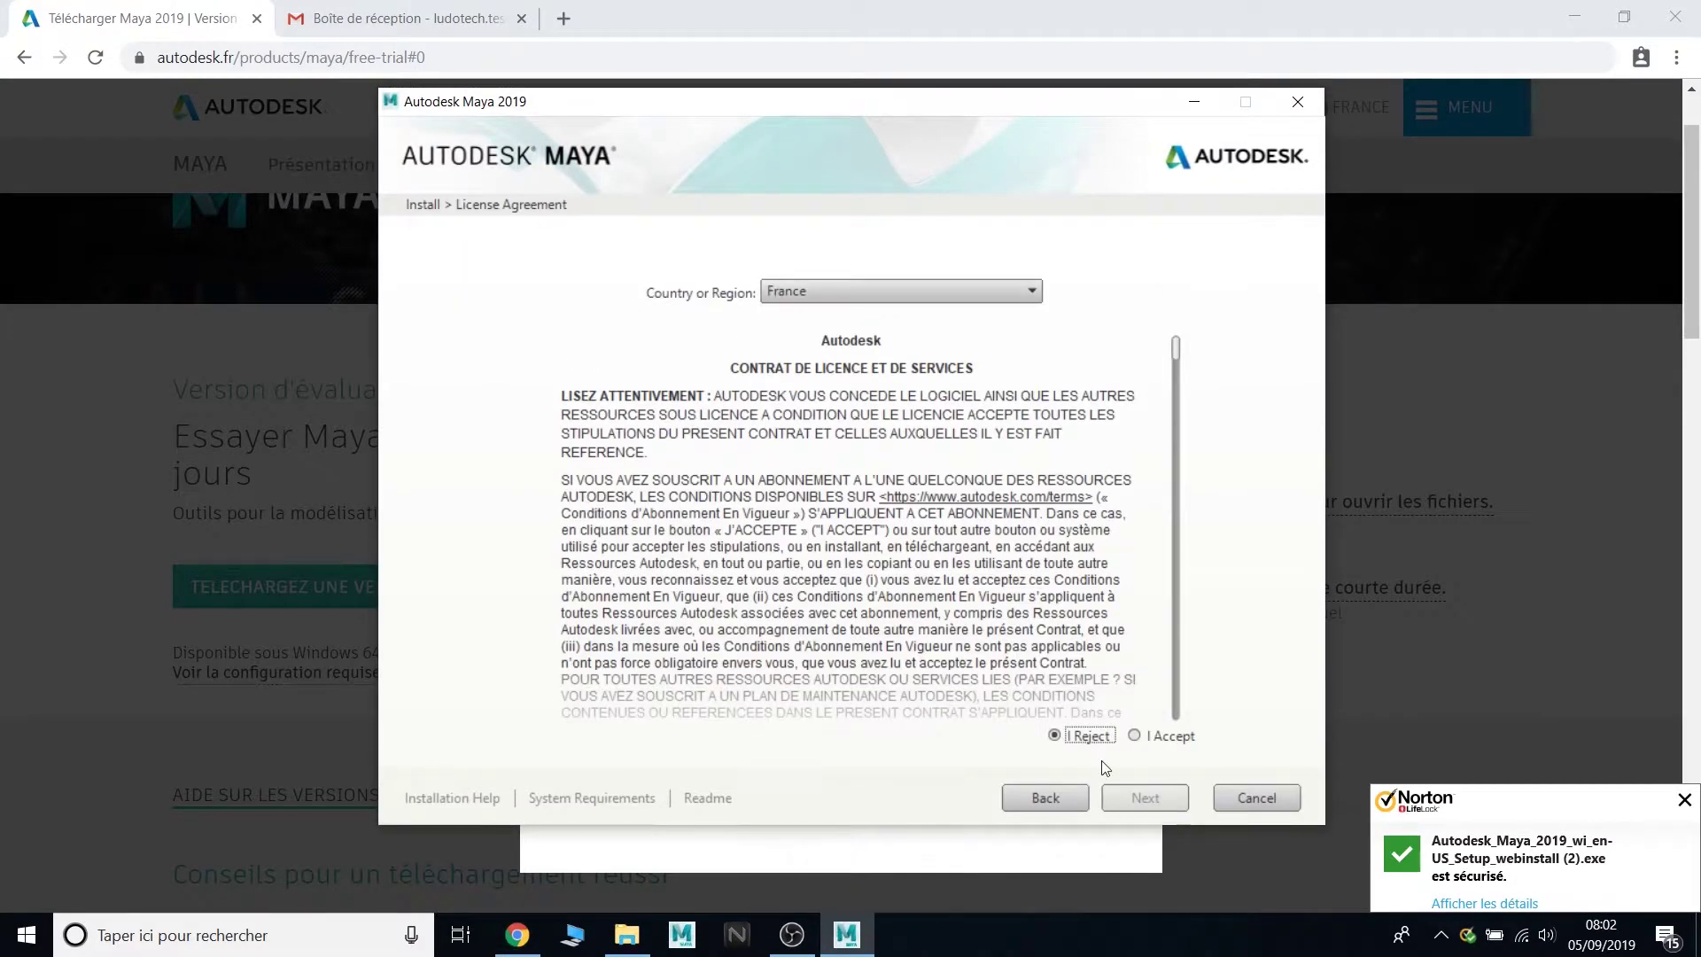
{"action": "left_click", "coordinate": [1137, 738]}
{"action": "left_click", "coordinate": [1140, 799]}
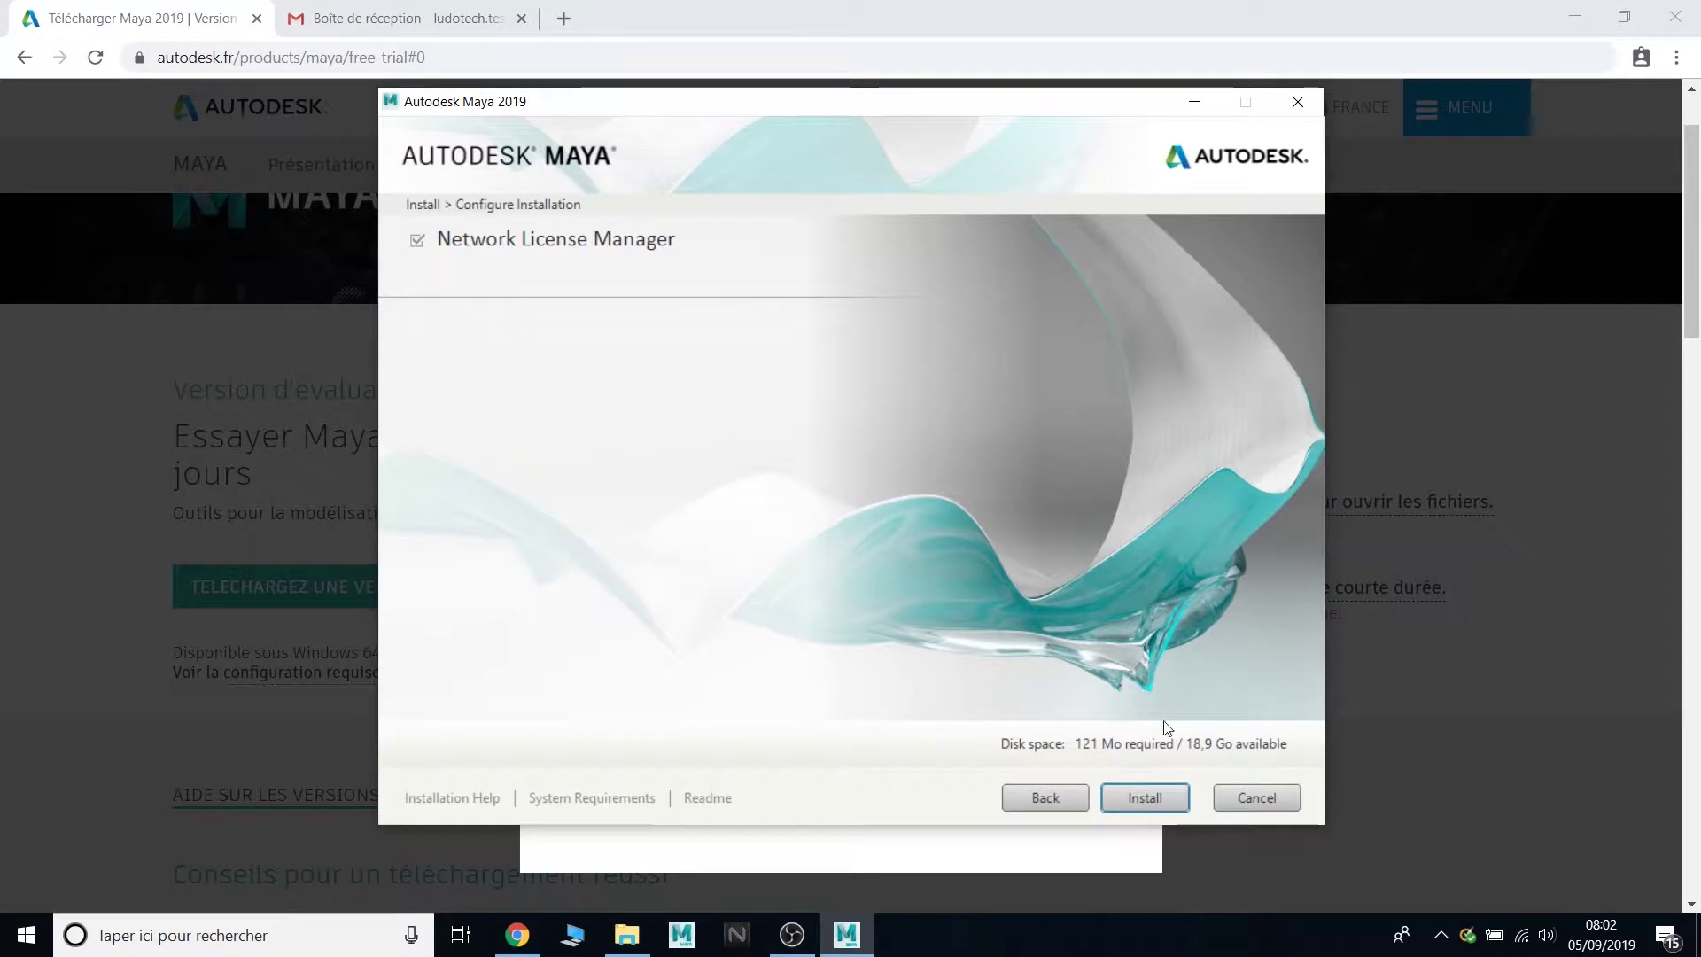
{"action": "left_click", "coordinate": [1145, 797]}
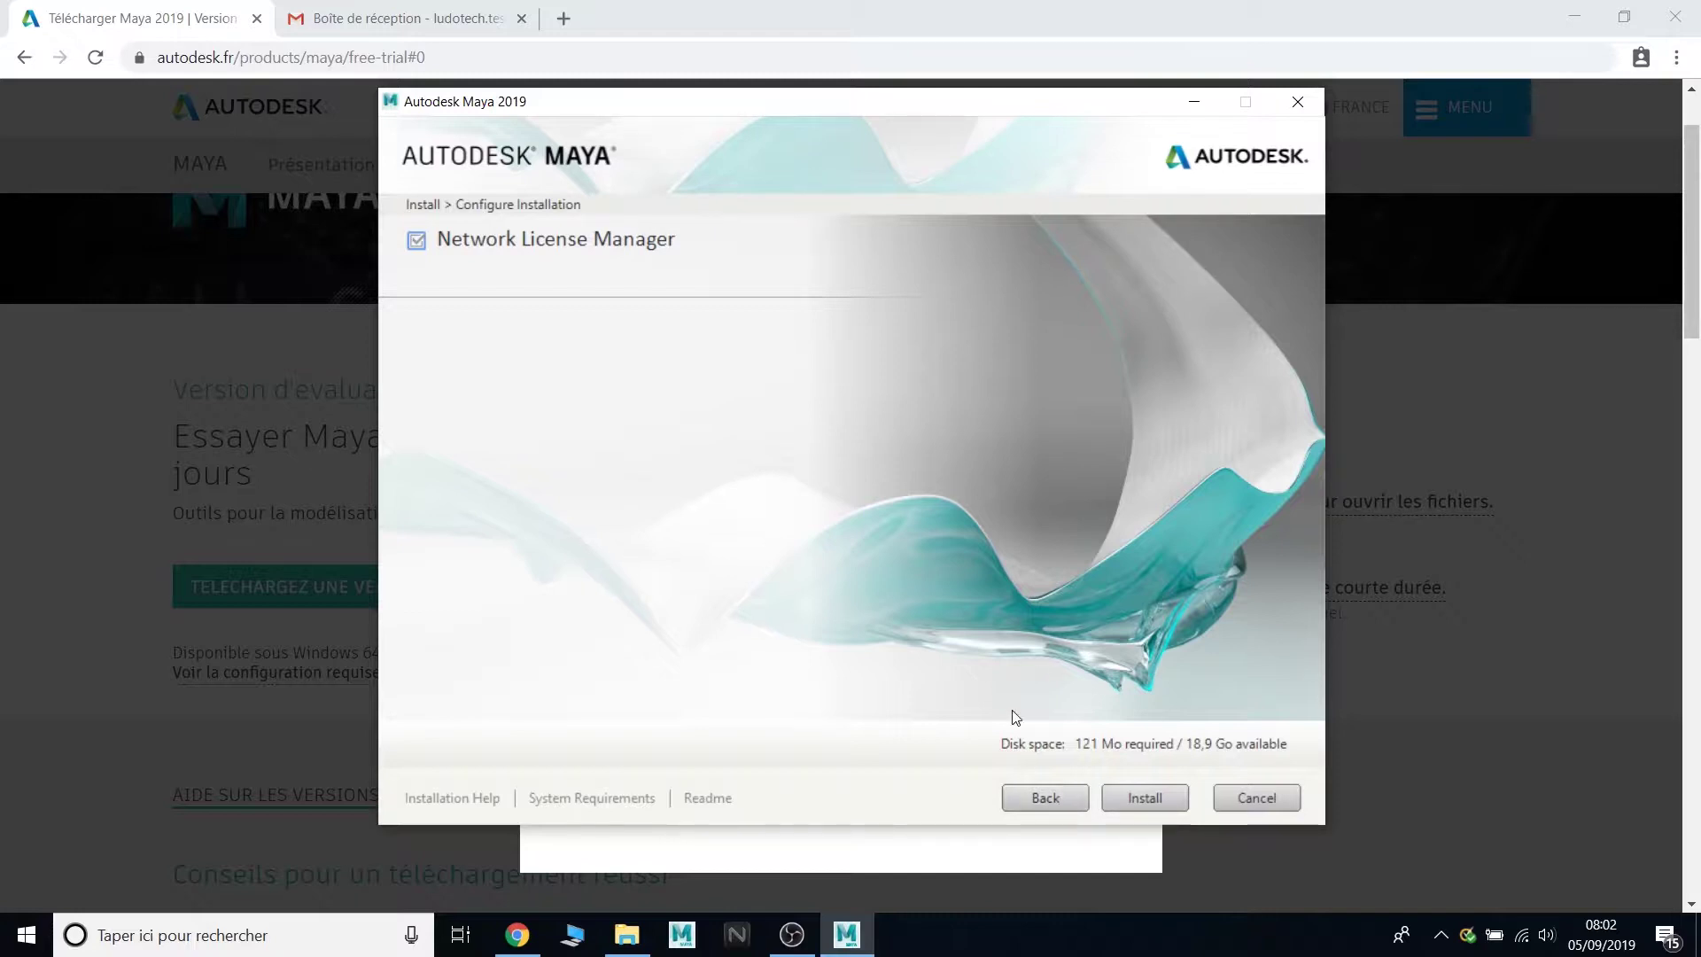
- Go back to the installer's start screen and choose Install on this computer
{"action": "left_click", "coordinate": [1050, 803]}
{"action": "left_click", "coordinate": [1050, 800]}
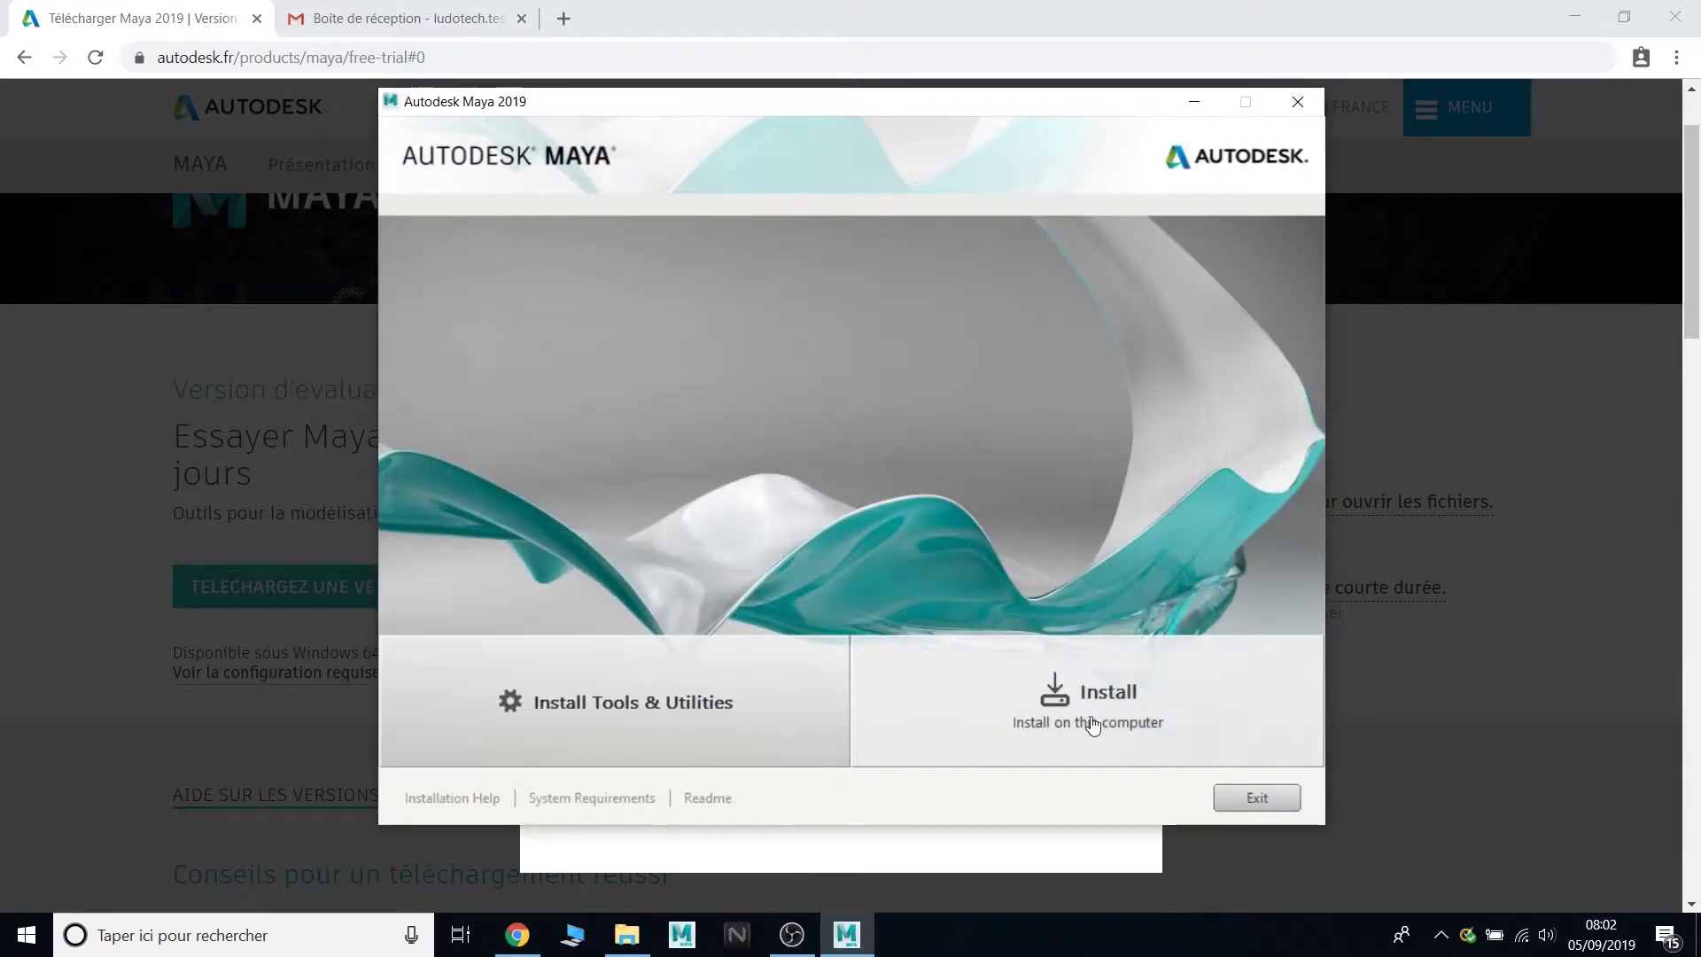
{"action": "left_click", "coordinate": [1088, 718]}
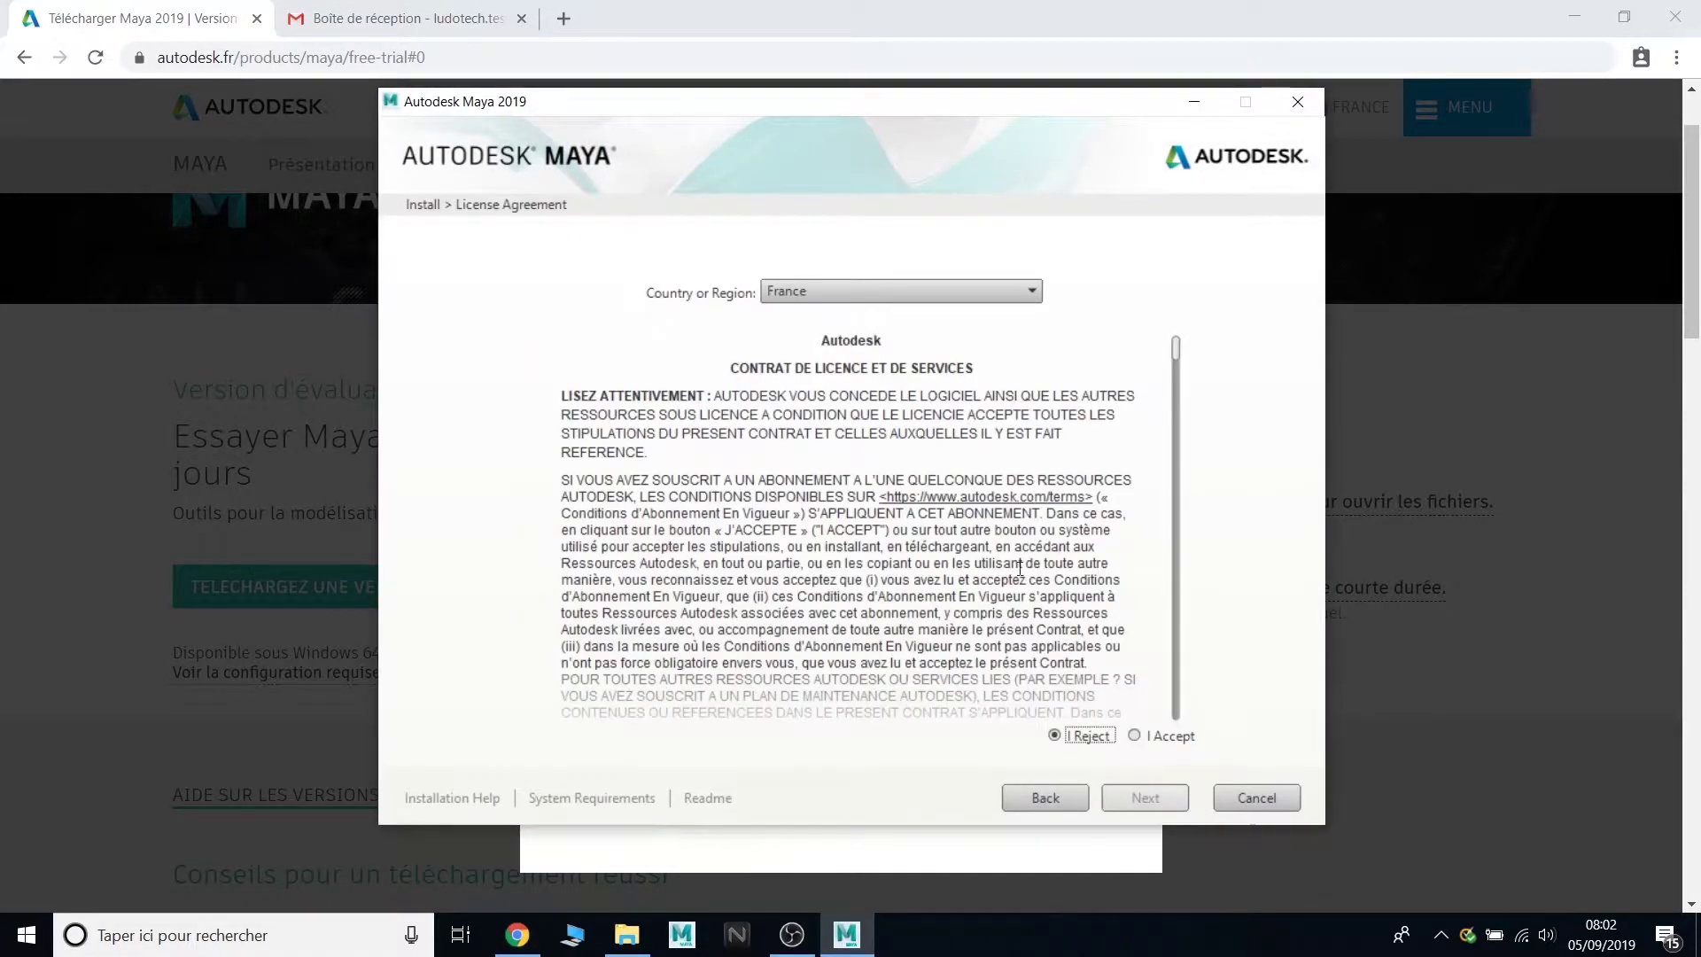
- Accept the licence, leave Maya 2019, Arnold and Substance checked, and start the install
{"action": "left_click", "coordinate": [1135, 735]}
{"action": "left_click", "coordinate": [1143, 798]}
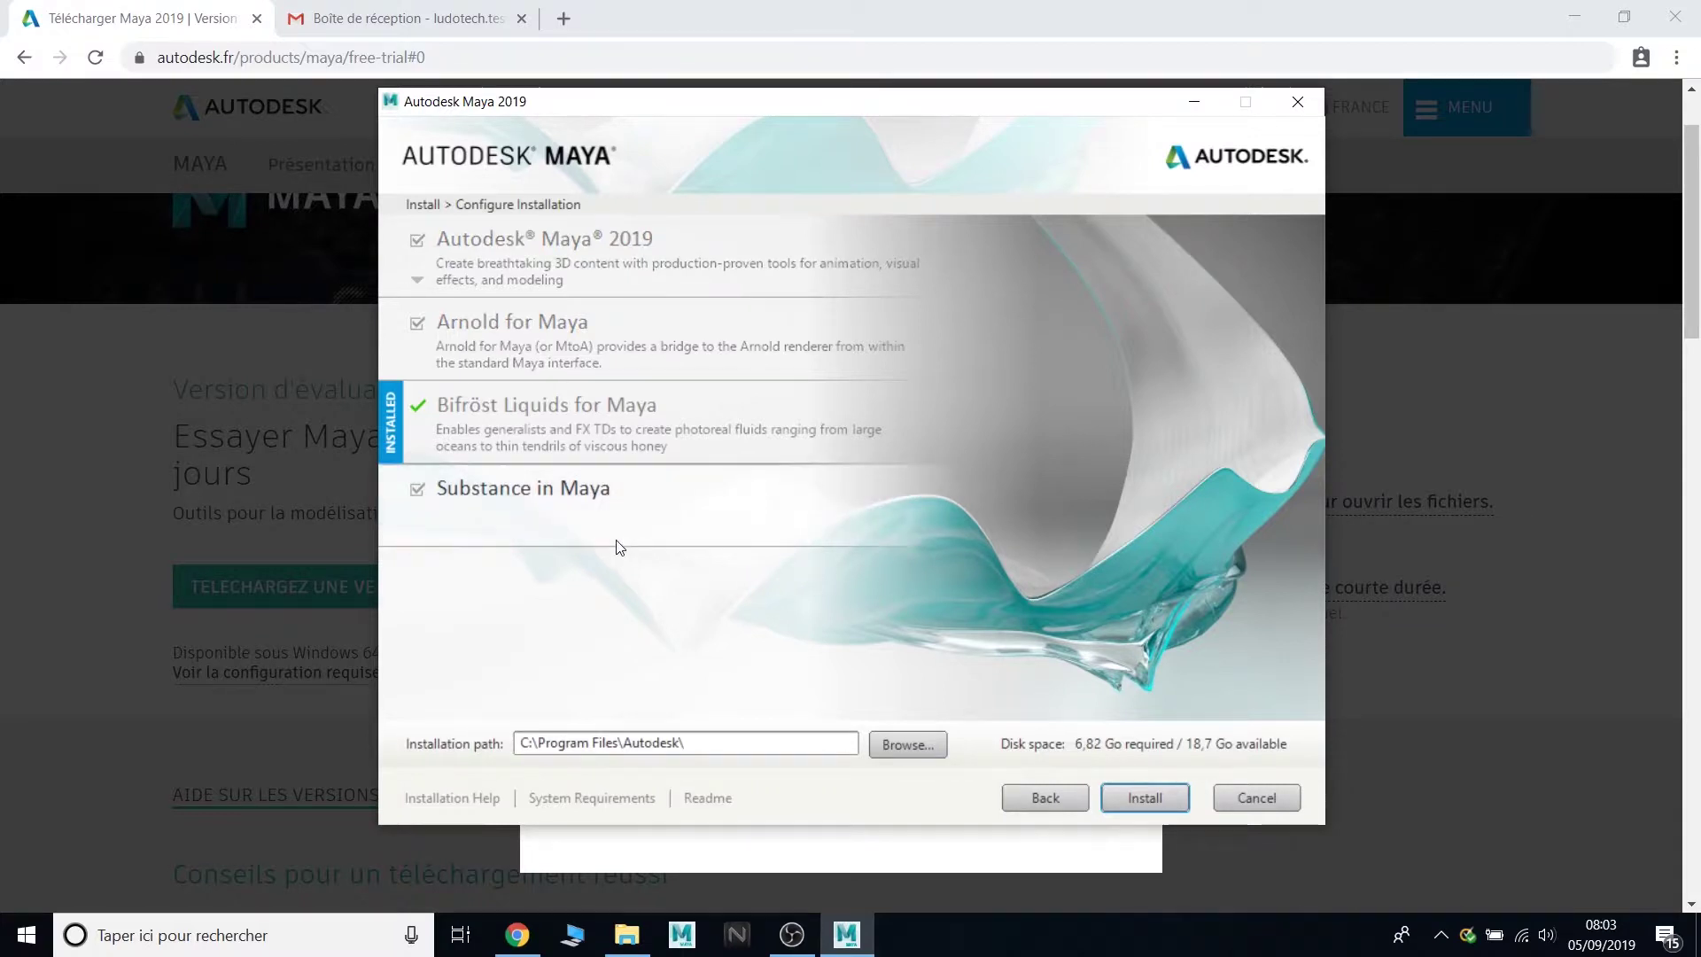
{"action": "left_click", "coordinate": [417, 489]}
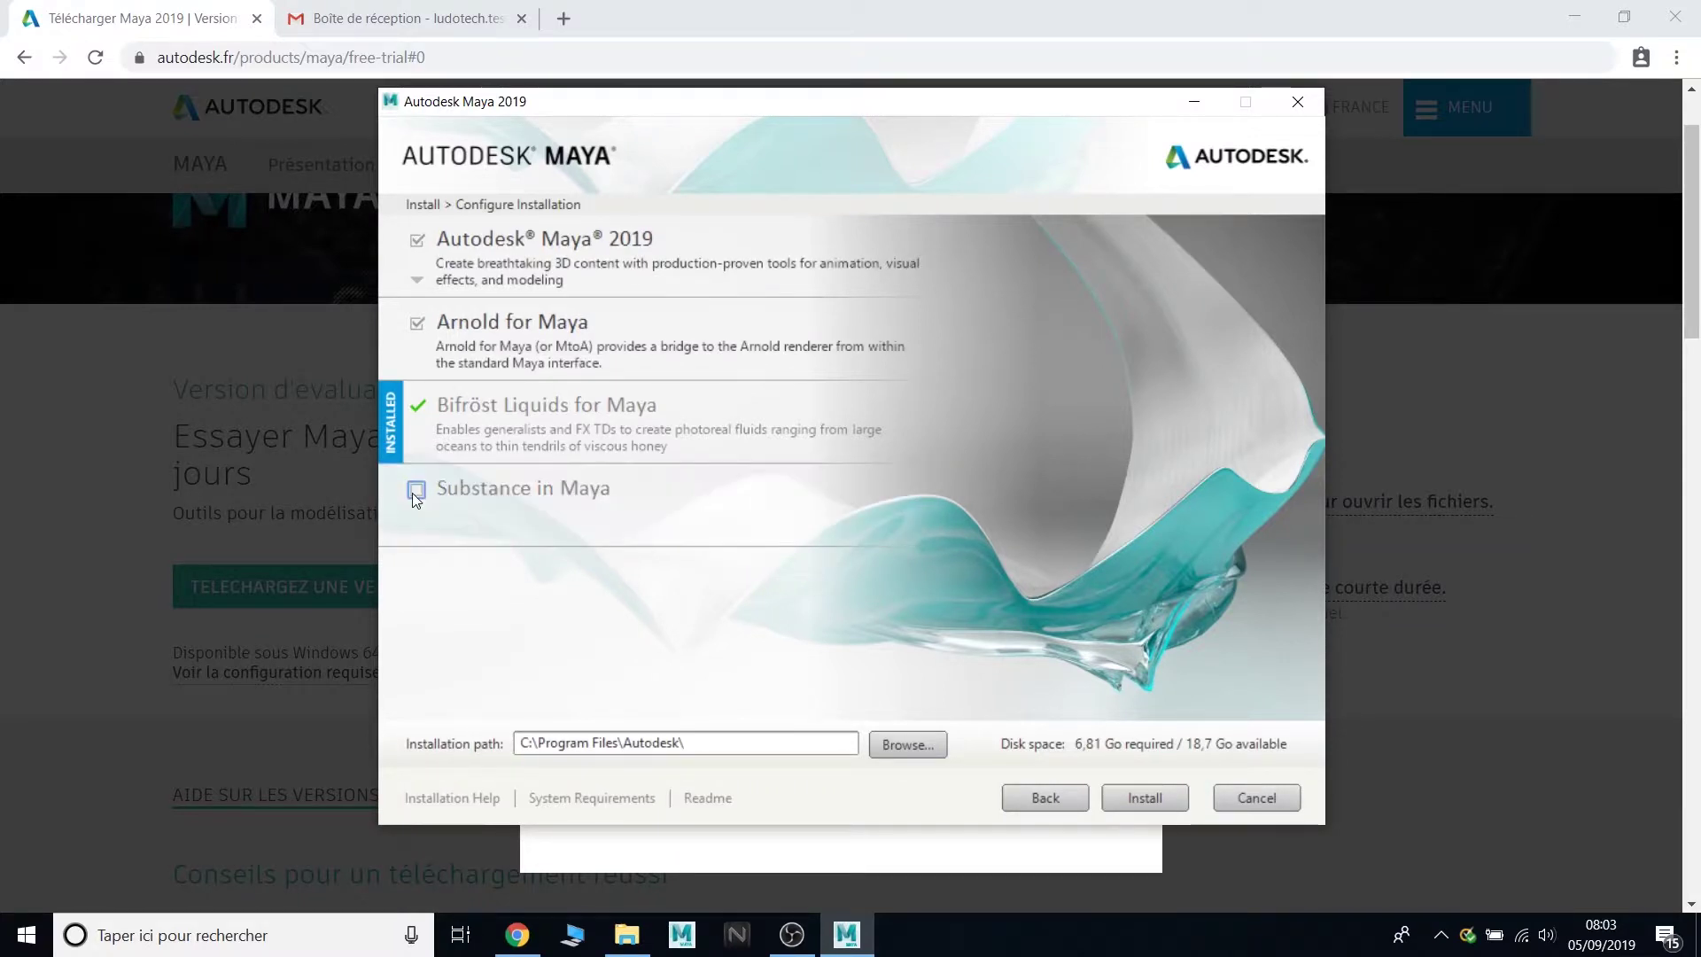
{"action": "left_click", "coordinate": [416, 323]}
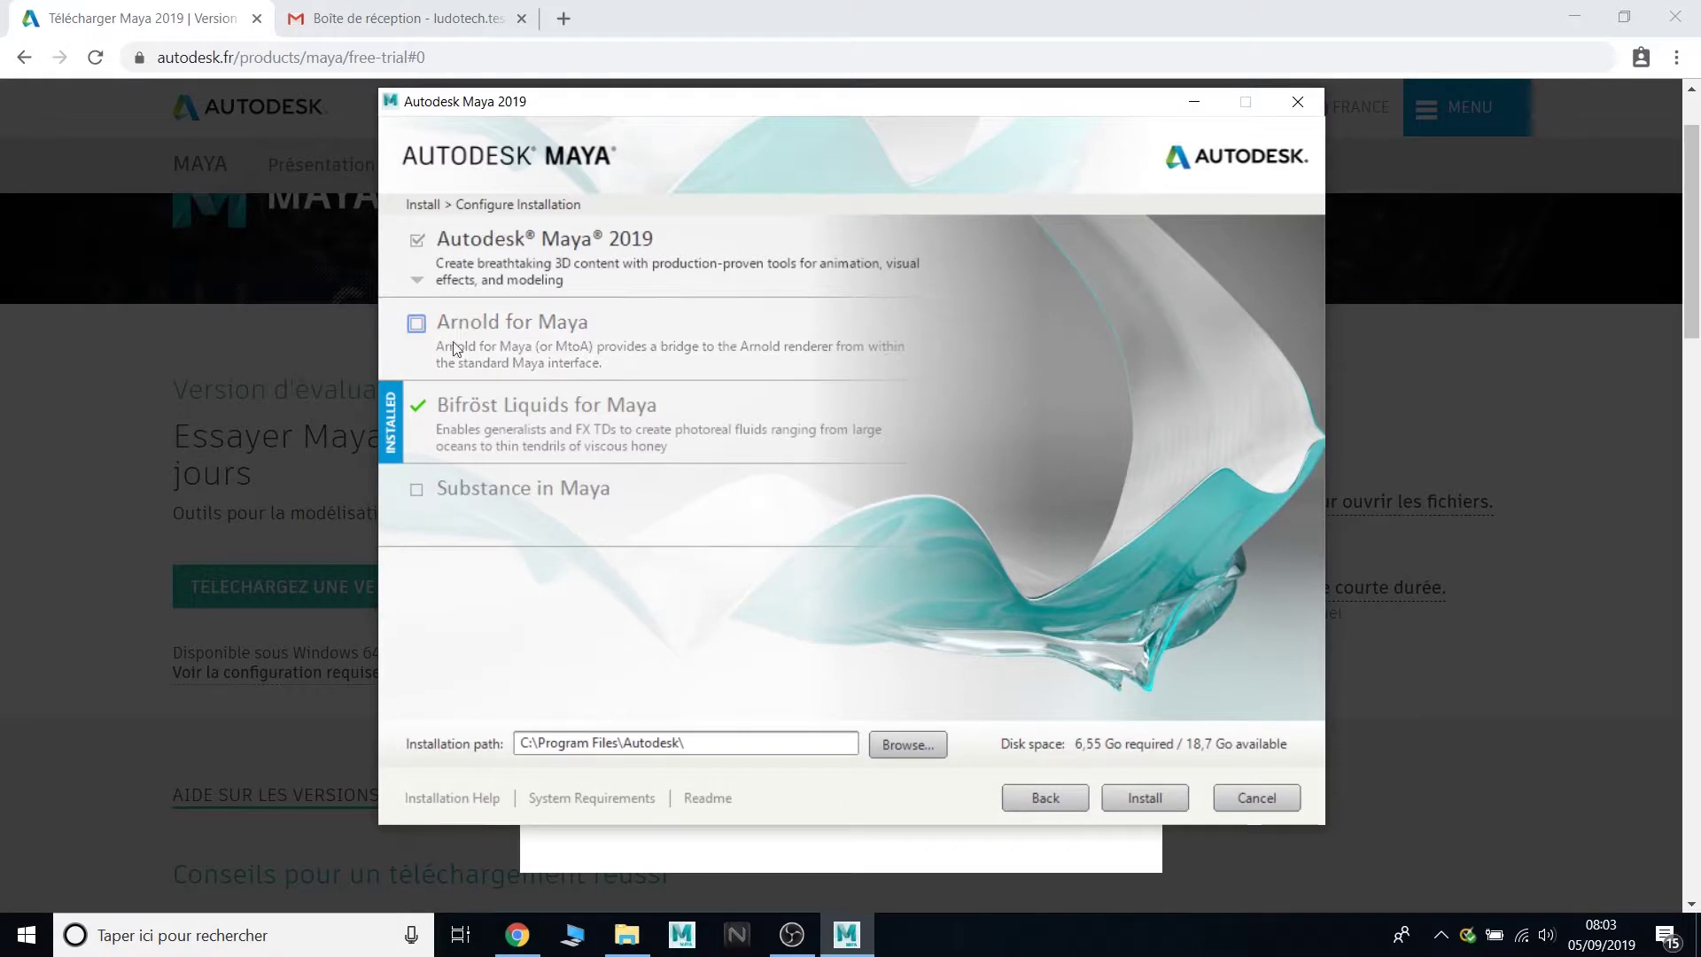
{"action": "left_click", "coordinate": [416, 489]}
{"action": "left_click", "coordinate": [417, 323]}
{"action": "left_click", "coordinate": [417, 242]}
{"action": "left_click", "coordinate": [417, 242]}
{"action": "left_click", "coordinate": [417, 242]}
{"action": "left_click", "coordinate": [417, 242]}
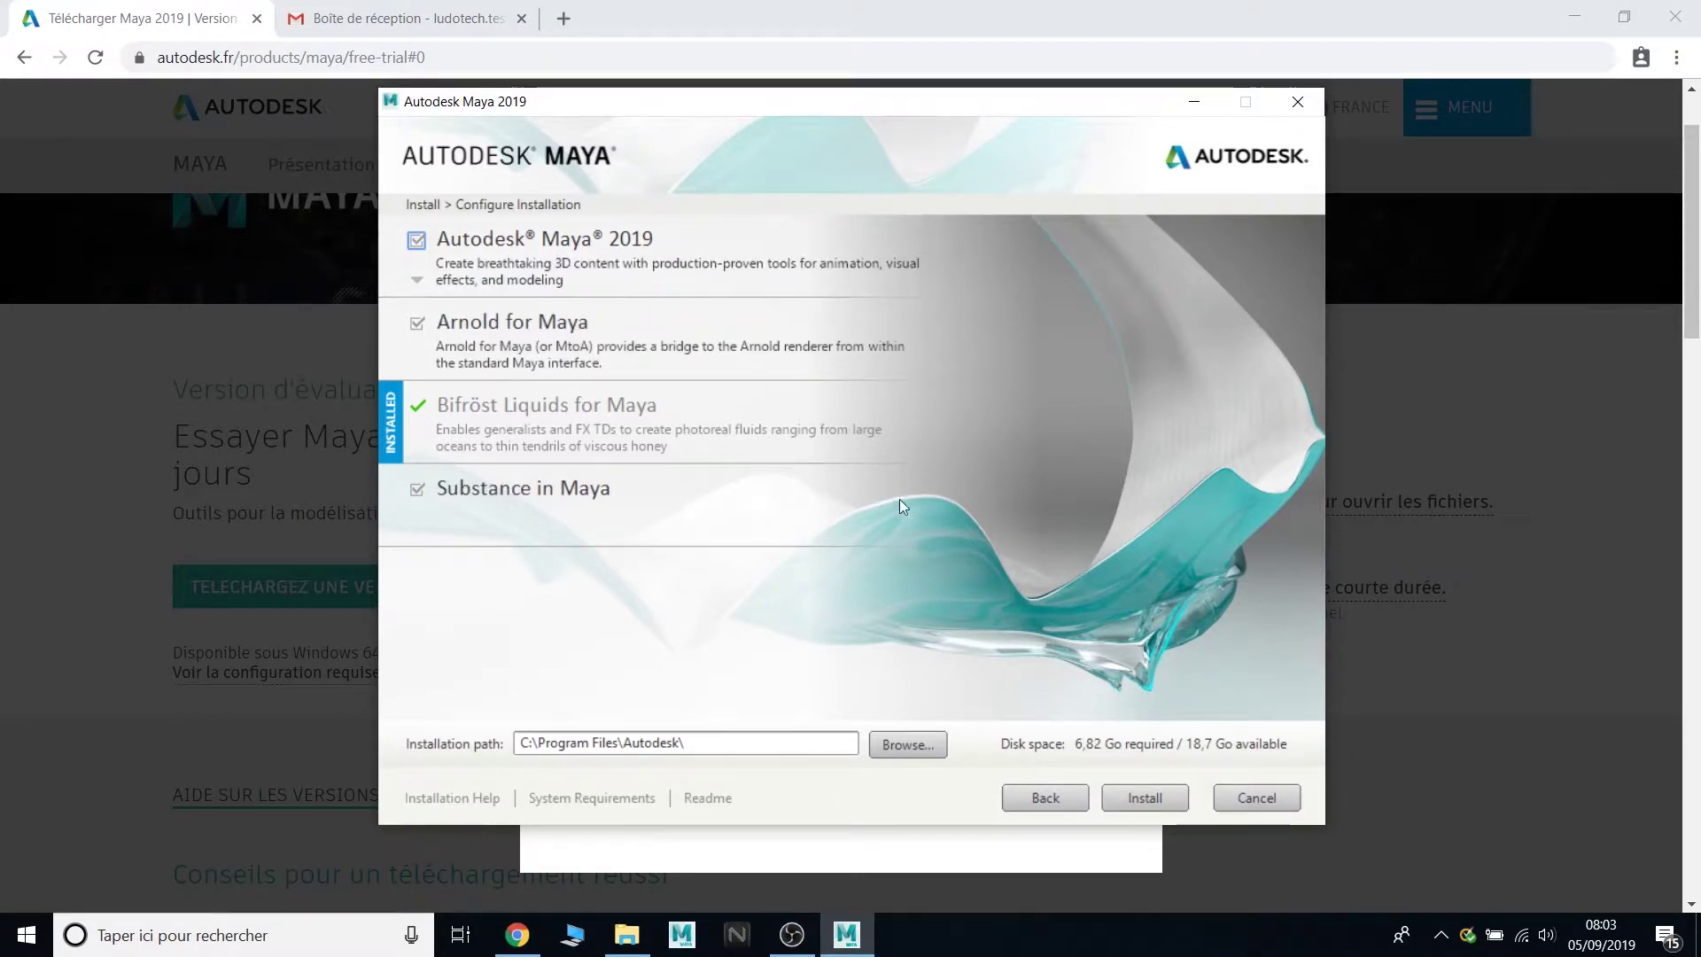
{"action": "left_click", "coordinate": [1142, 798]}
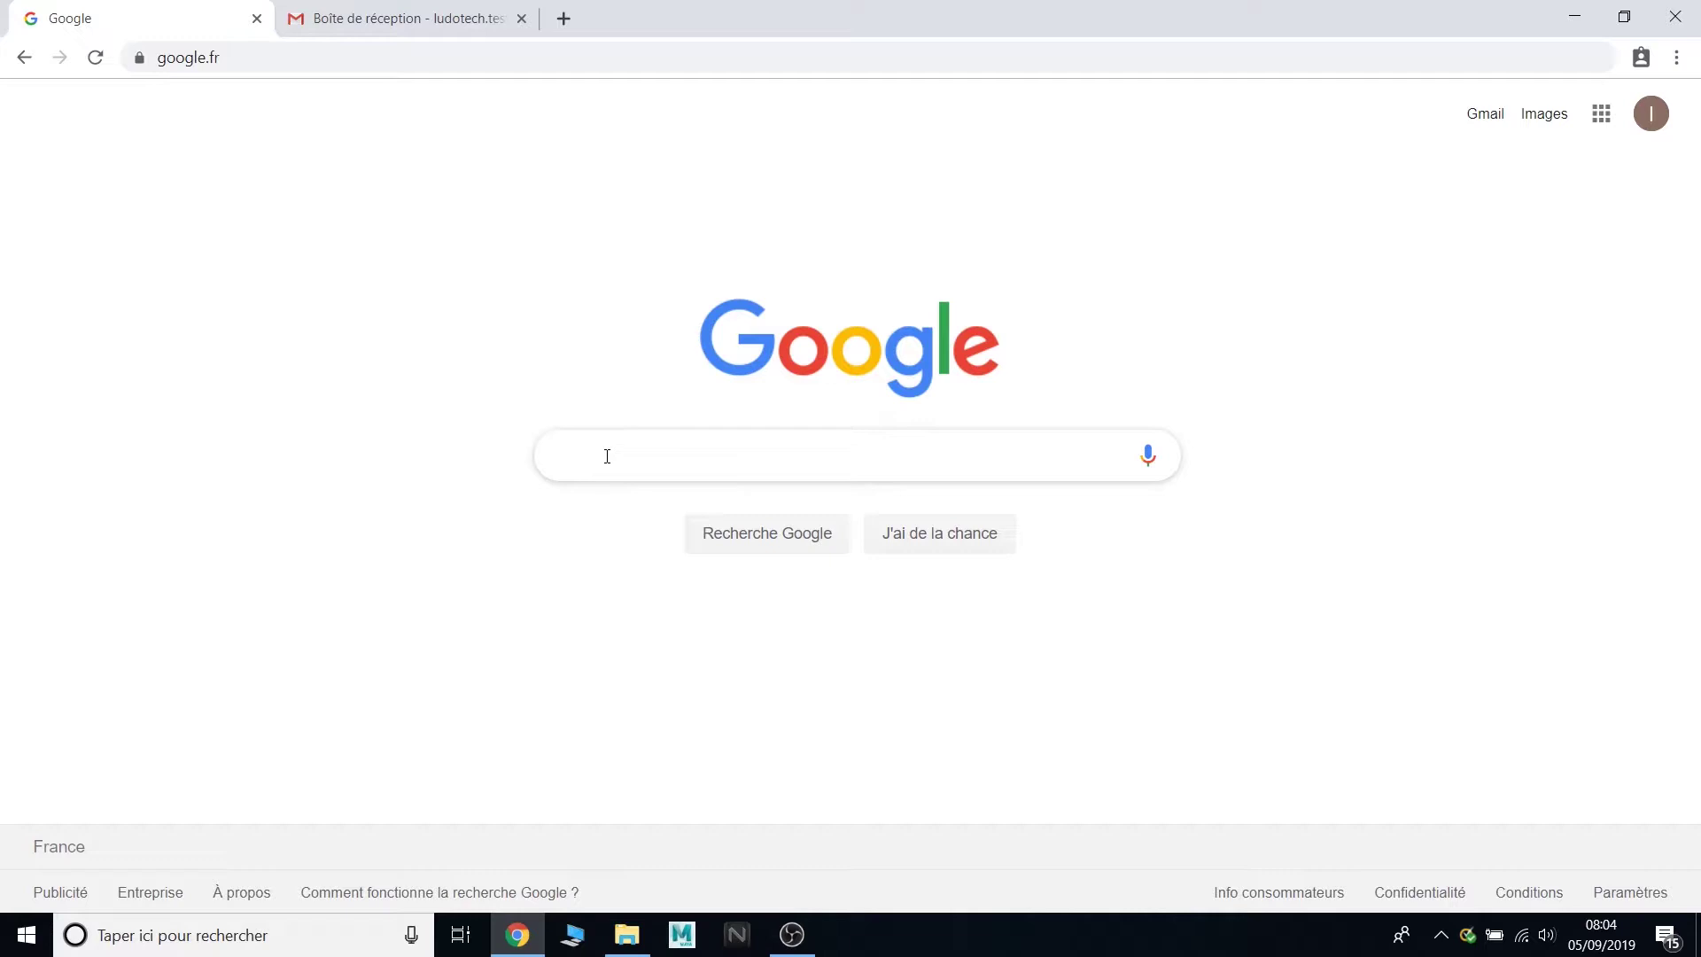
- Search Google for 'maya version étudiante' and open Autodesk's free student software page
{"action": "left_click", "coordinate": [607, 456]}
{"action": "type", "text": "maya "}
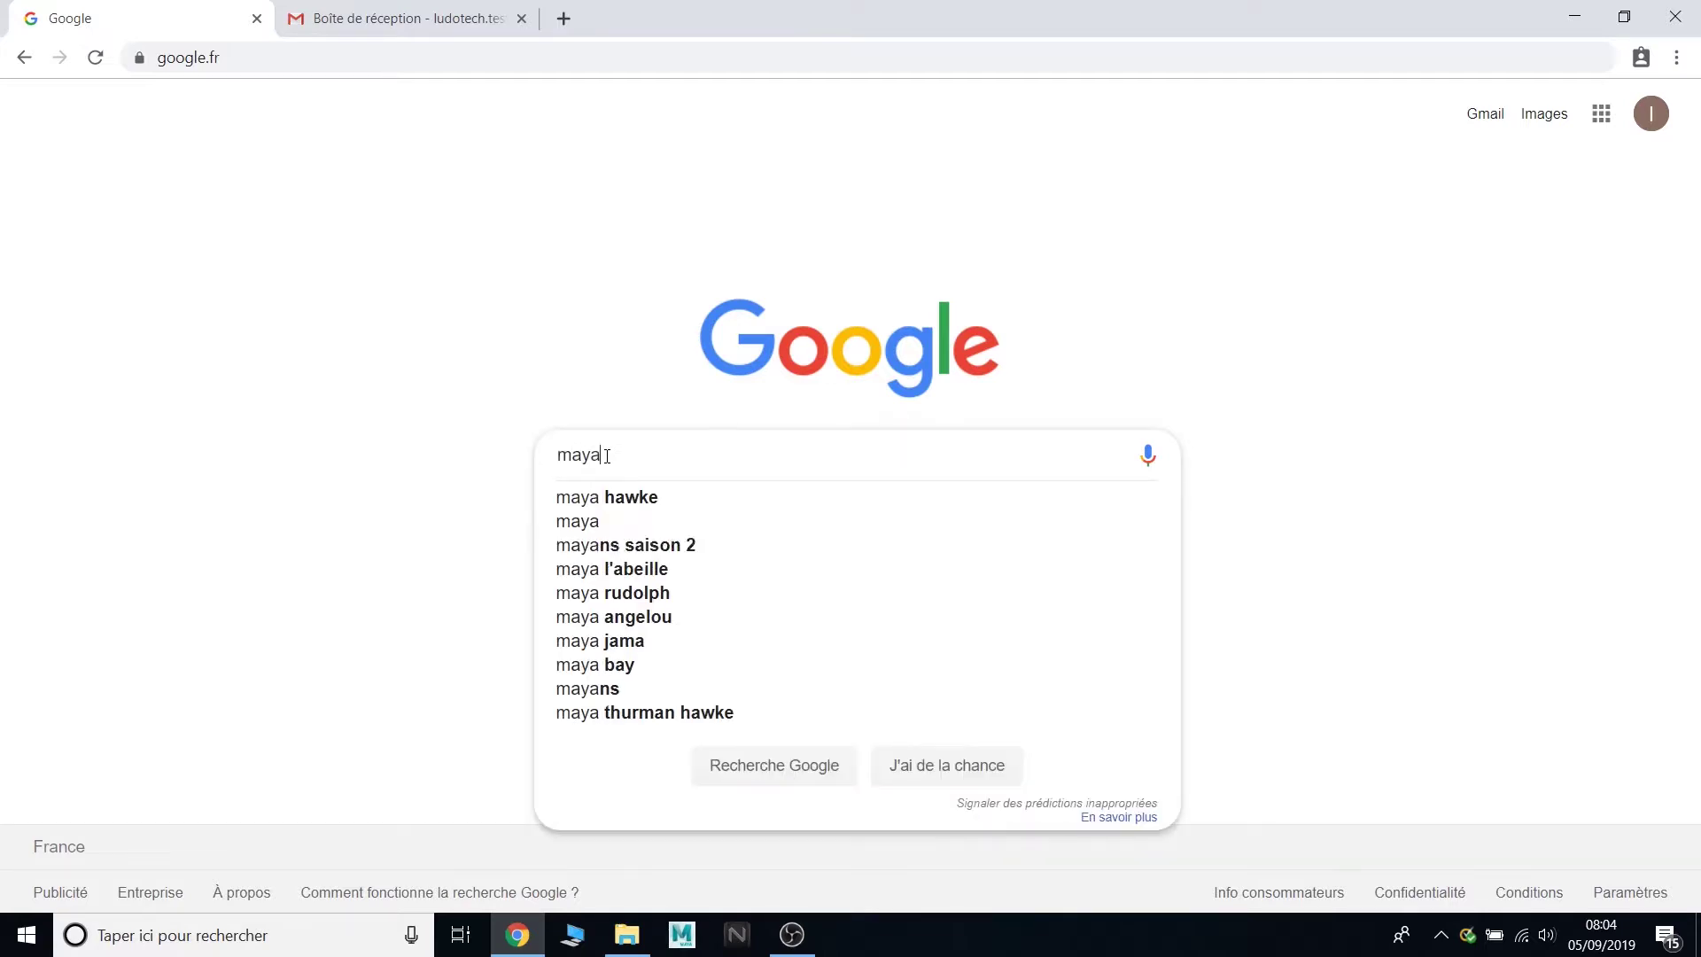
{"action": "type", "text": "version ét"}
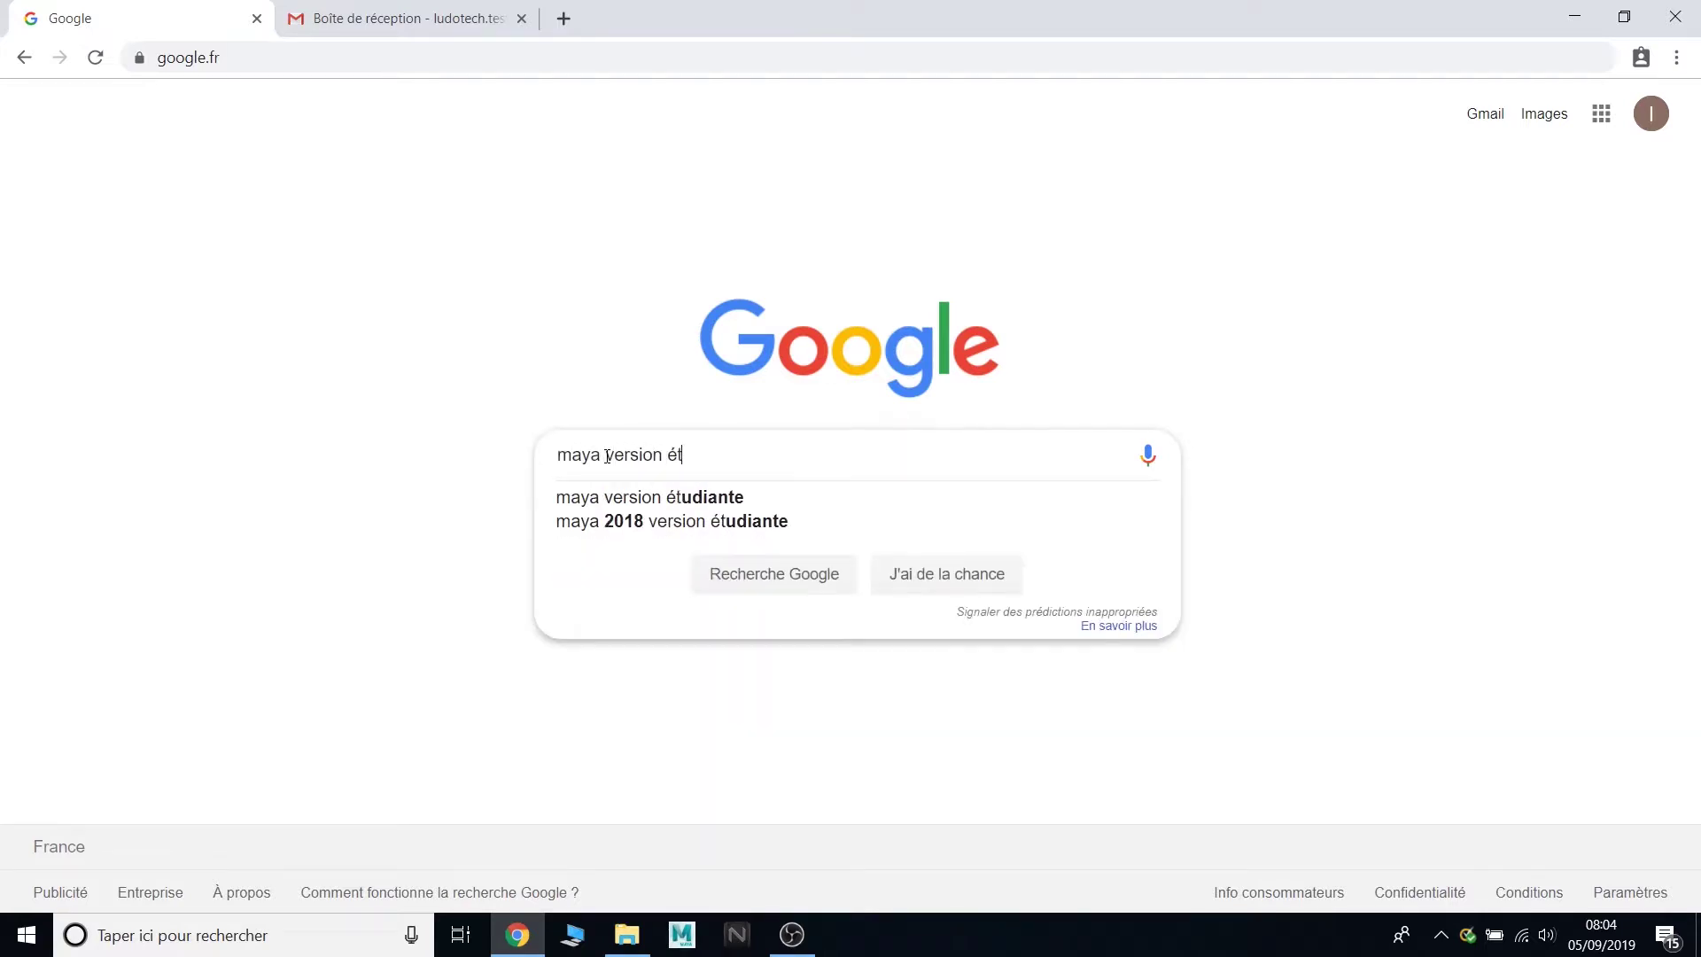
{"action": "type", "text": "udiante"}
{"action": "key", "text": "Return"}
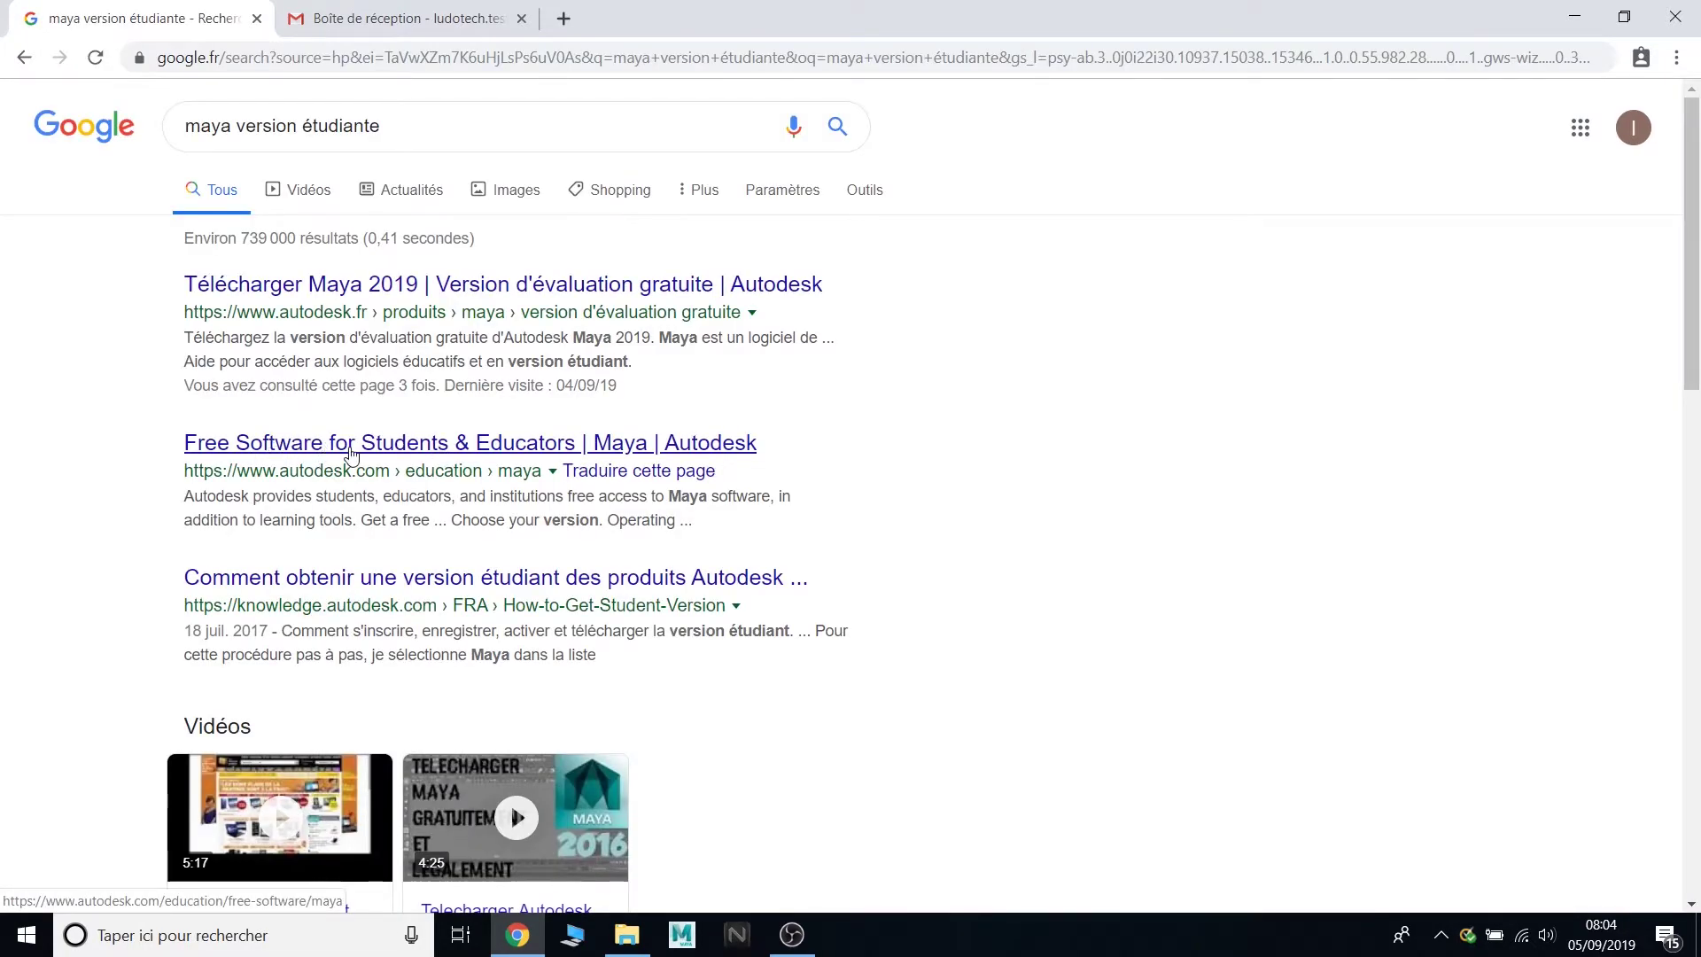
{"action": "left_click", "coordinate": [351, 456]}
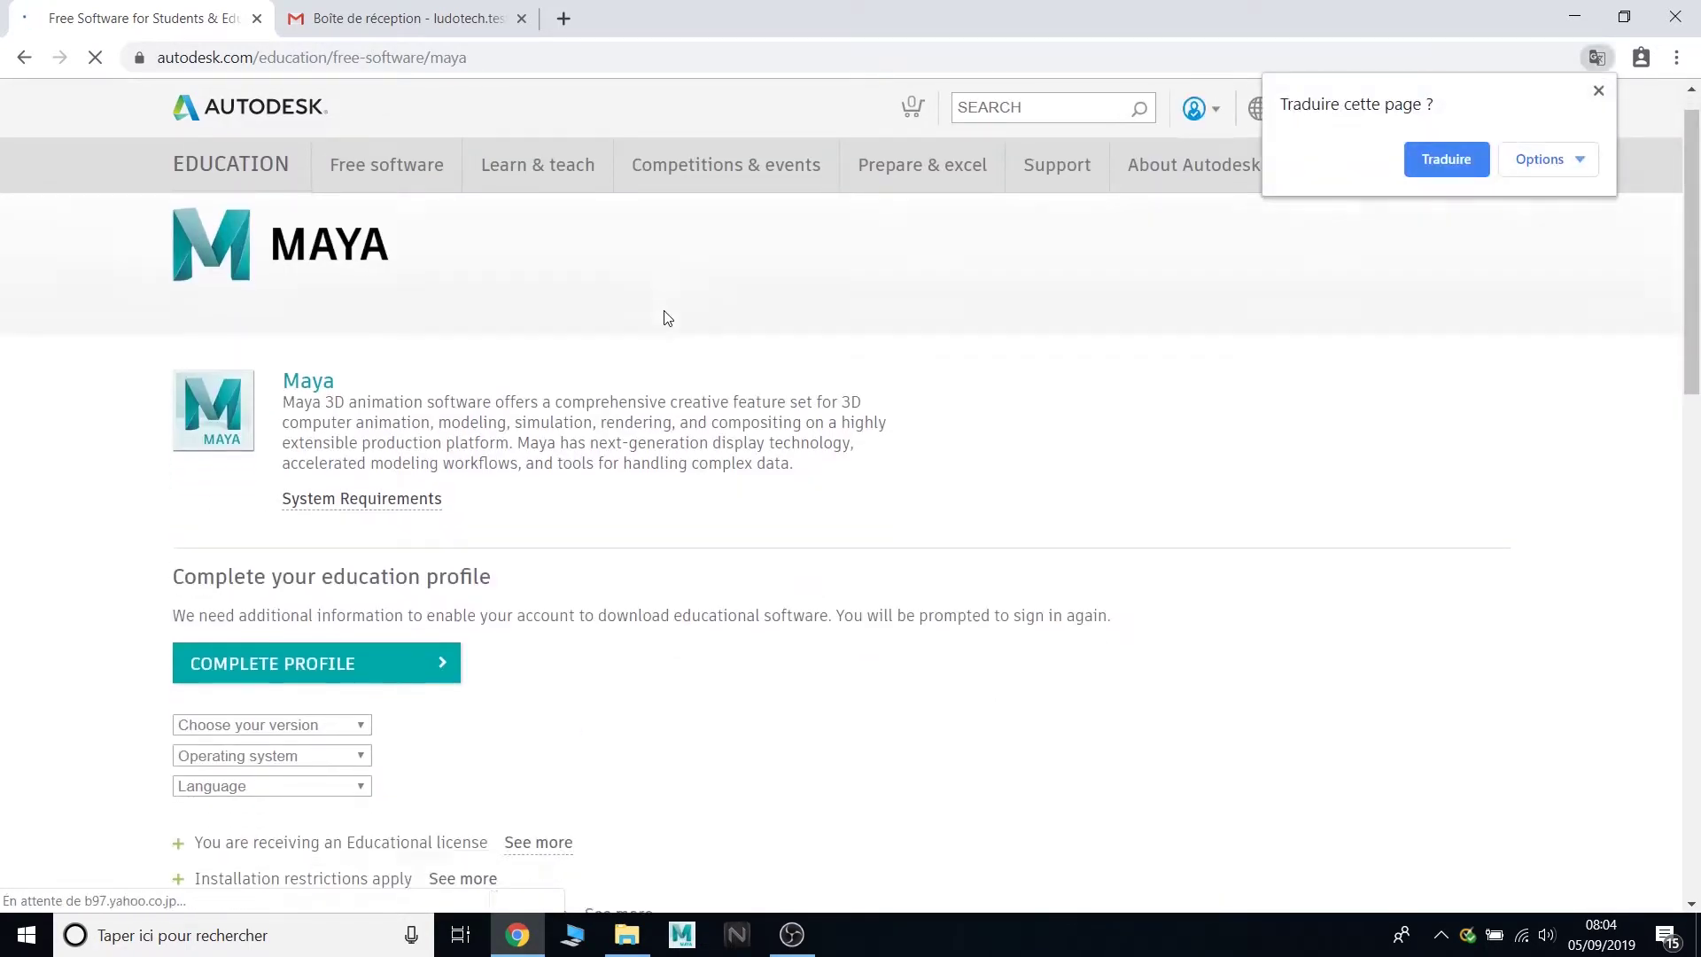
{"action": "scroll", "coordinate": [585, 323], "scroll_direction": "down", "scroll_amount": 2}
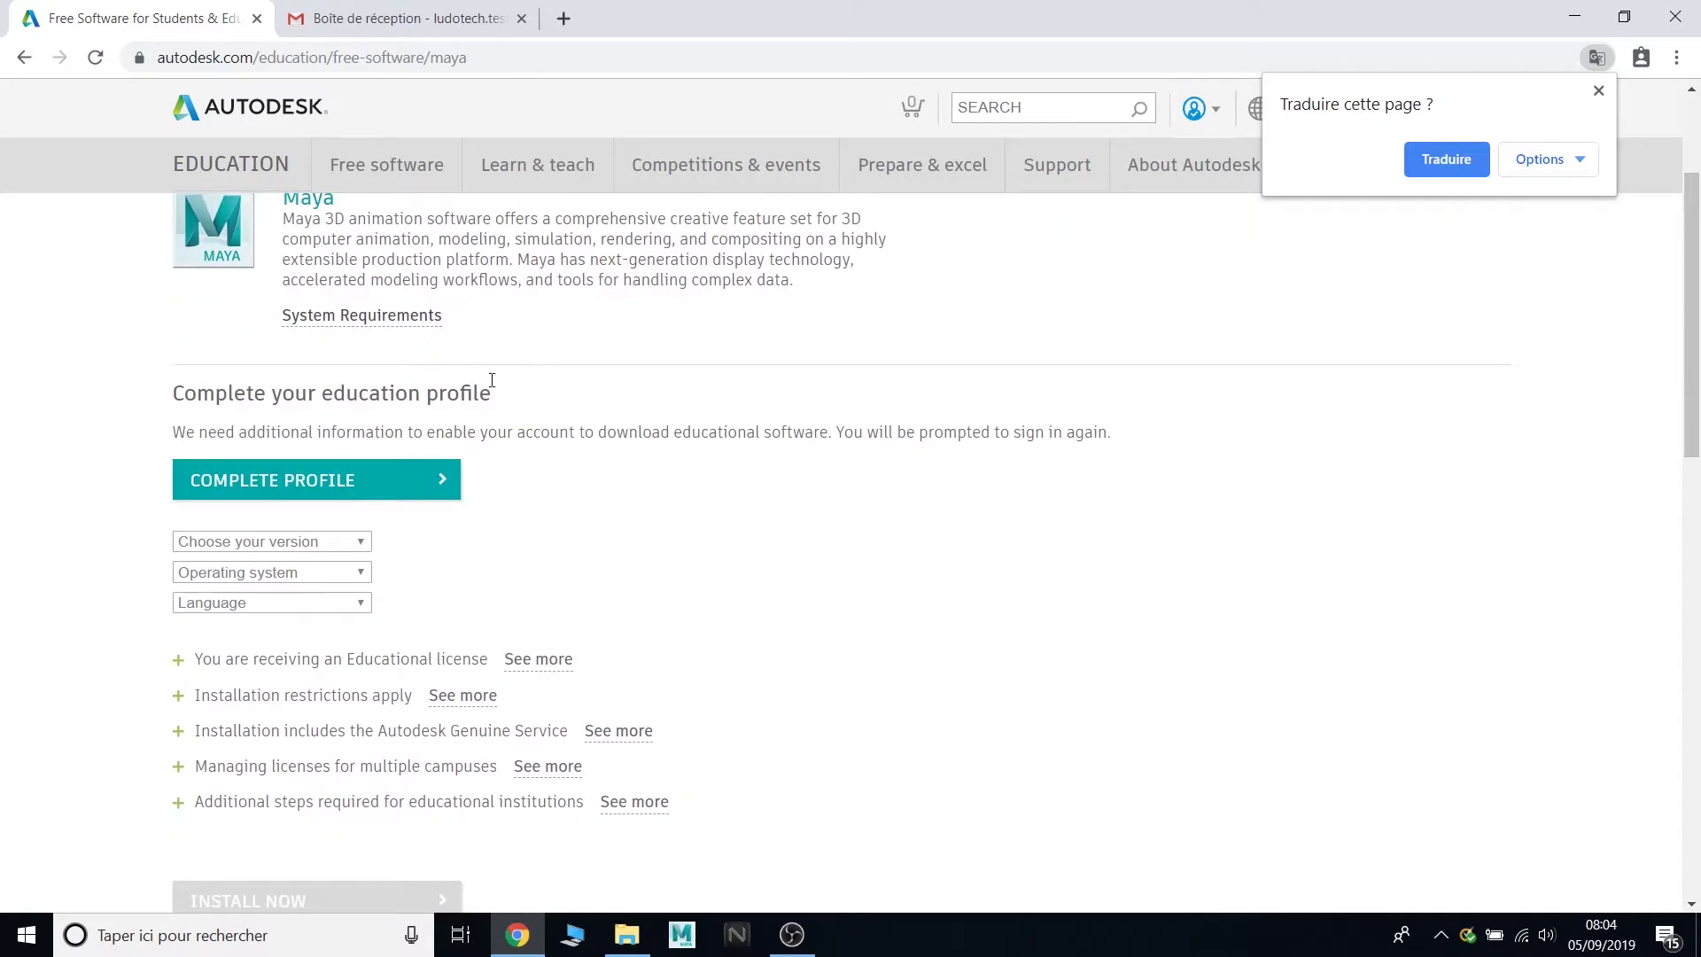
{"action": "scroll", "coordinate": [491, 380], "scroll_direction": "up", "scroll_amount": 1}
- Dismiss the translation offer, sign out of the Autodesk account, and choose SIGN IN
{"action": "left_click", "coordinate": [1599, 90]}
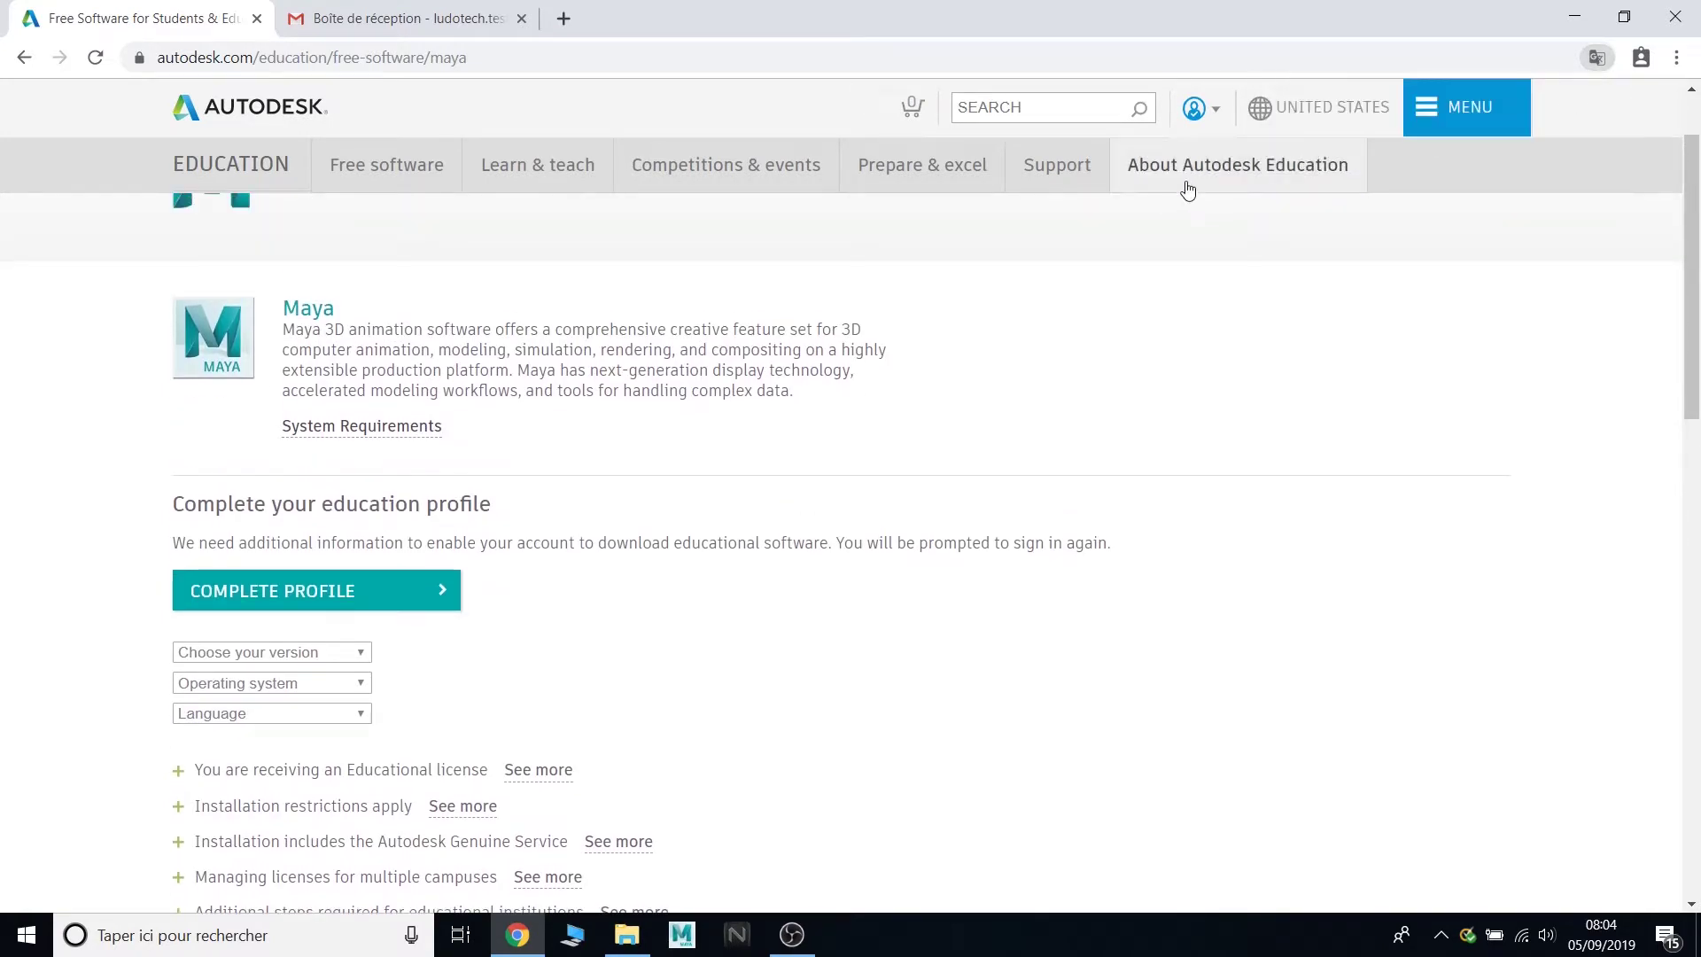
{"action": "left_click", "coordinate": [1194, 108]}
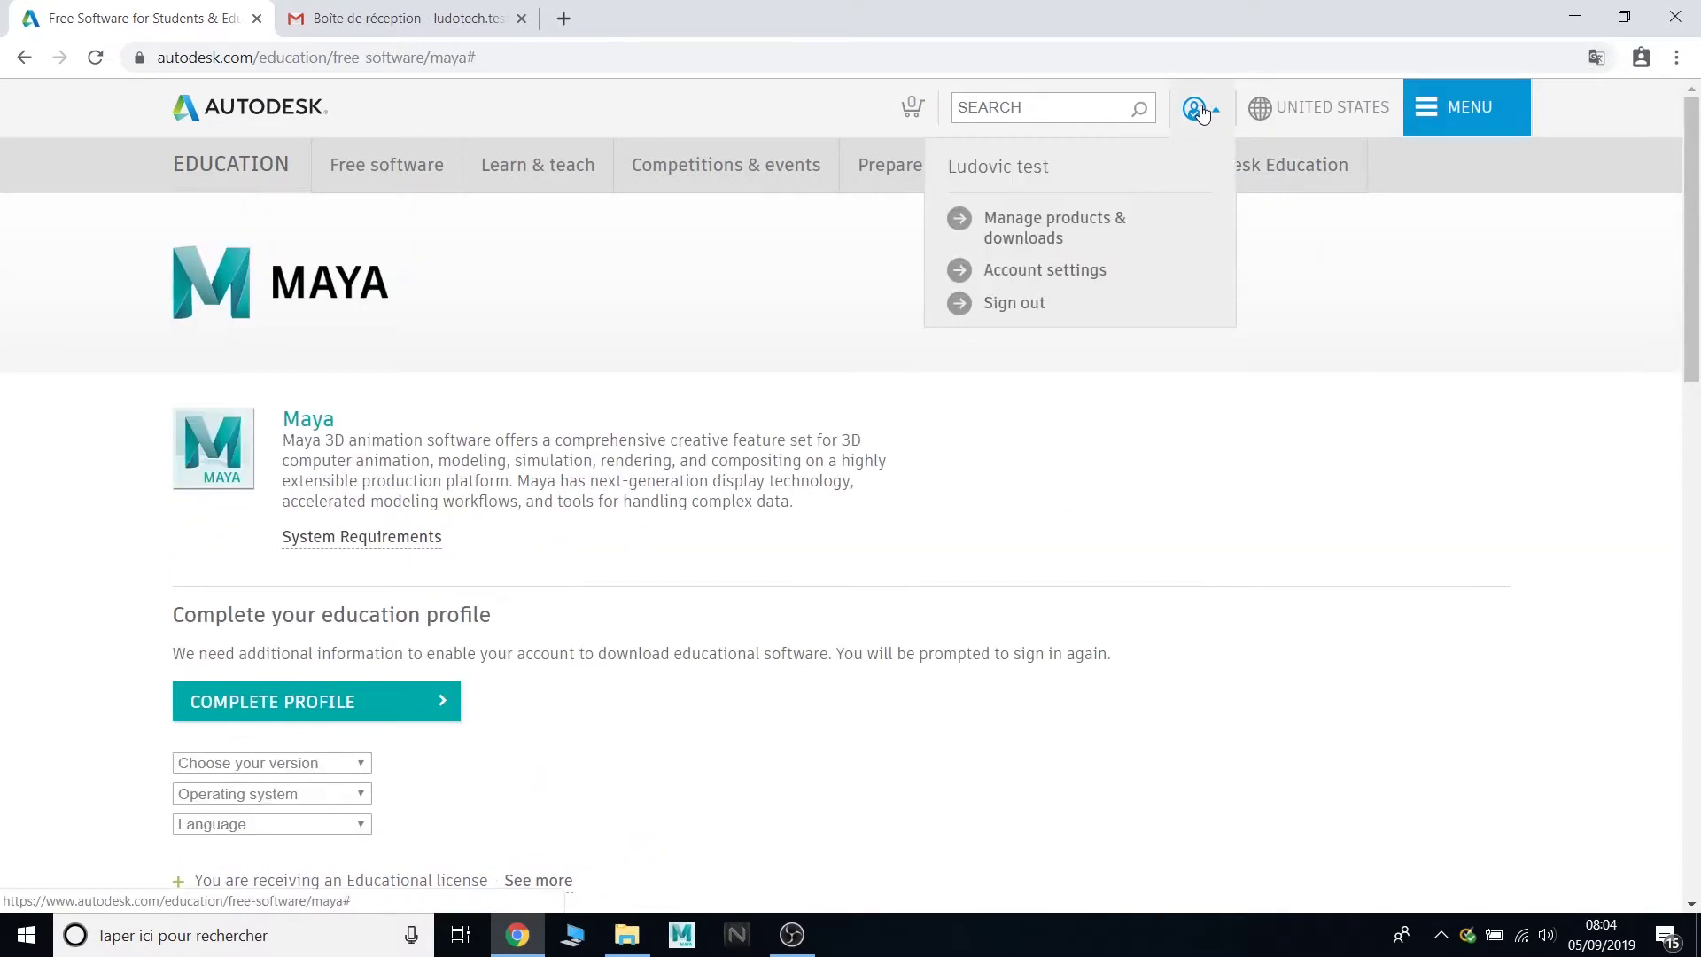
{"action": "left_click", "coordinate": [1014, 303]}
{"action": "scroll", "coordinate": [277, 201], "scroll_direction": "down", "scroll_amount": 1}
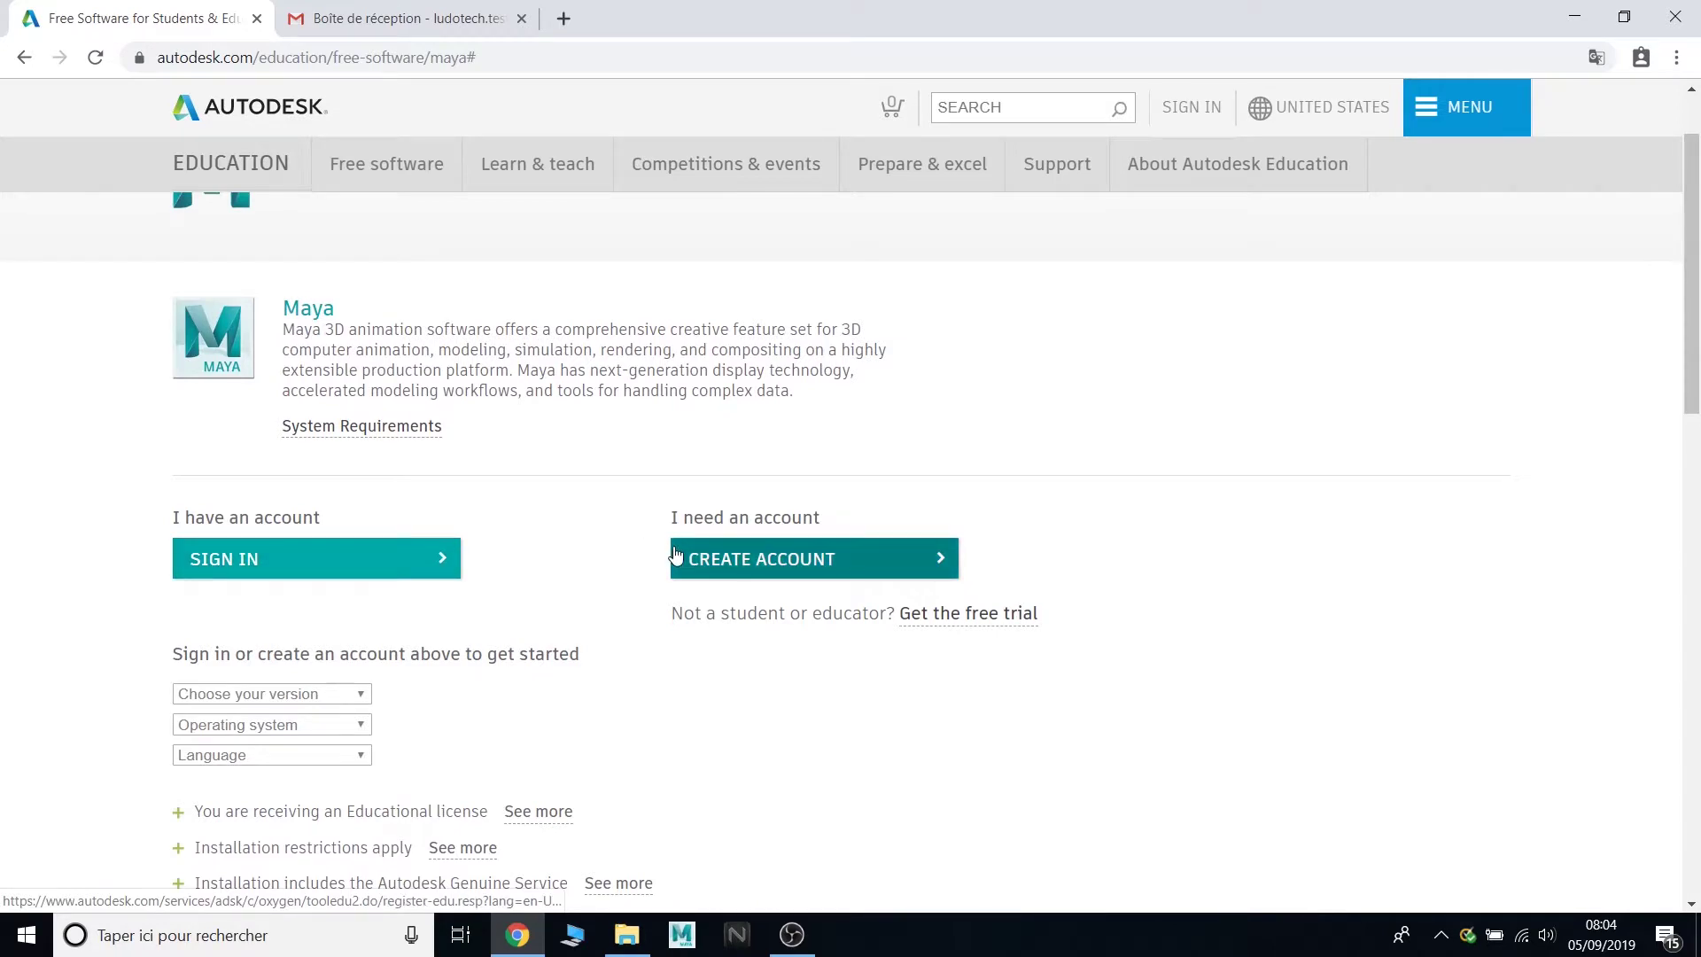
{"action": "scroll", "coordinate": [673, 555], "scroll_direction": "down", "scroll_amount": 1}
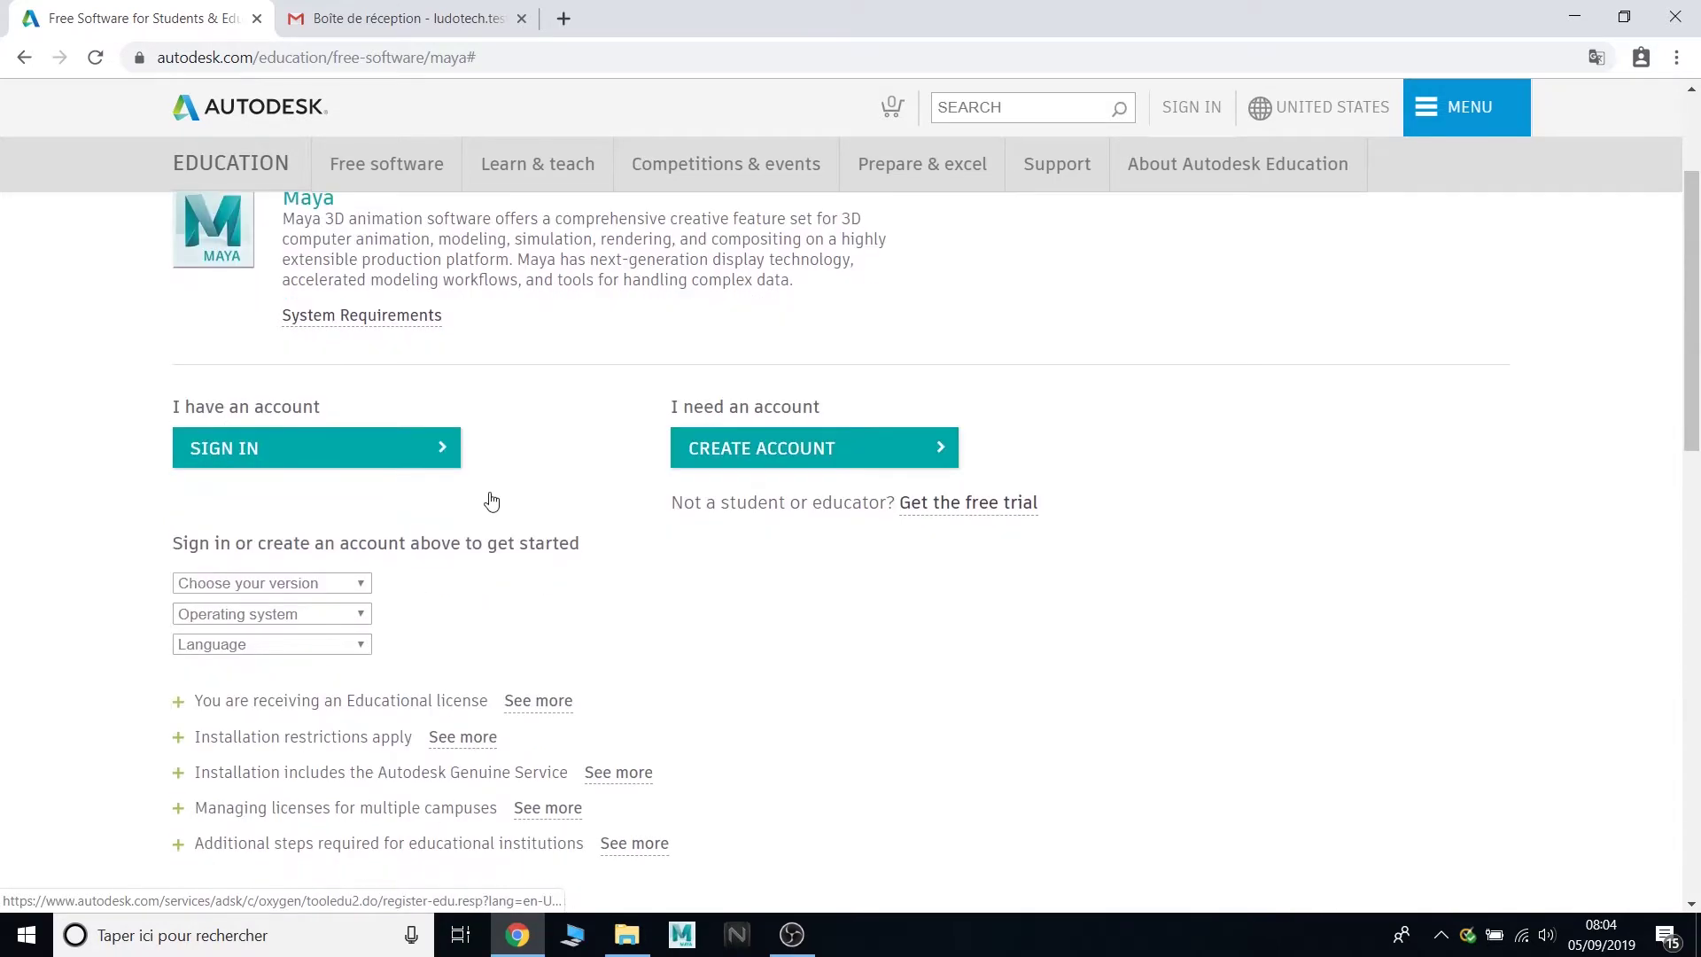
{"action": "left_click", "coordinate": [433, 452]}
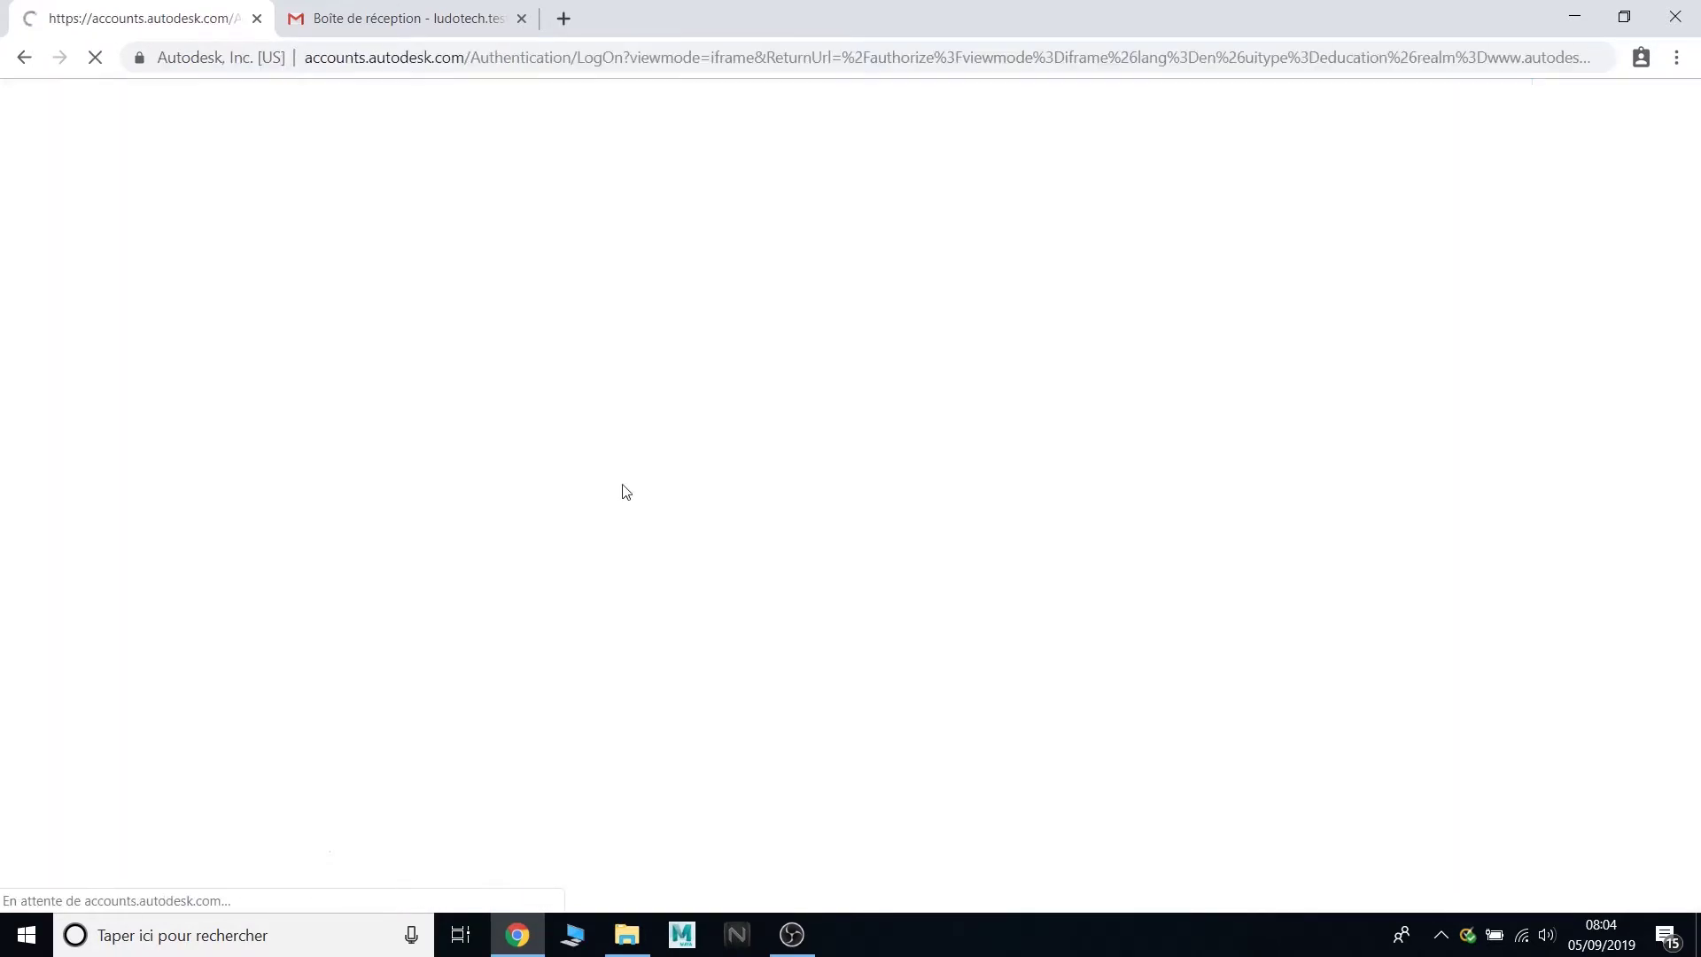
- Enter the account e-mail and request a verification e-mail
{"action": "key", "text": "Return"}
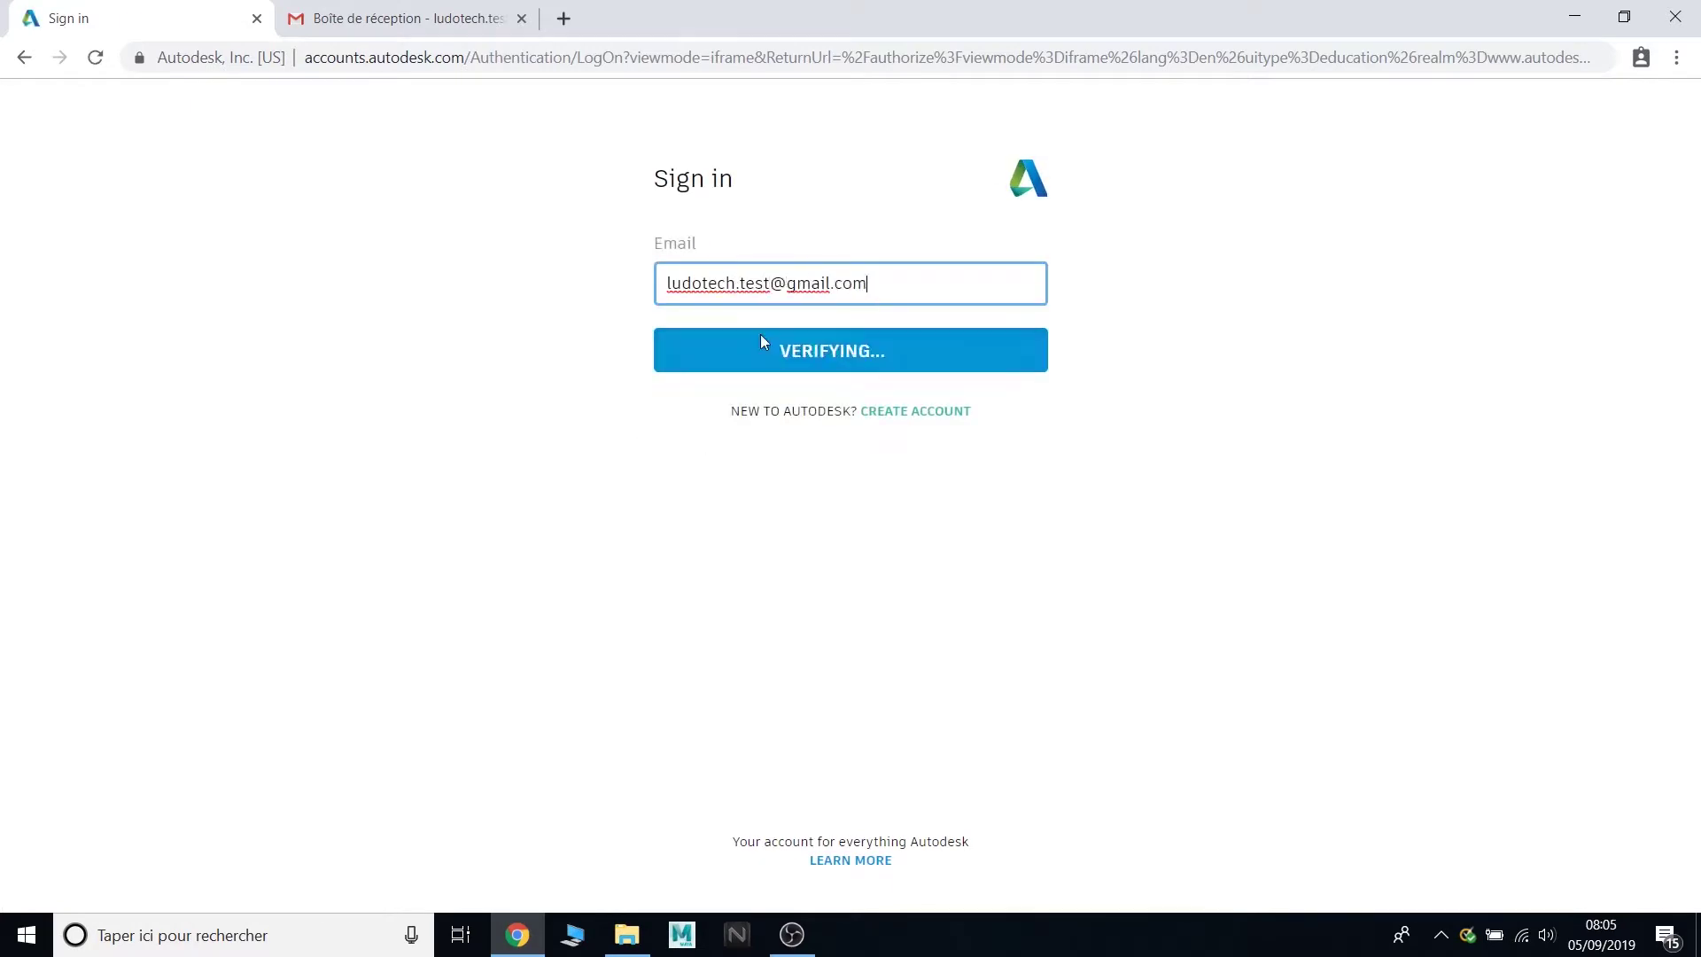
{"action": "left_click", "coordinate": [928, 562]}
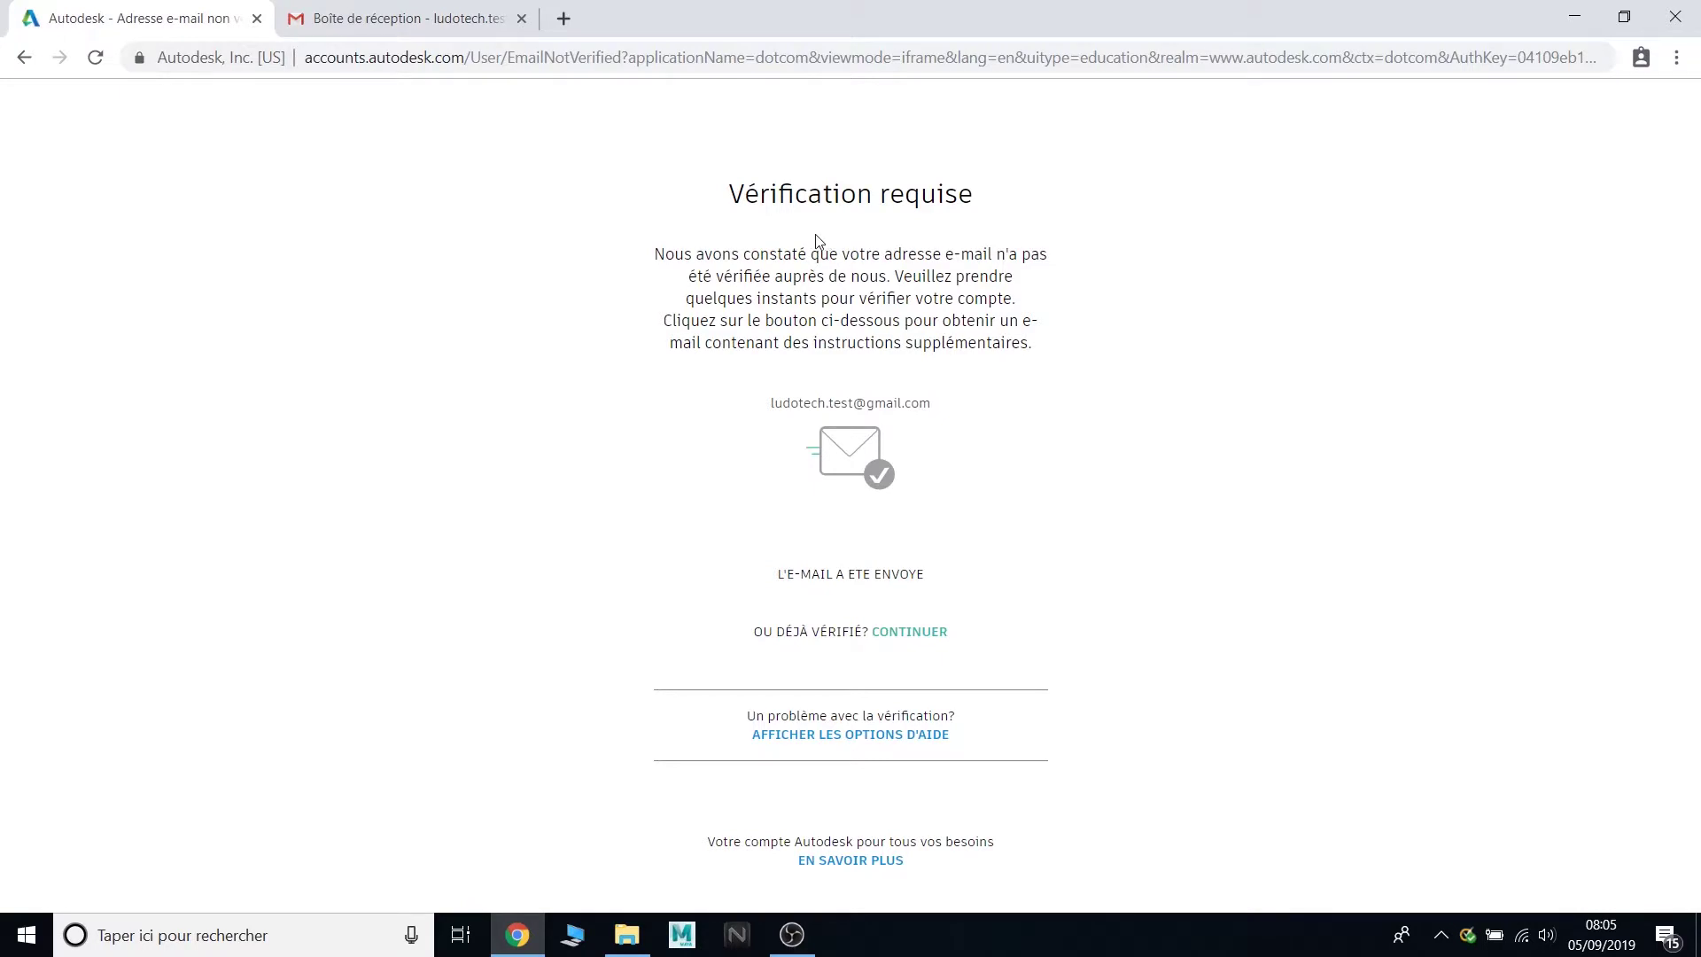
- Open the Autodesk message in Gmail, verify the e-mail address and finish with TERMINÉ
{"action": "left_click", "coordinate": [479, 20]}
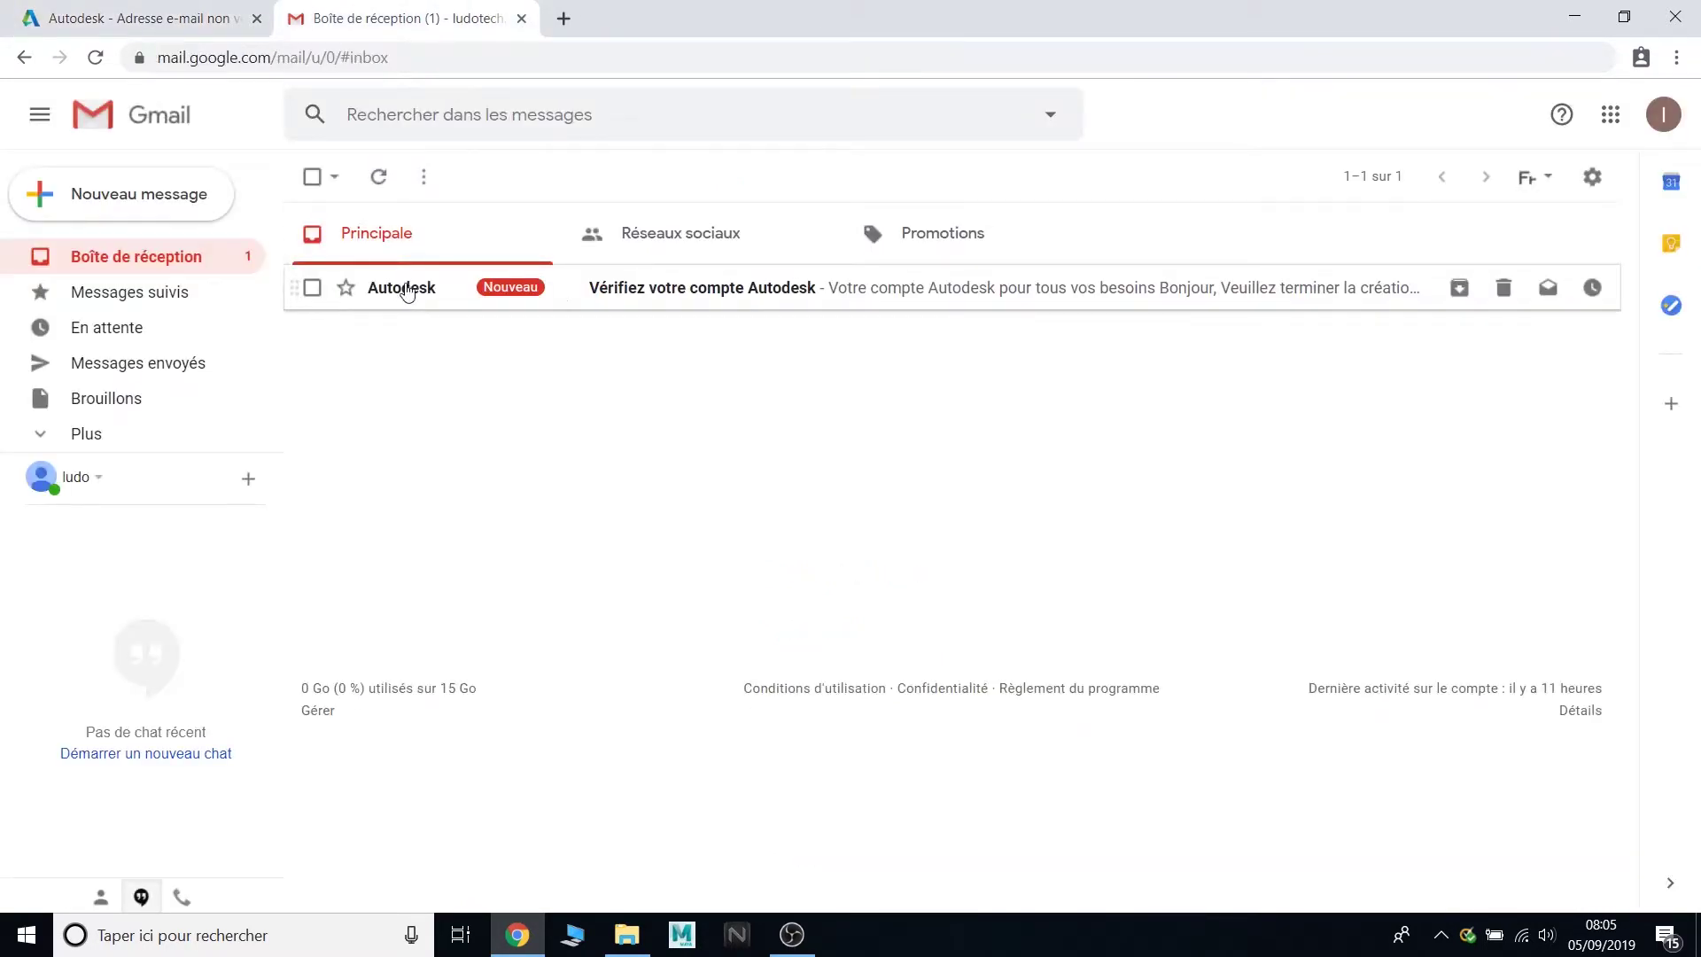
{"action": "left_click", "coordinate": [691, 301]}
{"action": "scroll", "coordinate": [819, 513], "scroll_direction": "down", "scroll_amount": 1}
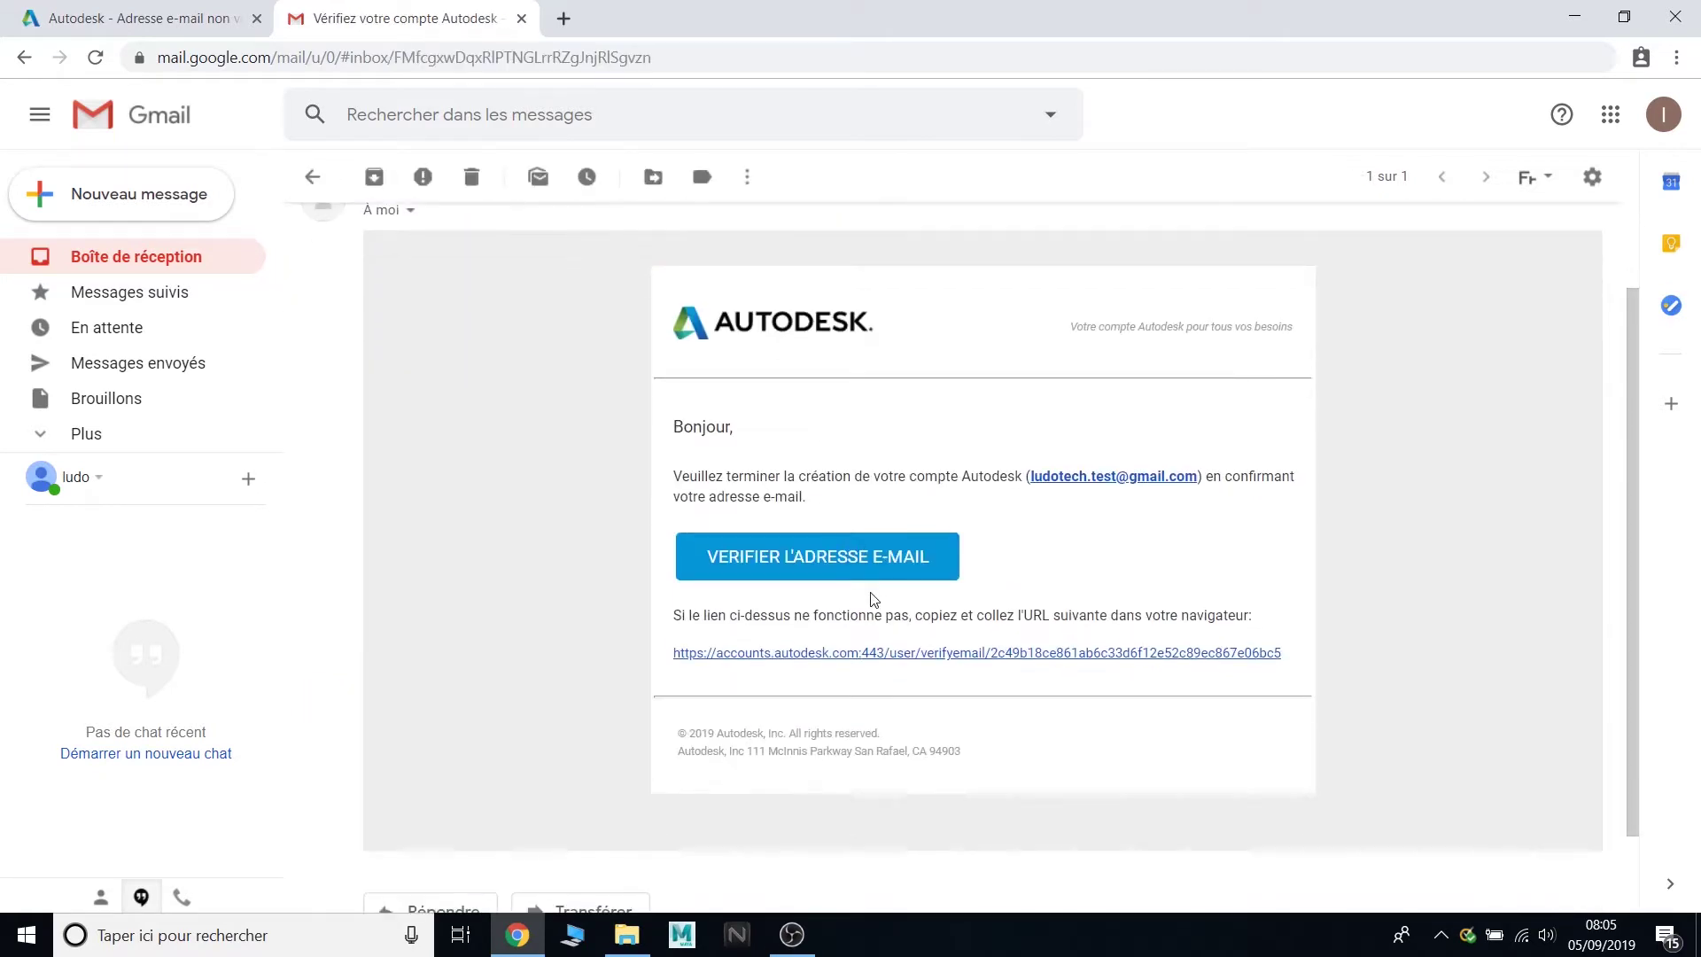
{"action": "left_click", "coordinate": [900, 559]}
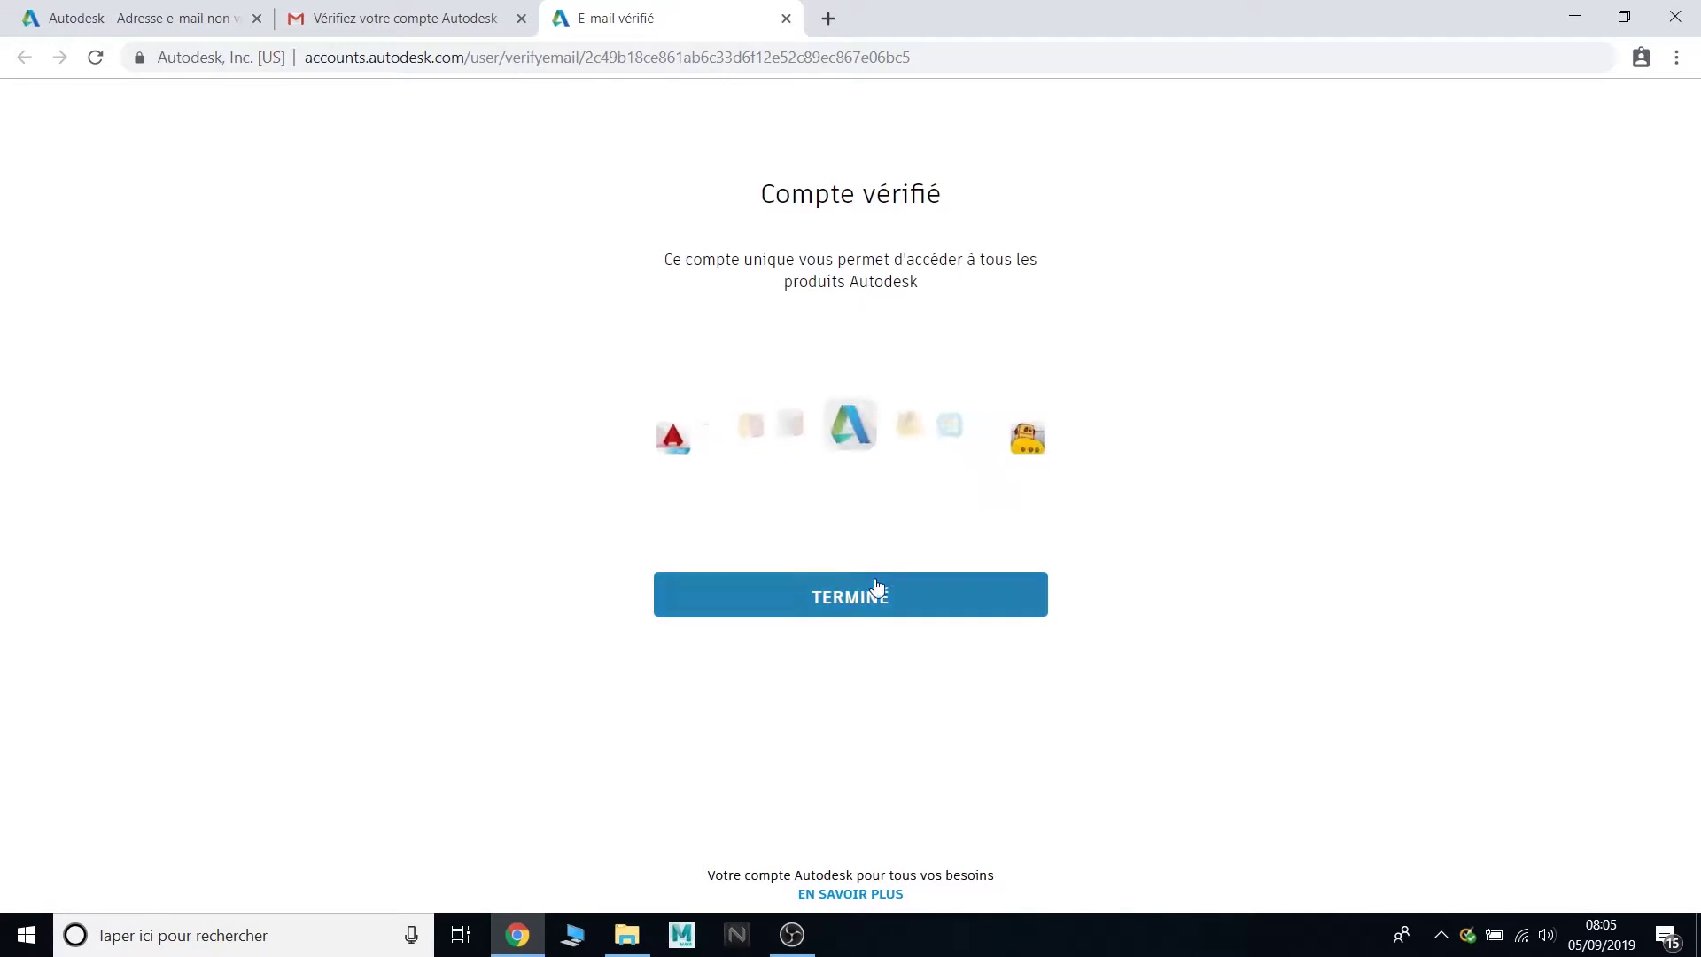
{"action": "left_click", "coordinate": [884, 595]}
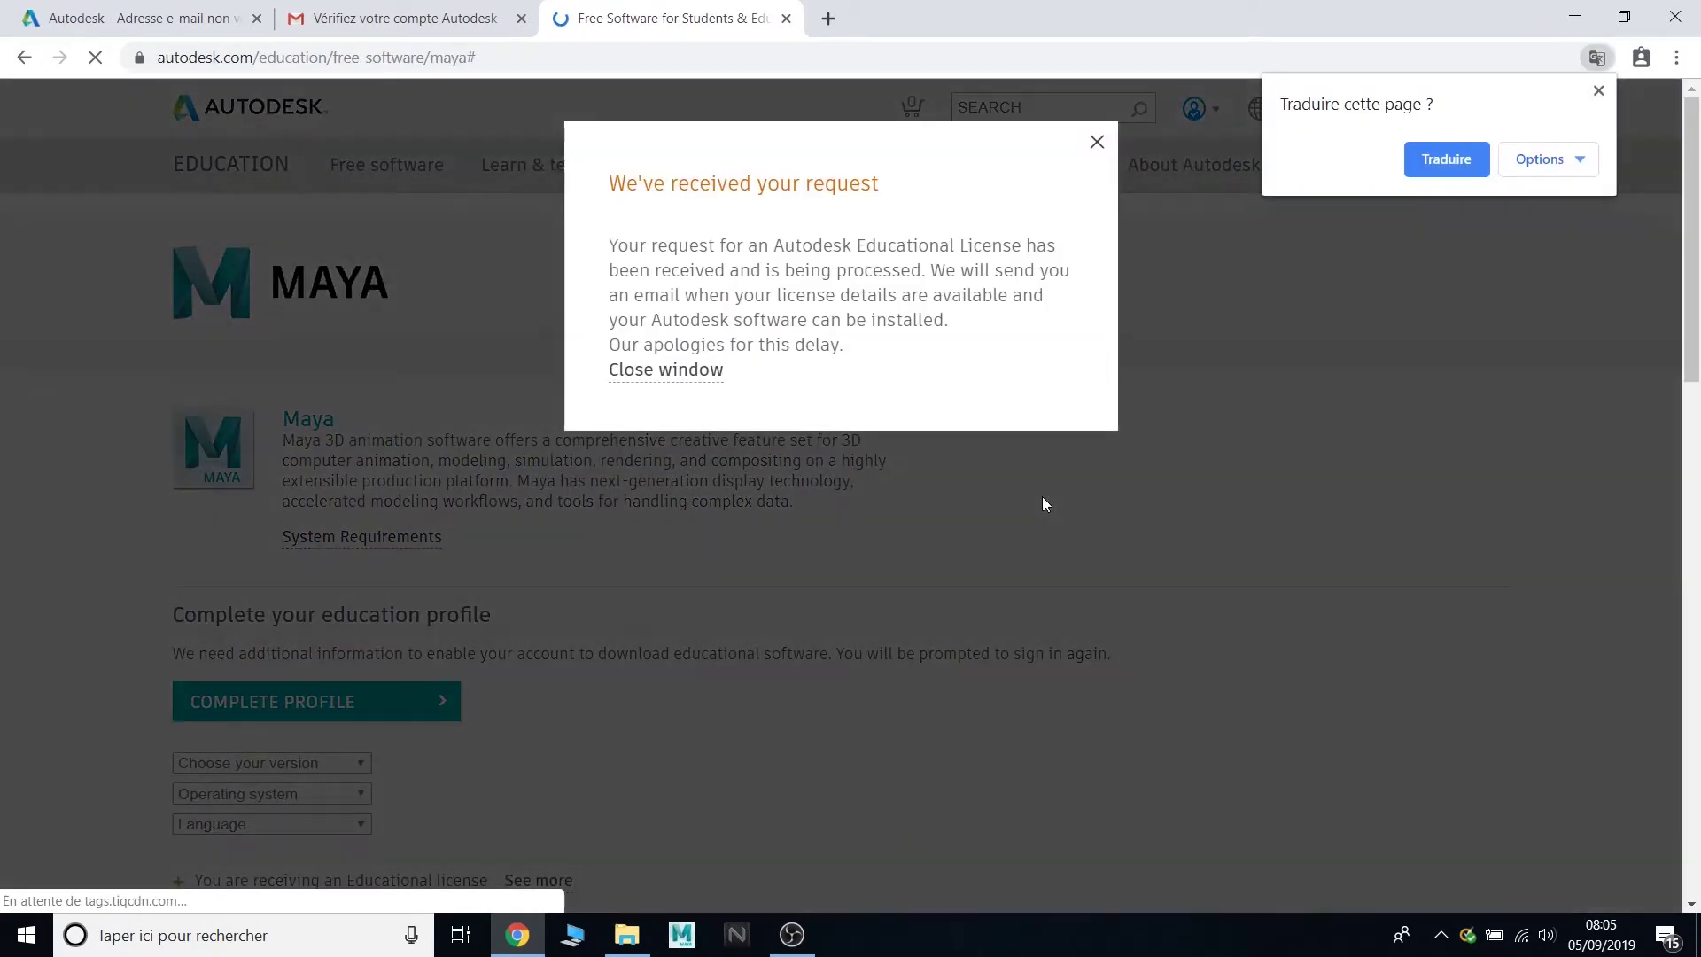
- Close the licence request notice and choose COMPLETE PROFILE
{"action": "left_click", "coordinate": [664, 370]}
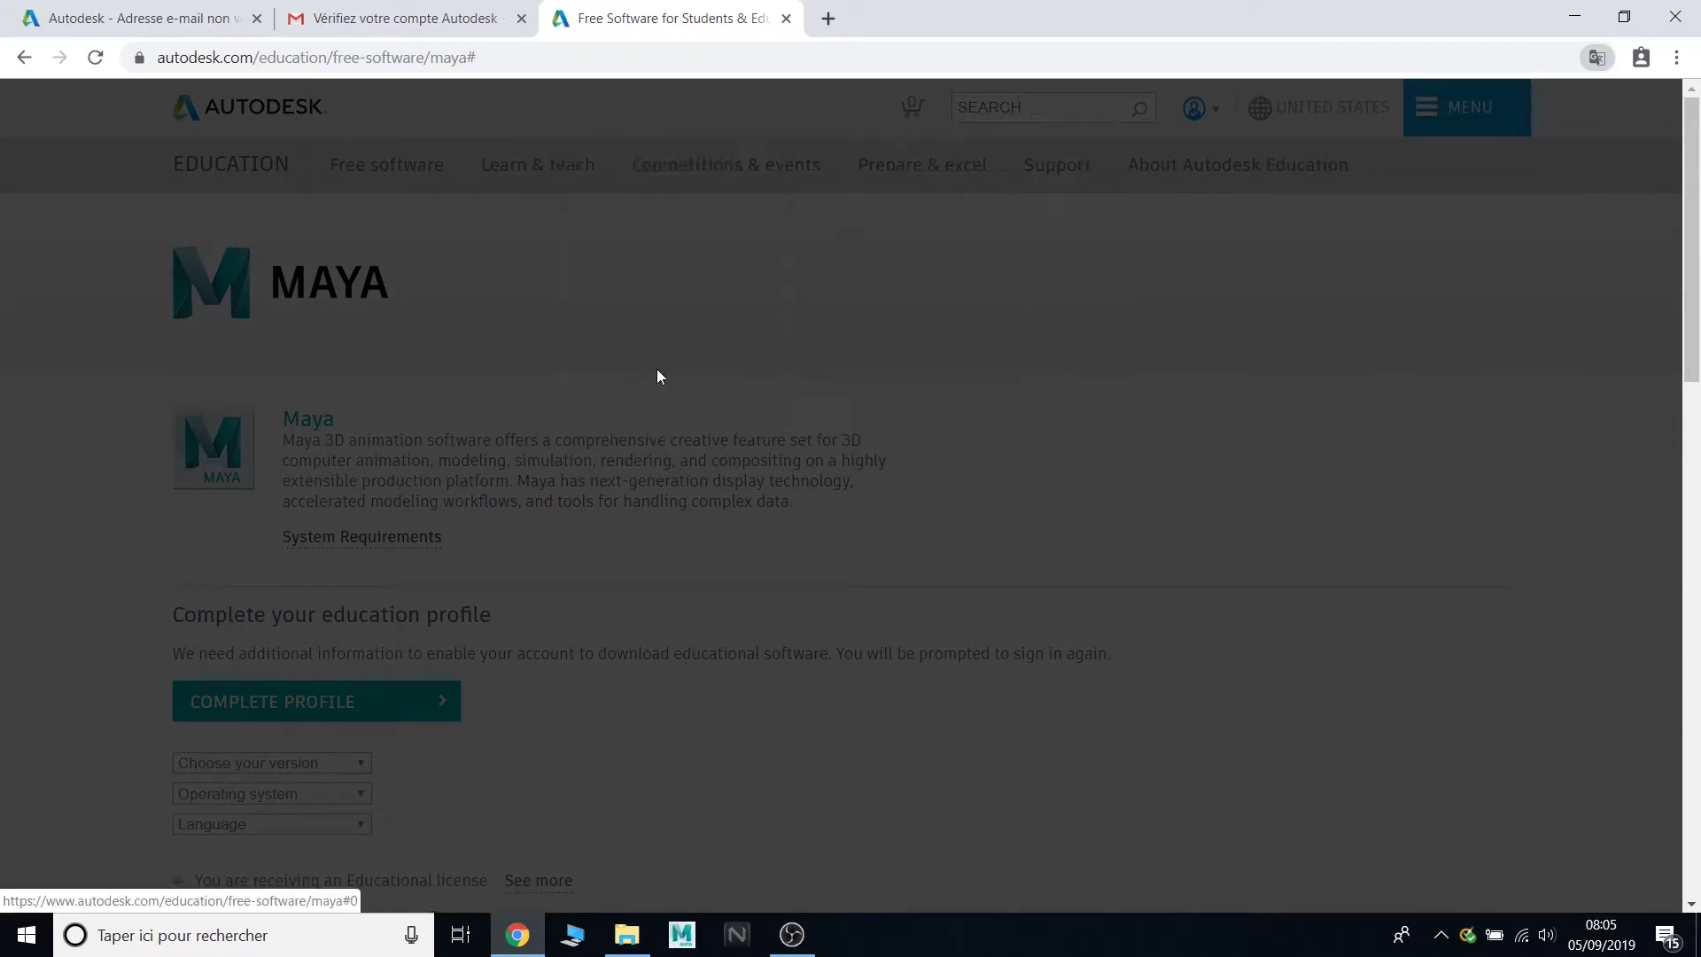
{"action": "scroll", "coordinate": [485, 328], "scroll_direction": "down", "scroll_amount": 3}
{"action": "left_click", "coordinate": [420, 482]}
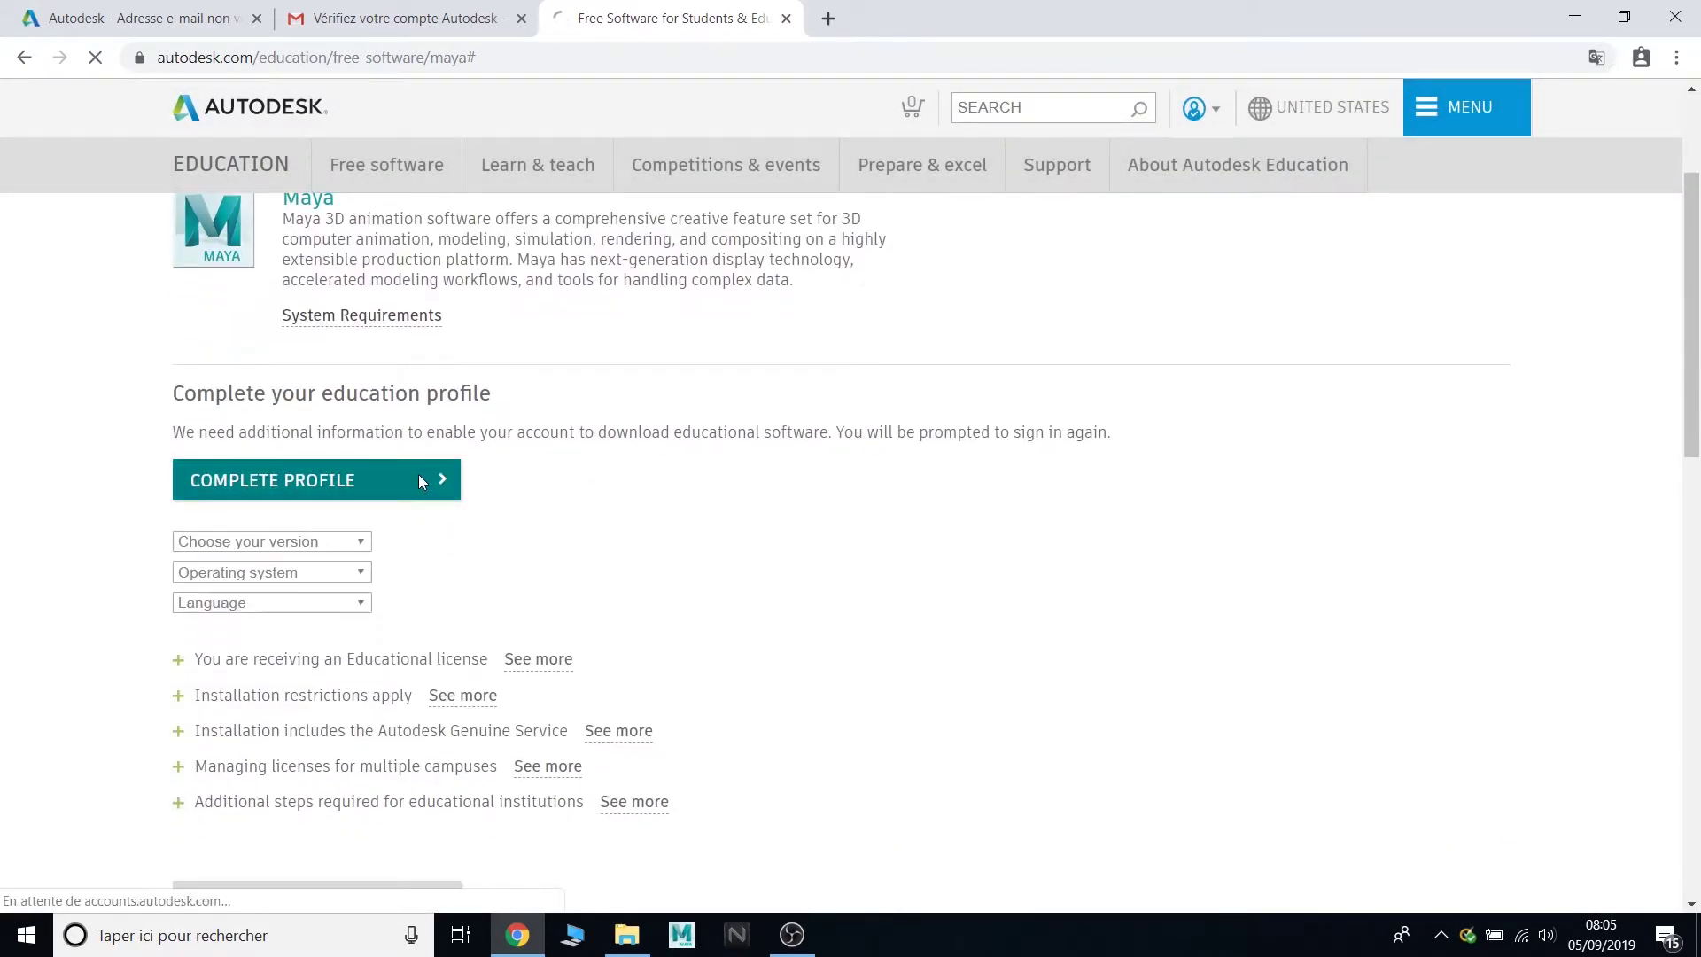
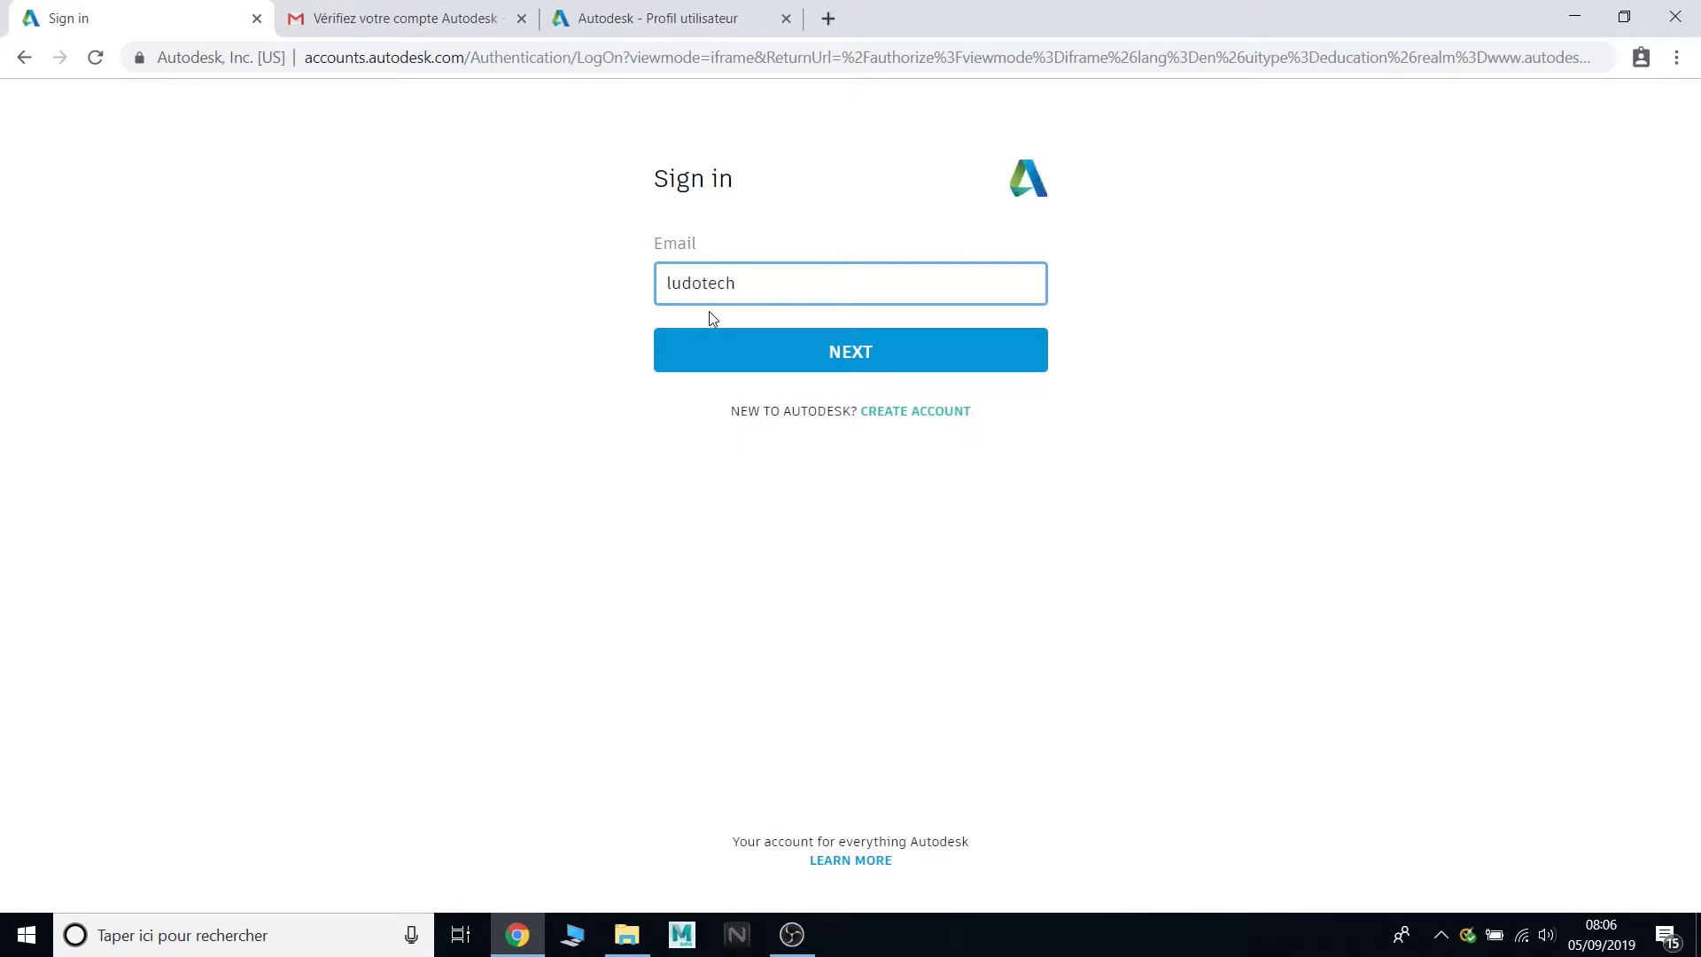
- Sign back in with the account e-mail and password
{"action": "key", "text": "Return"}
{"action": "type", "text": "•••••"}
{"action": "key", "text": "Return"}
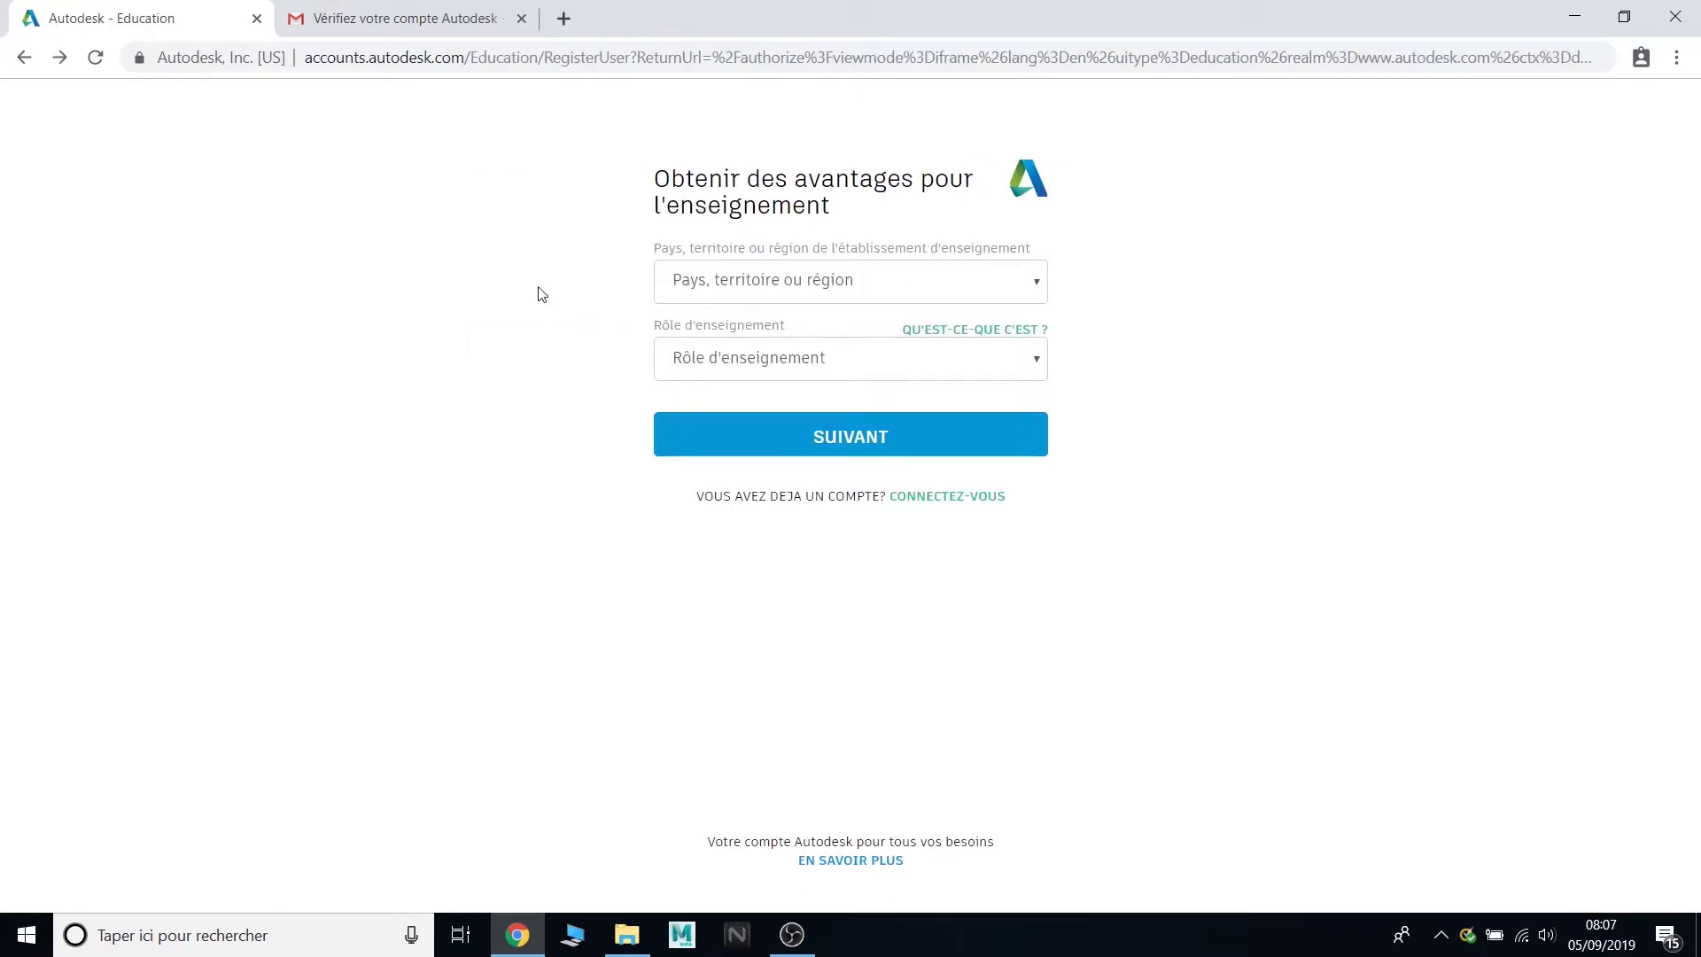
- Set country France, role Étudiant and the birth date, then continue
{"action": "left_click", "coordinate": [693, 285]}
{"action": "type", "text": "fr"}
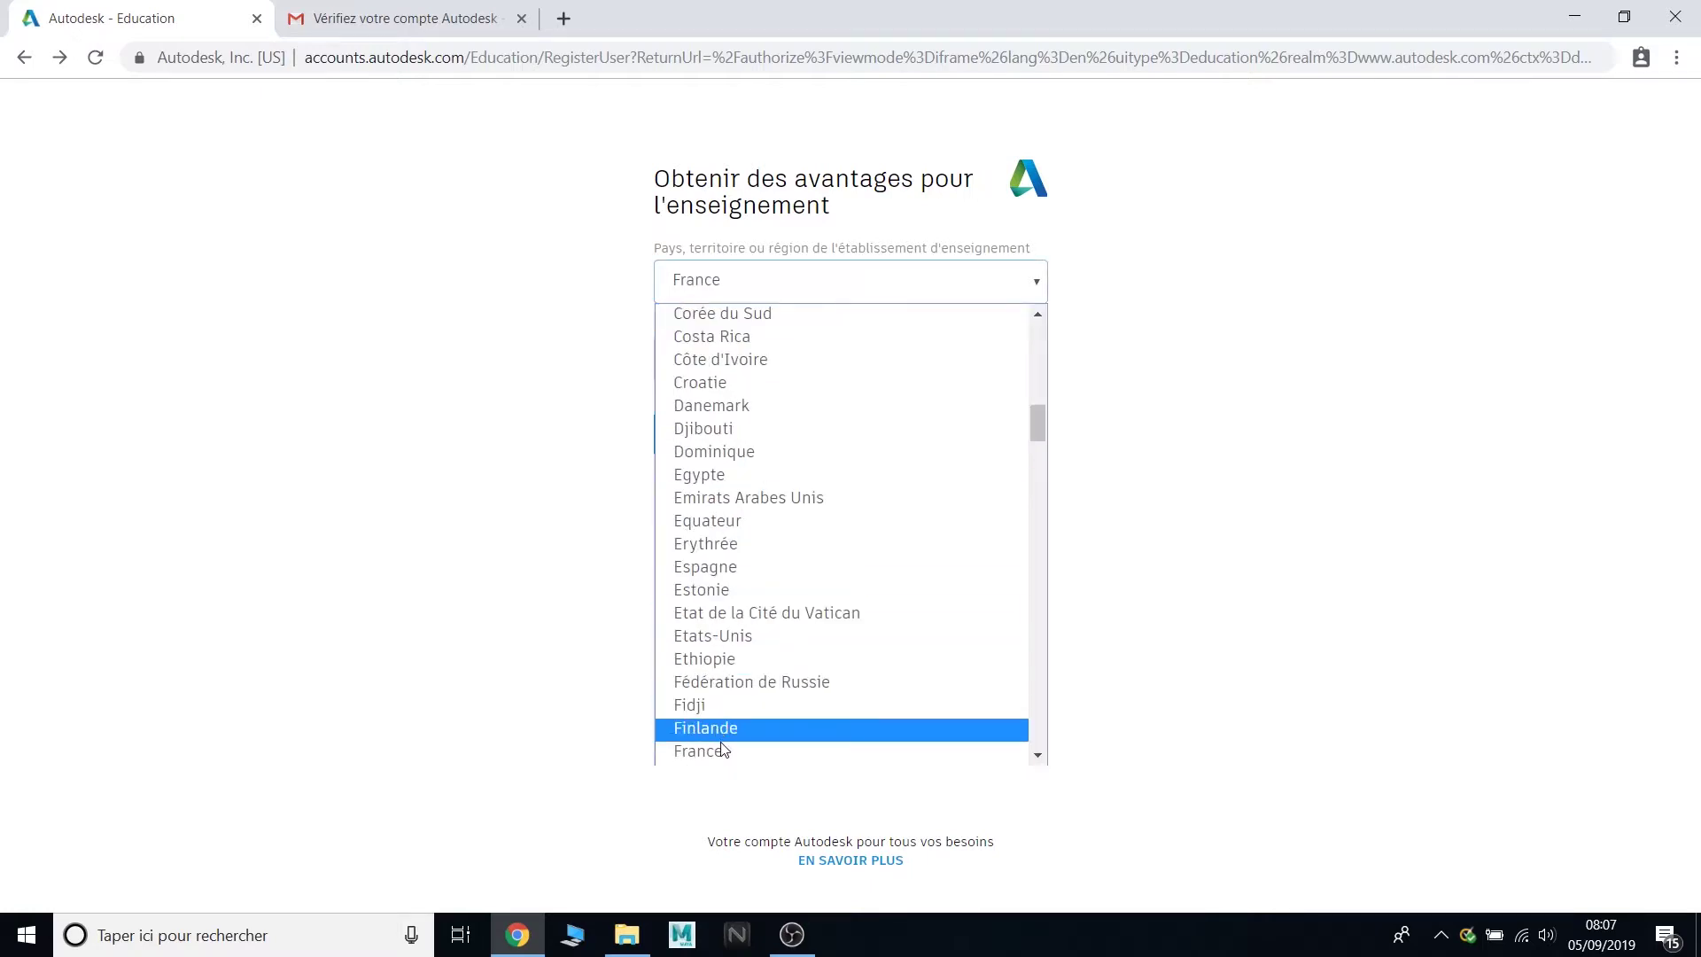
{"action": "left_click", "coordinate": [720, 750]}
{"action": "left_click", "coordinate": [753, 360]}
{"action": "left_click", "coordinate": [763, 409]}
{"action": "left_click", "coordinate": [740, 437]}
{"action": "left_click", "coordinate": [738, 584]}
{"action": "left_click", "coordinate": [873, 438]}
{"action": "left_click", "coordinate": [860, 722]}
{"action": "left_click", "coordinate": [988, 438]}
{"action": "scroll", "coordinate": [1002, 596], "scroll_direction": "down", "scroll_amount": 5}
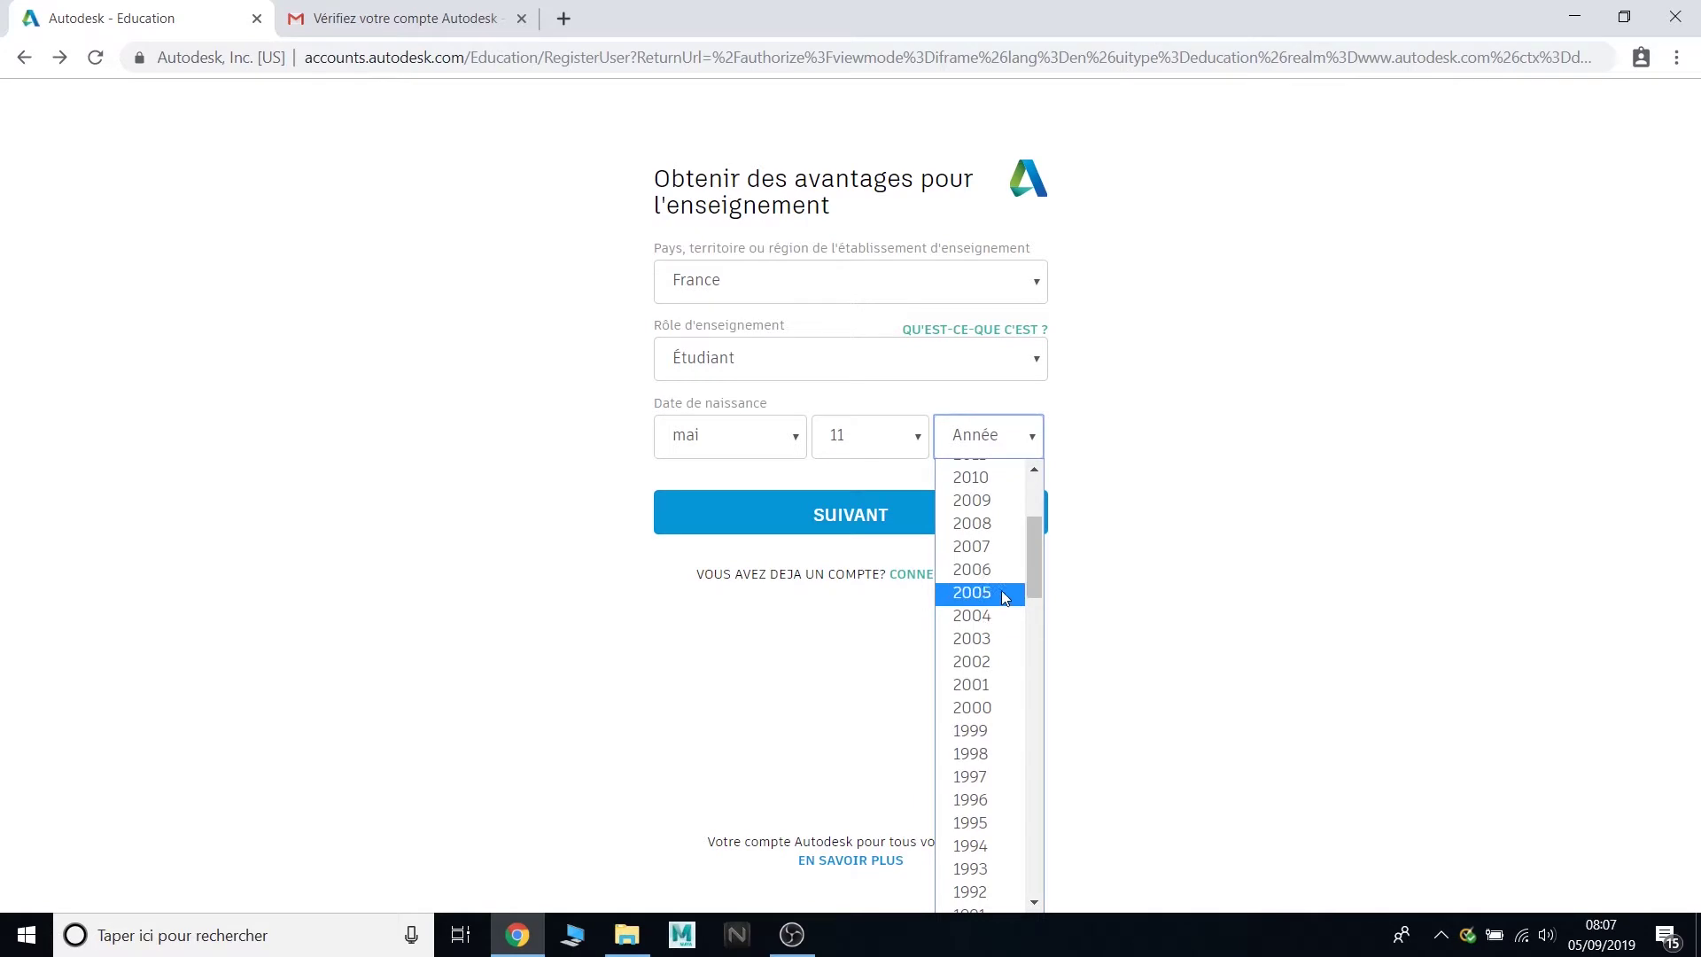
{"action": "left_click", "coordinate": [993, 718]}
{"action": "left_click", "coordinate": [935, 533]}
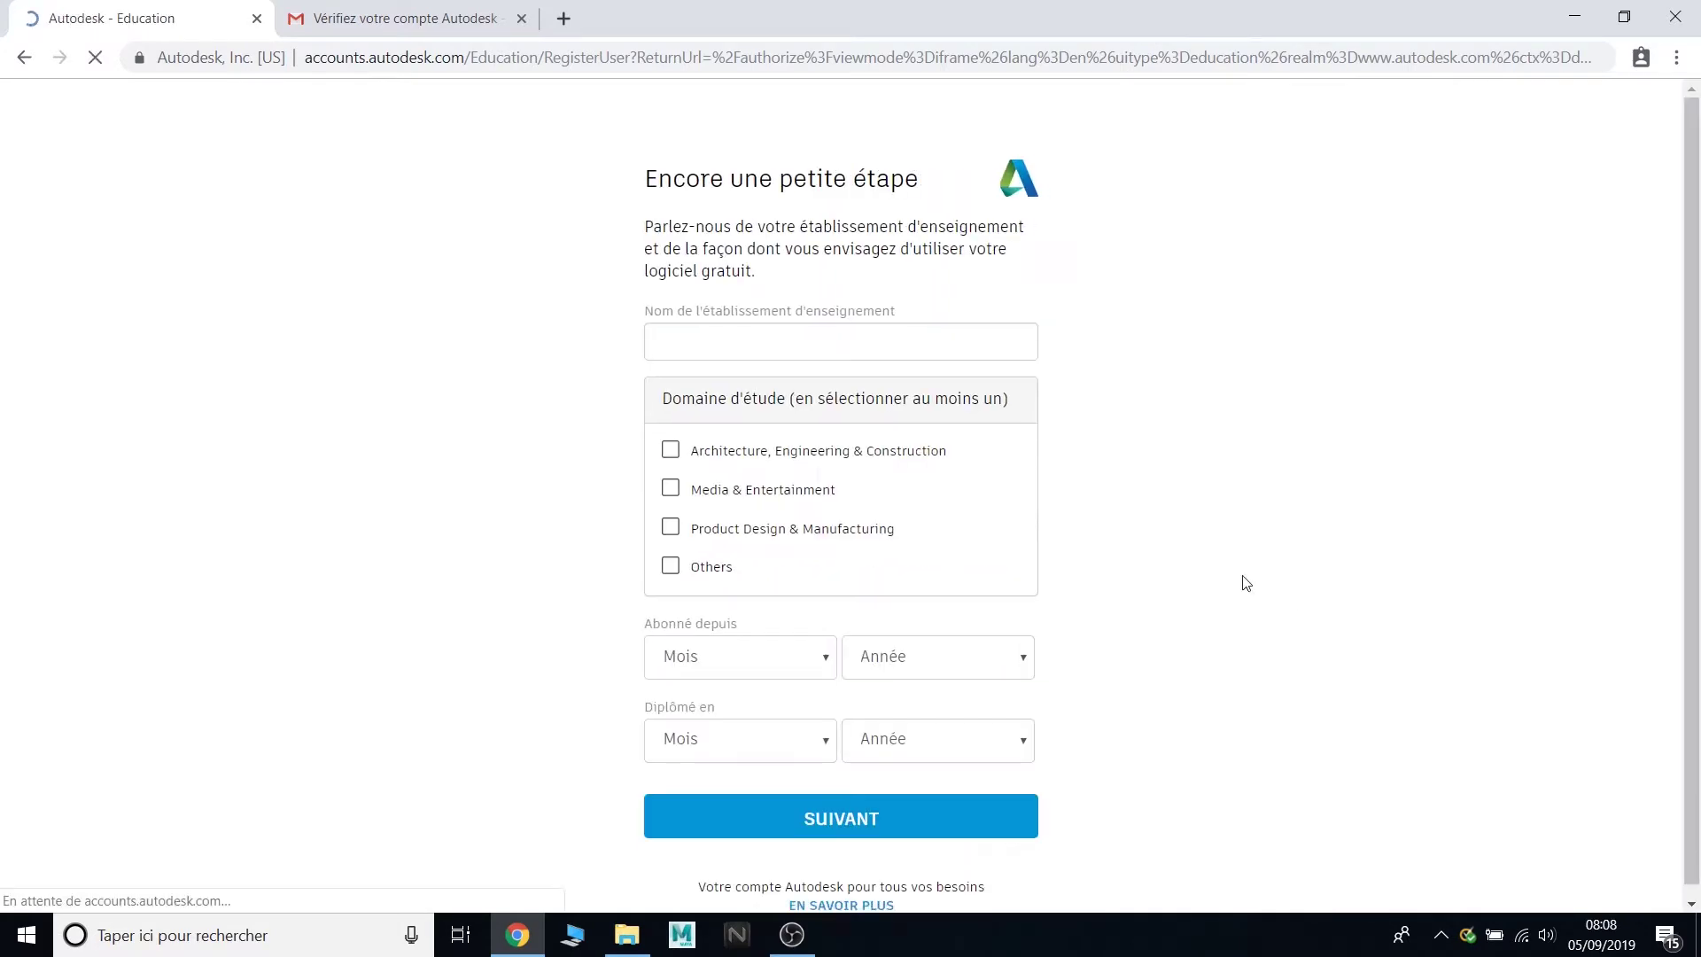
- Add a new school named 'test' as École privée with state France
{"action": "type", "text": "test"}
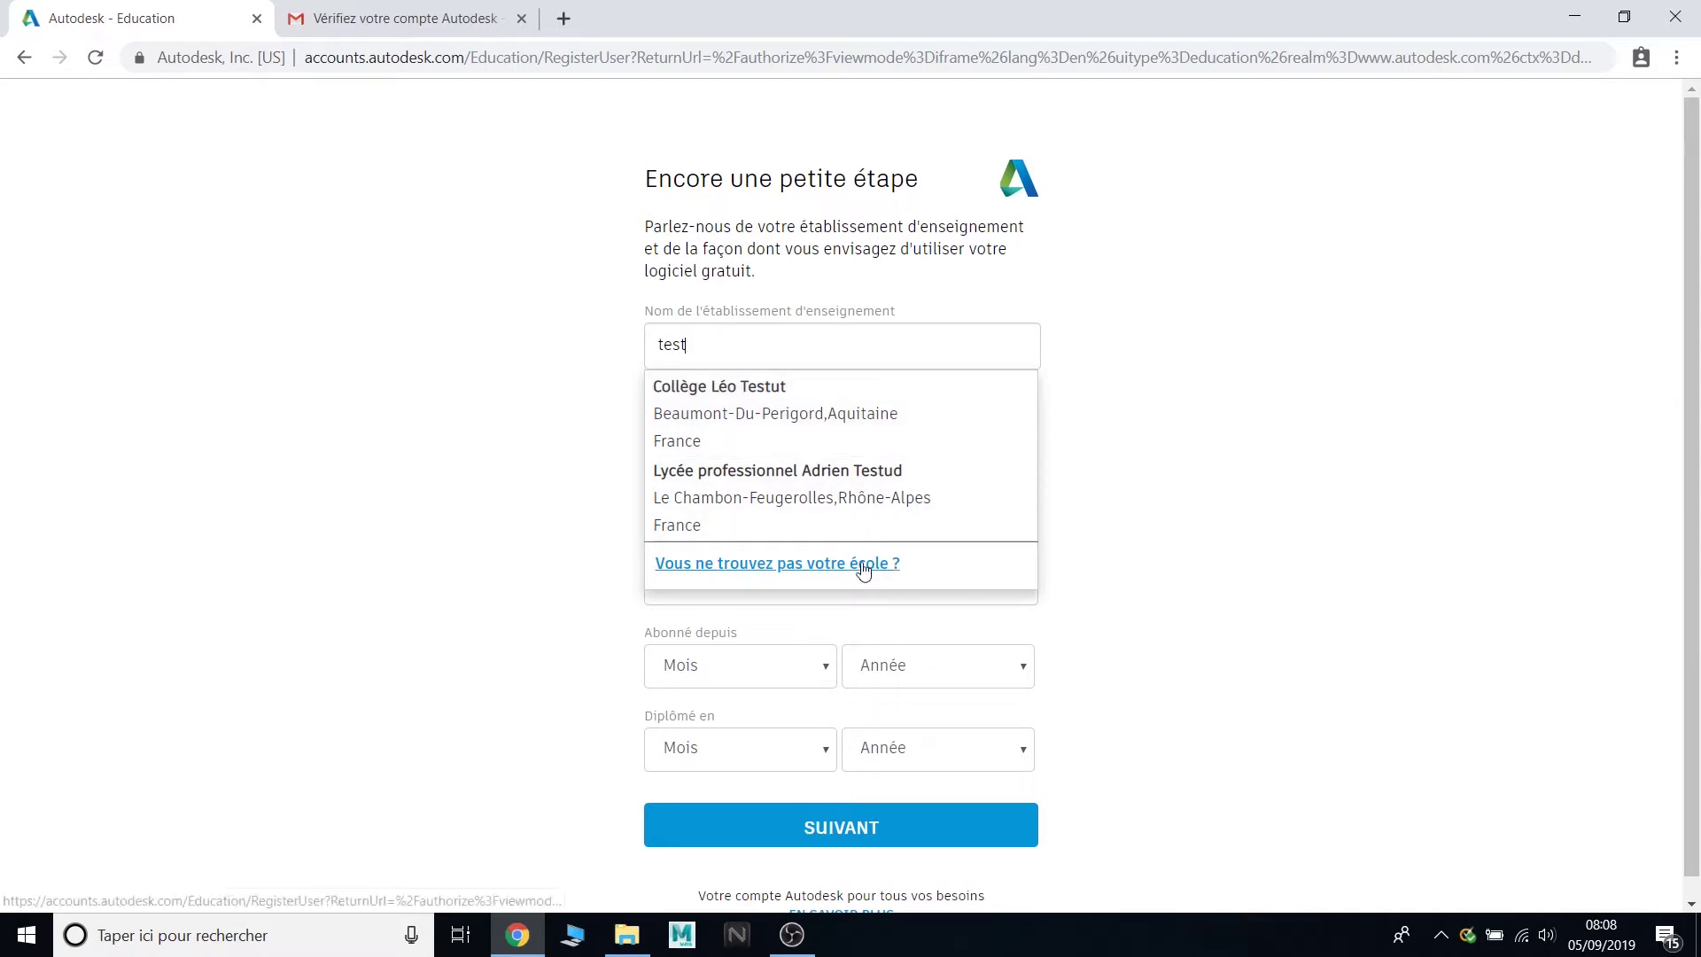
{"action": "left_click", "coordinate": [862, 565]}
{"action": "left_click", "coordinate": [863, 296]}
{"action": "type", "text": "test"}
{"action": "left_click", "coordinate": [886, 379]}
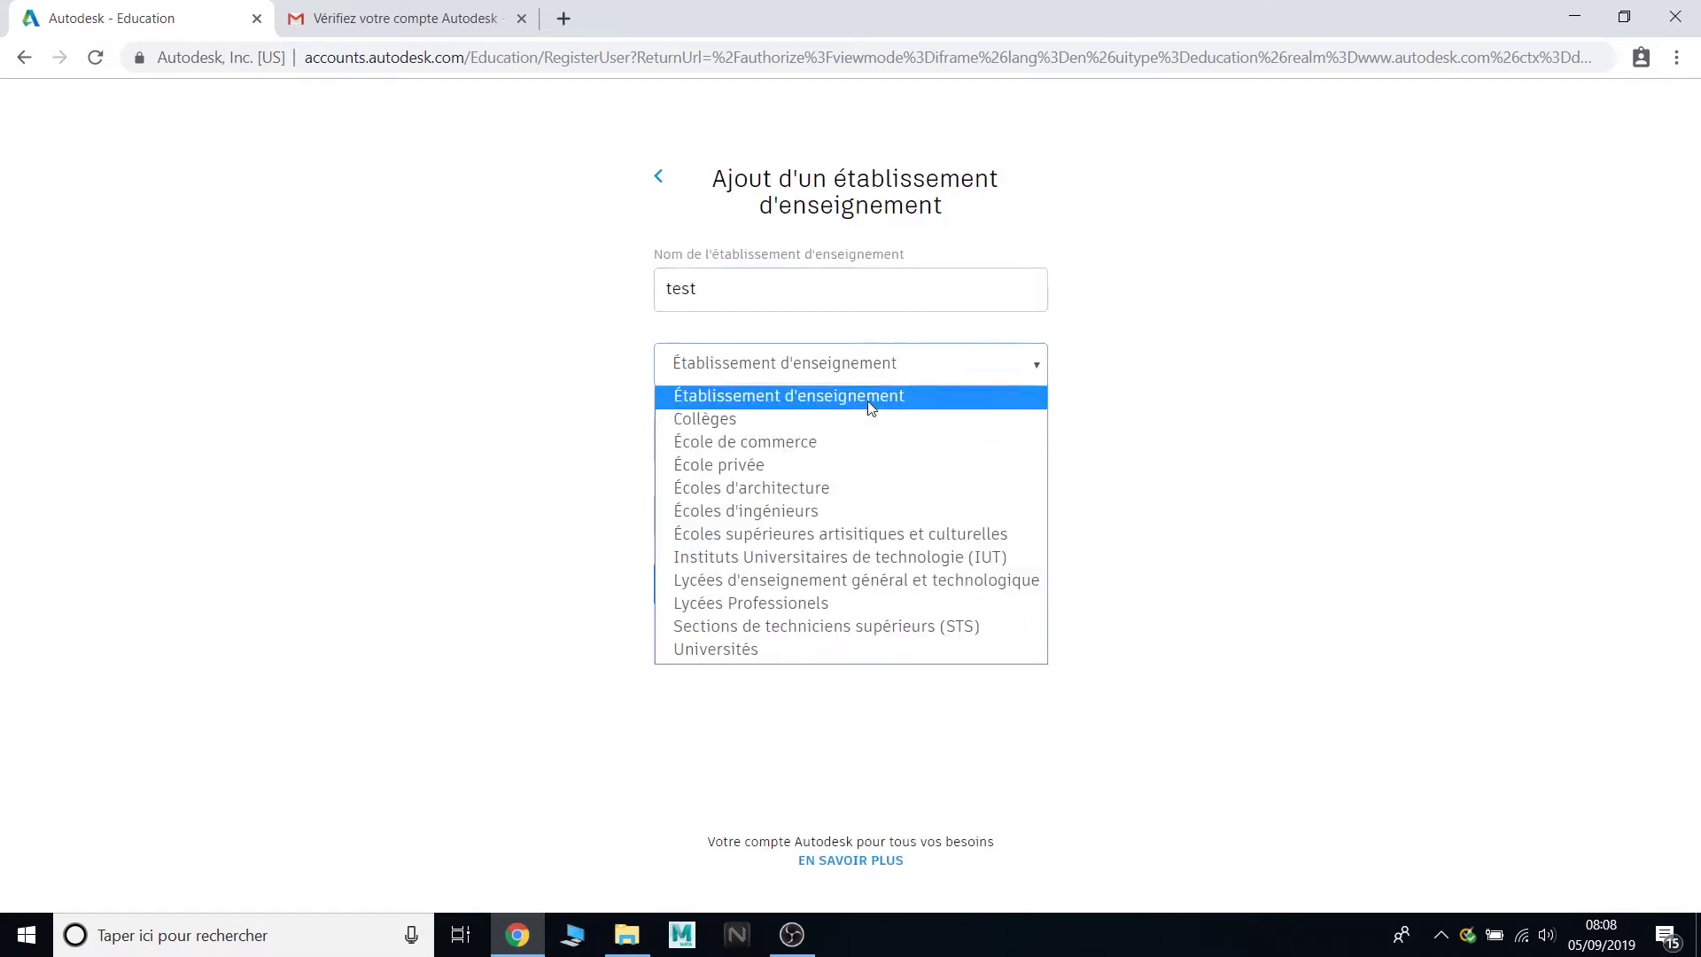
{"action": "left_click", "coordinate": [726, 463]}
{"action": "left_click", "coordinate": [747, 439]}
{"action": "left_click", "coordinate": [902, 441]}
{"action": "type", "text": "France"}
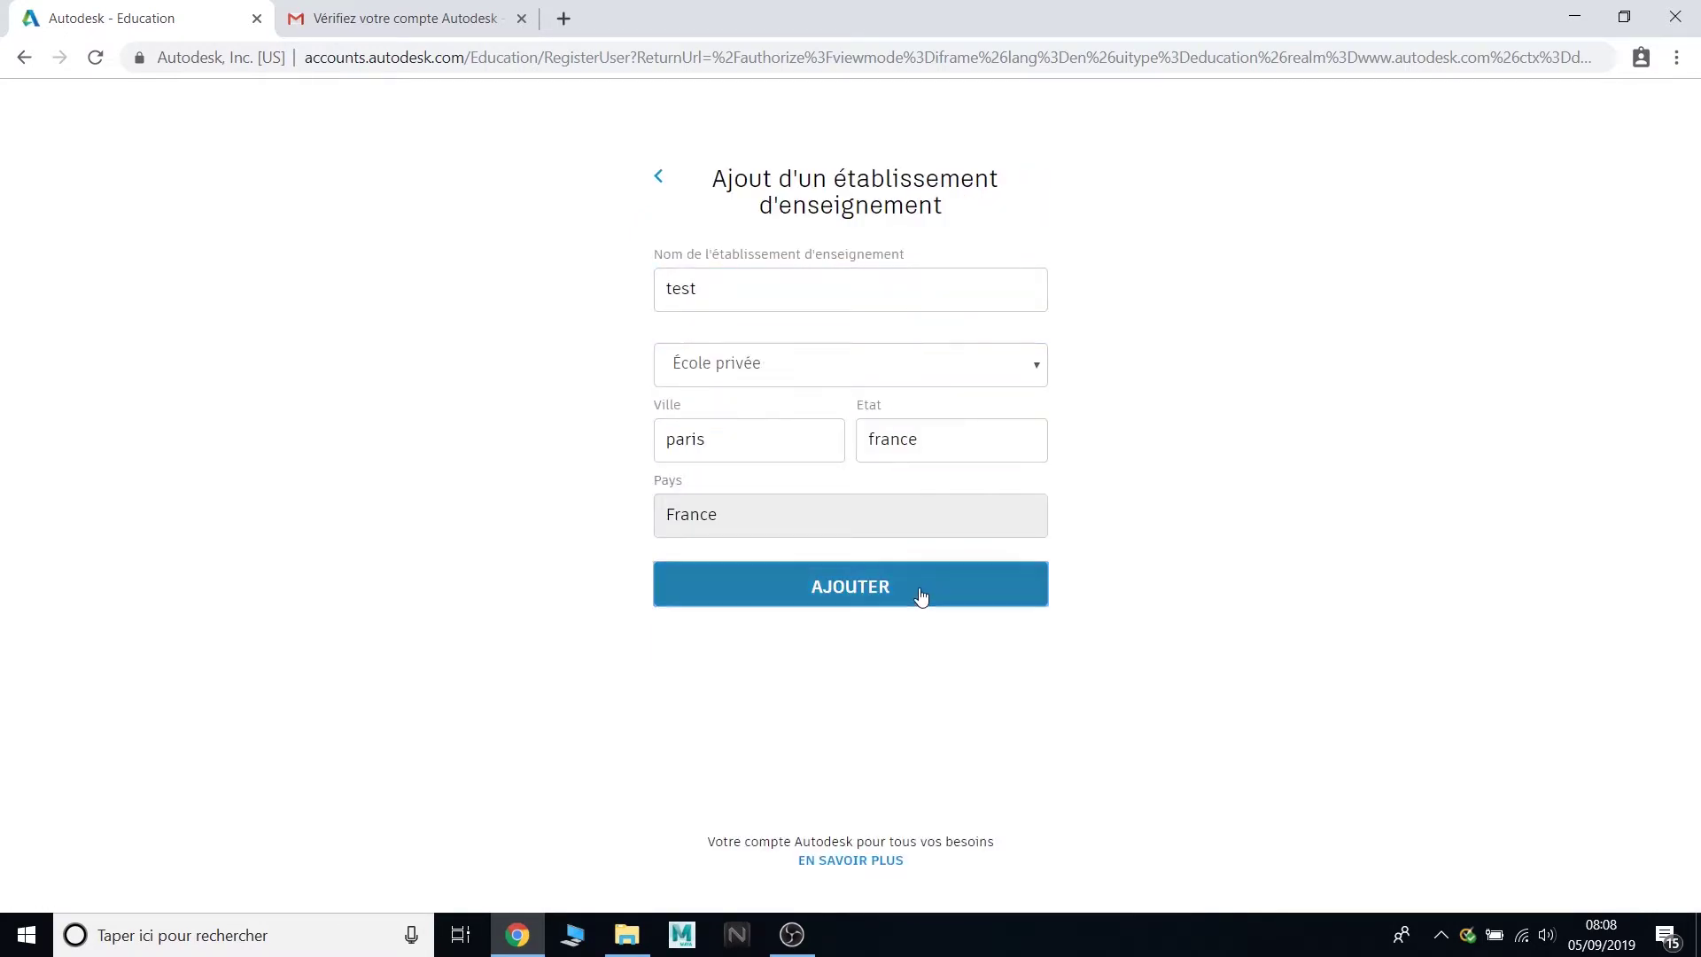
{"action": "left_click", "coordinate": [915, 596]}
- Mark field of study Others, enrolled since septembre 2019, graduating in décembre, and submit
{"action": "left_click", "coordinate": [671, 553]}
{"action": "left_click", "coordinate": [741, 644]}
{"action": "left_click", "coordinate": [704, 539]}
{"action": "left_click", "coordinate": [938, 645]}
{"action": "left_click", "coordinate": [886, 700]}
{"action": "left_click", "coordinate": [741, 726]}
{"action": "left_click", "coordinate": [731, 692]}
{"action": "left_click", "coordinate": [938, 726]}
{"action": "left_click", "coordinate": [951, 690]}
{"action": "left_click", "coordinate": [940, 803]}
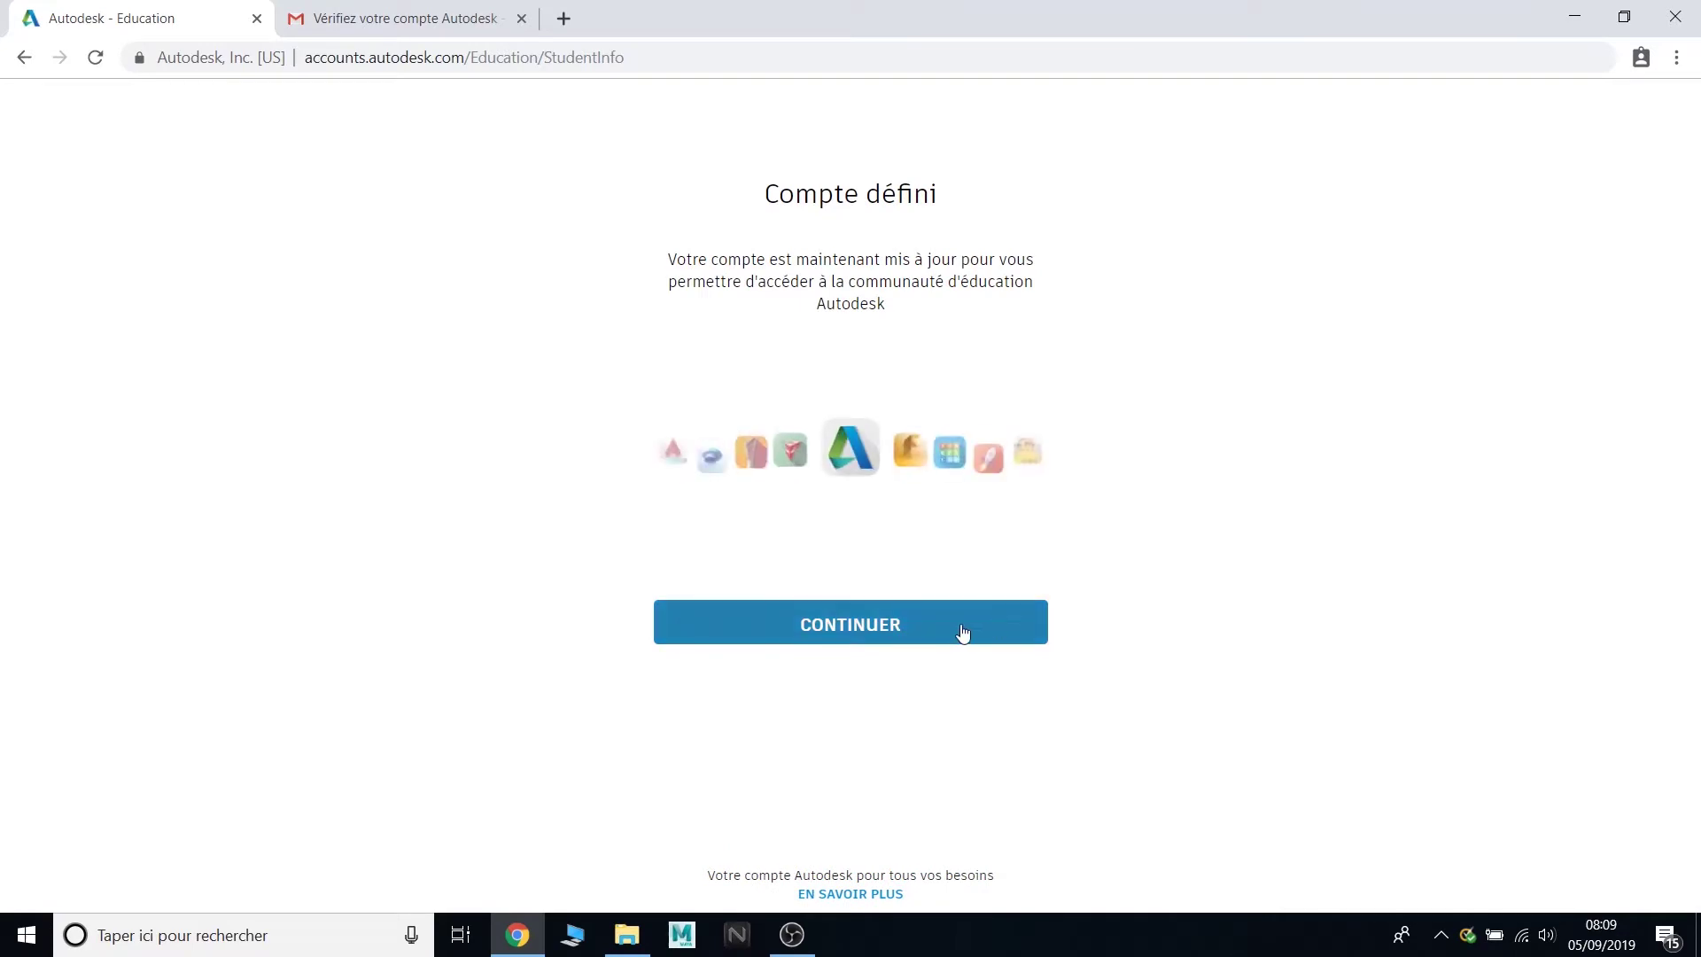
- Continue to the Maya download form and choose version Maya 2018 for Windows 64-bit
{"action": "left_click", "coordinate": [916, 637]}
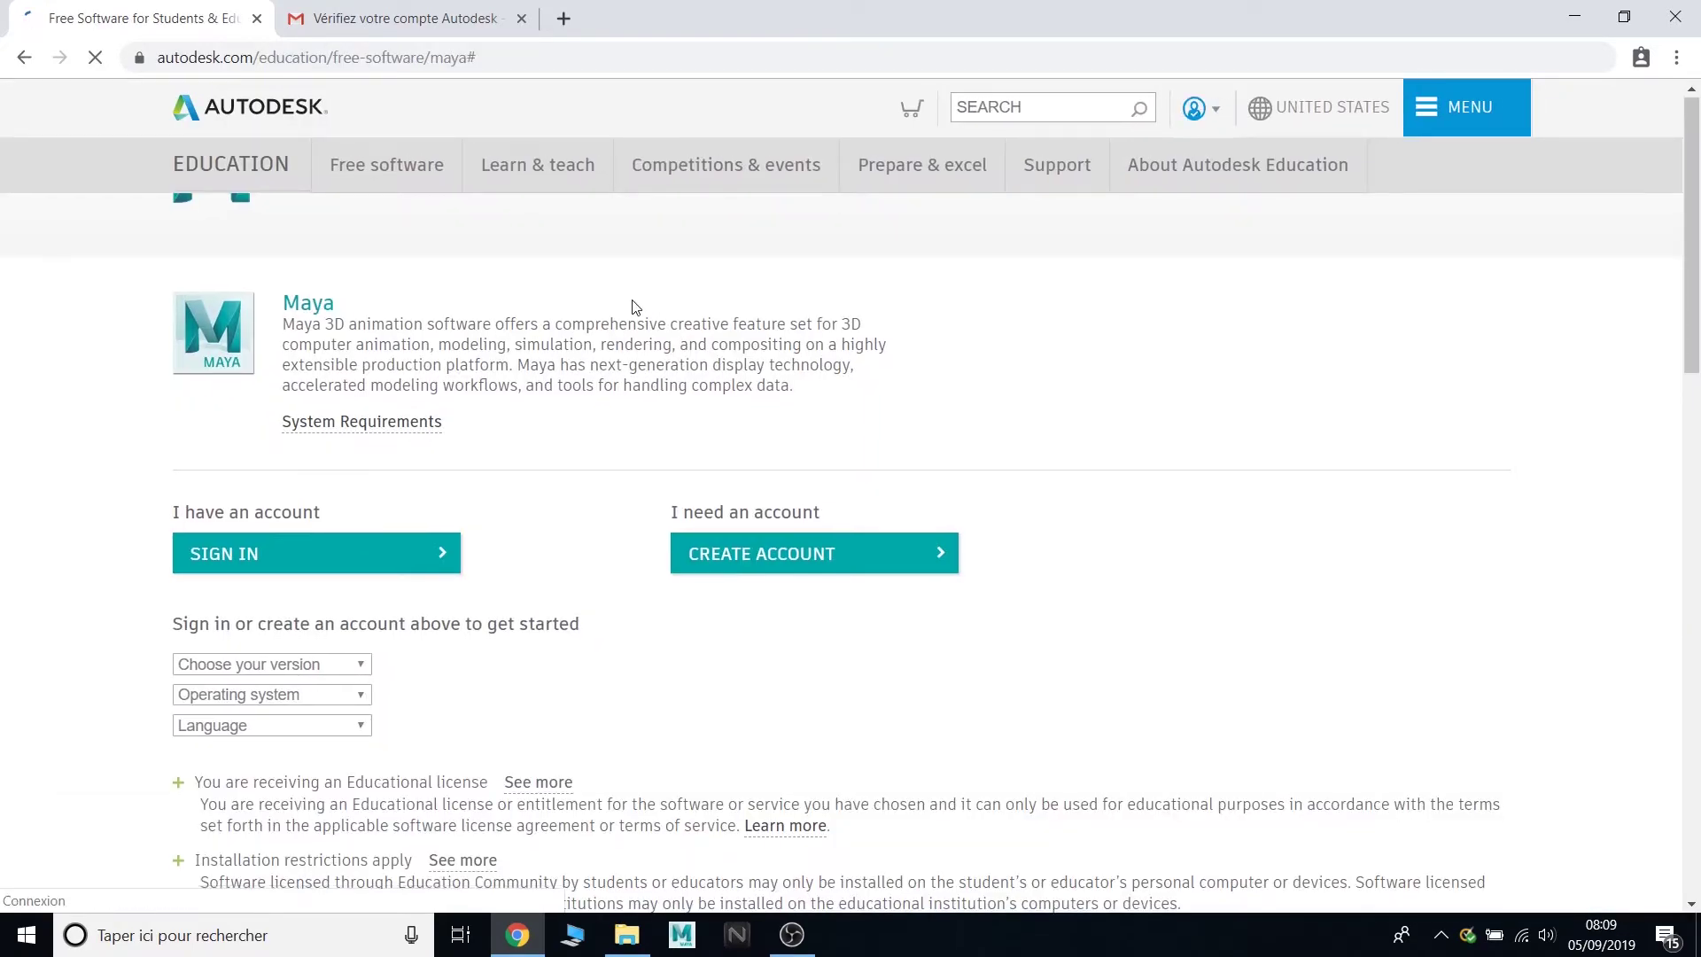
{"action": "scroll", "coordinate": [401, 404], "scroll_direction": "down", "scroll_amount": 1}
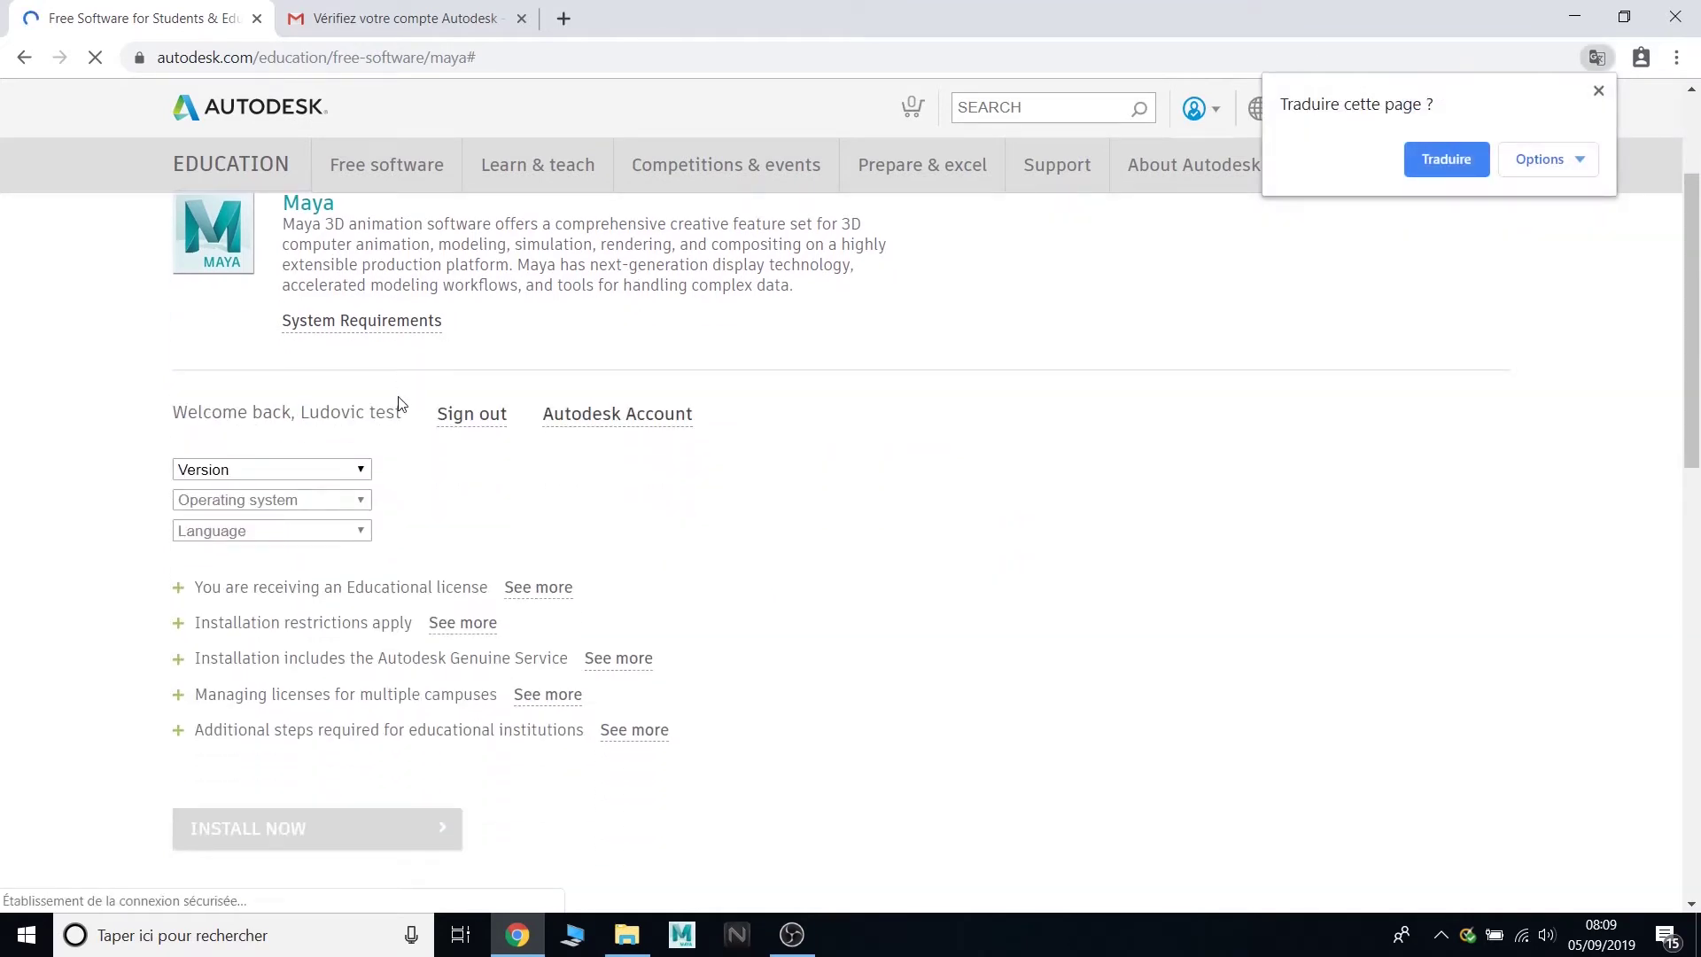
{"action": "left_click", "coordinate": [346, 478]}
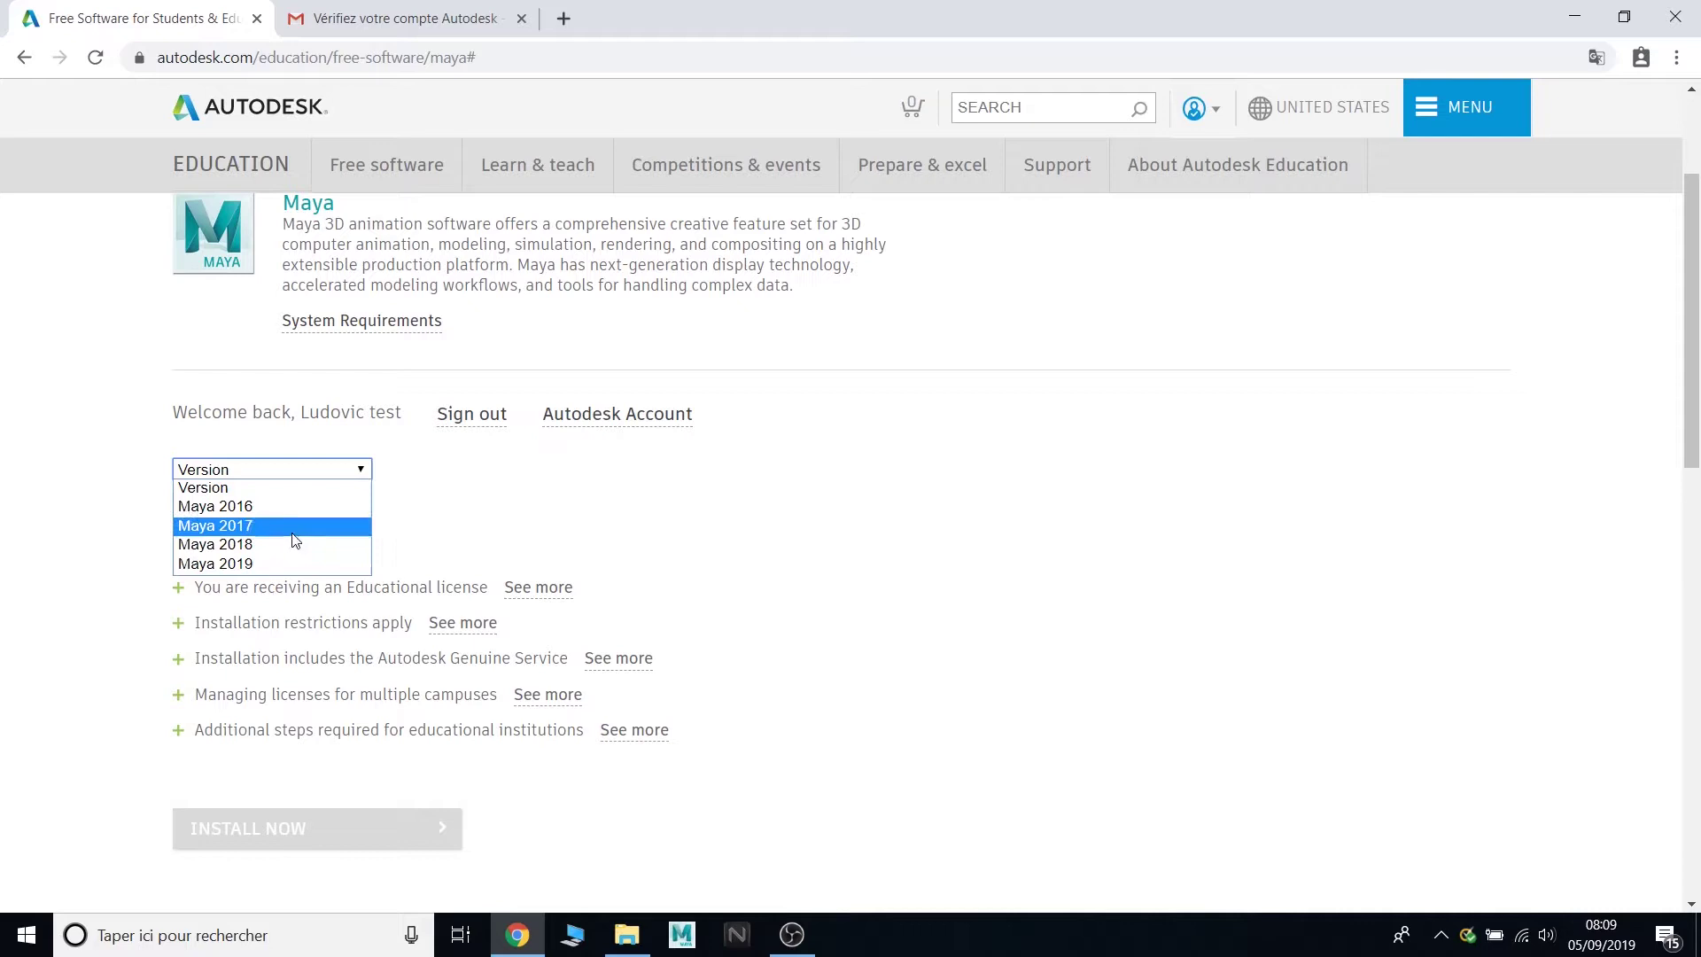
{"action": "left_click", "coordinate": [246, 548]}
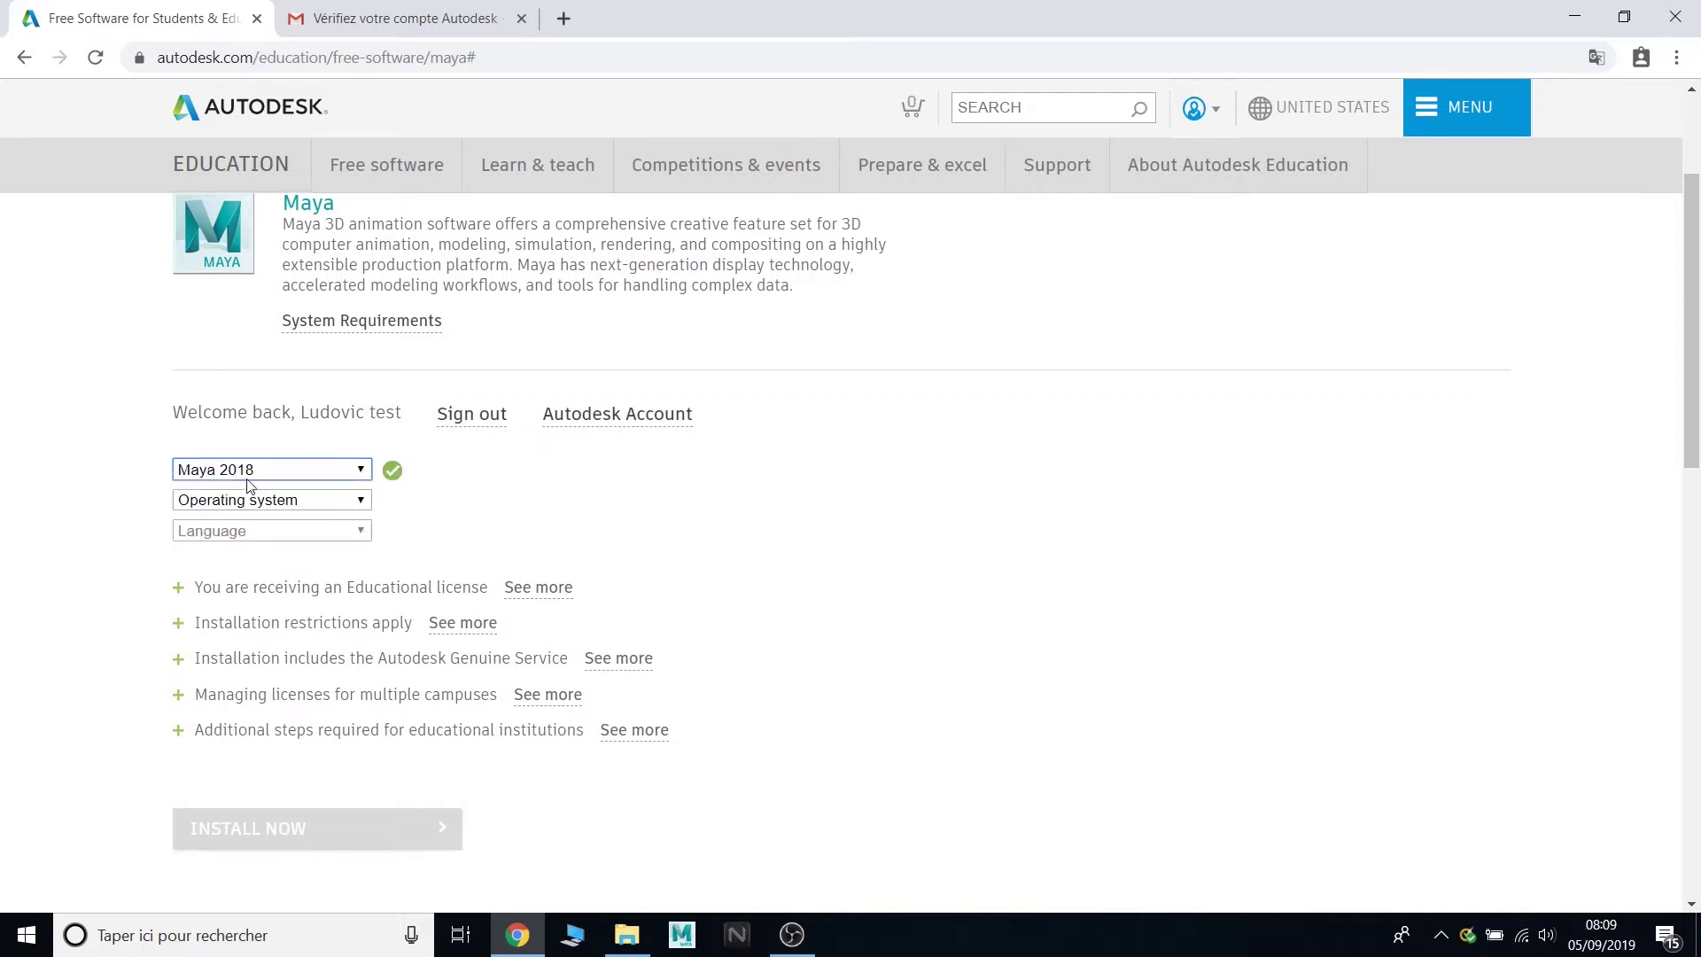
{"action": "left_click", "coordinate": [286, 502]}
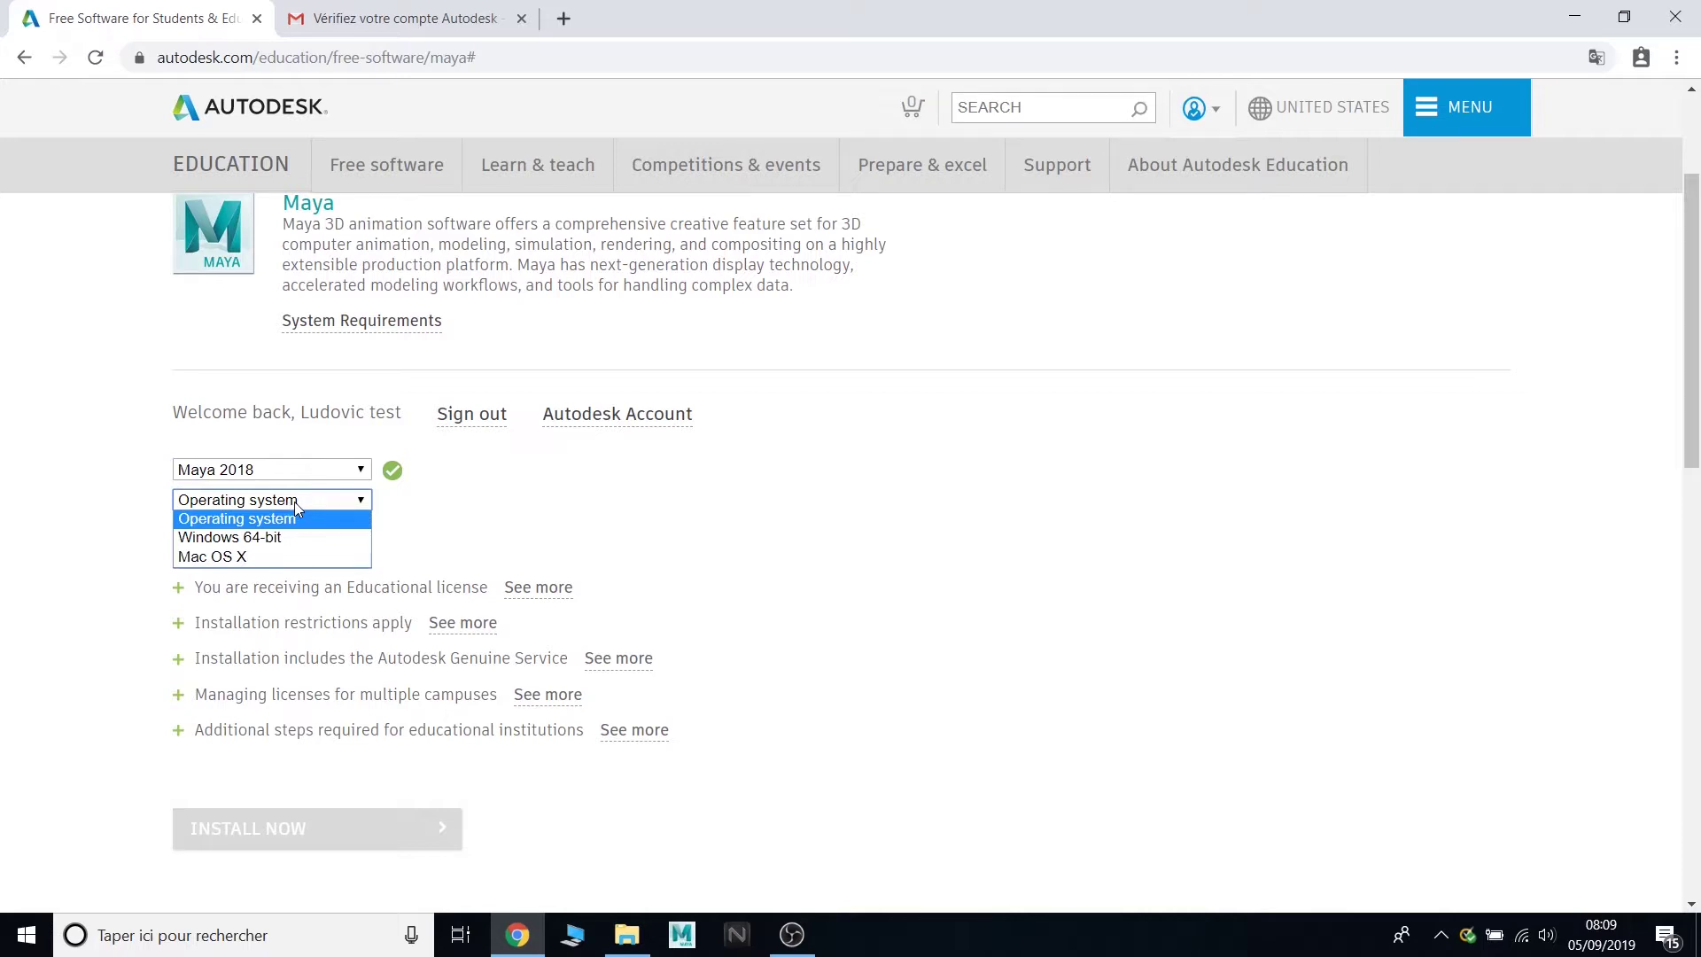
{"action": "left_click", "coordinate": [304, 537]}
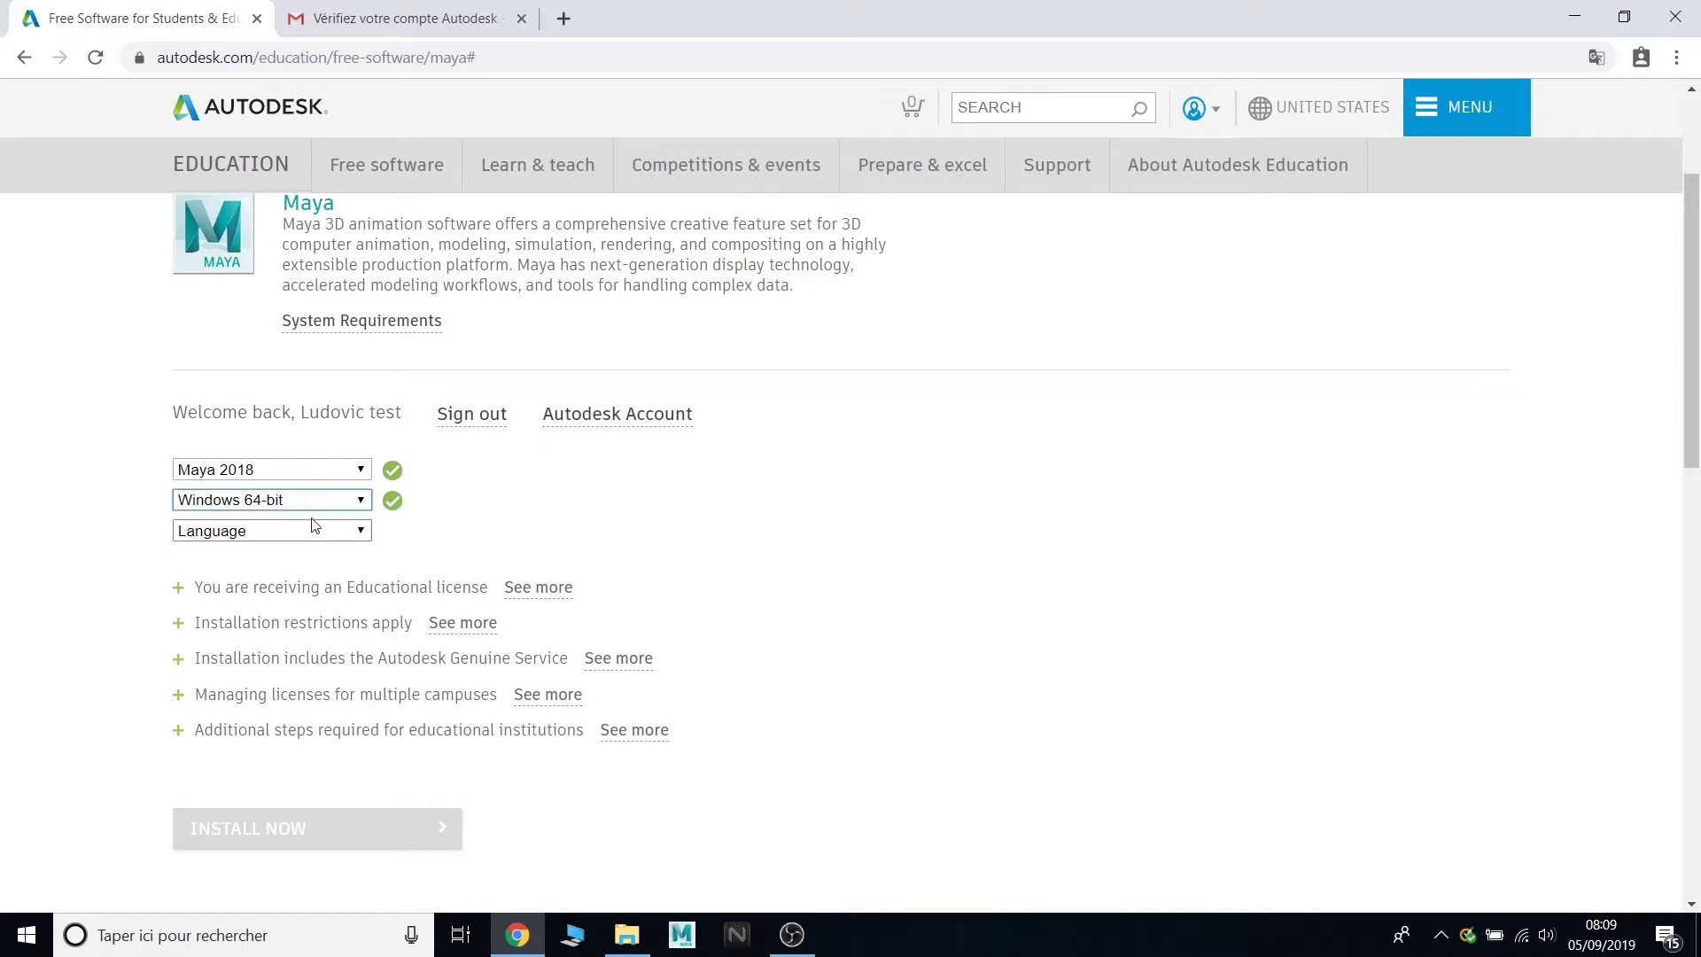
{"action": "left_click", "coordinate": [362, 532]}
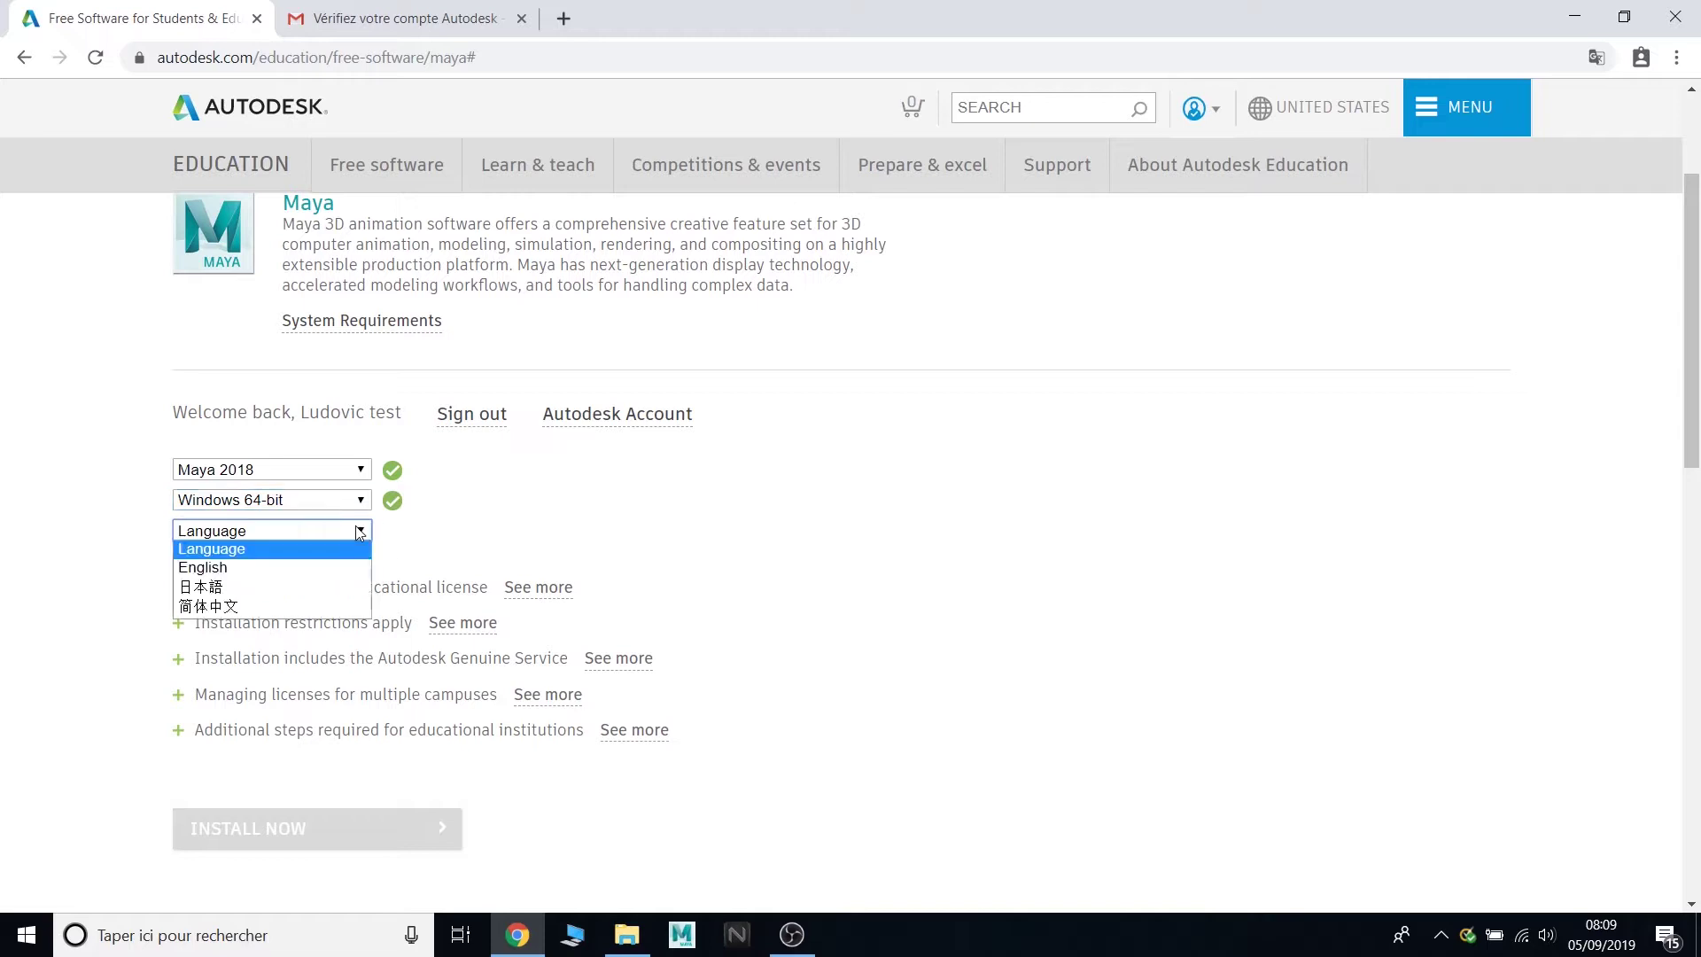
- Choose English as the download language for Maya 2018 Windows 64-bit
{"action": "left_click", "coordinate": [335, 572]}
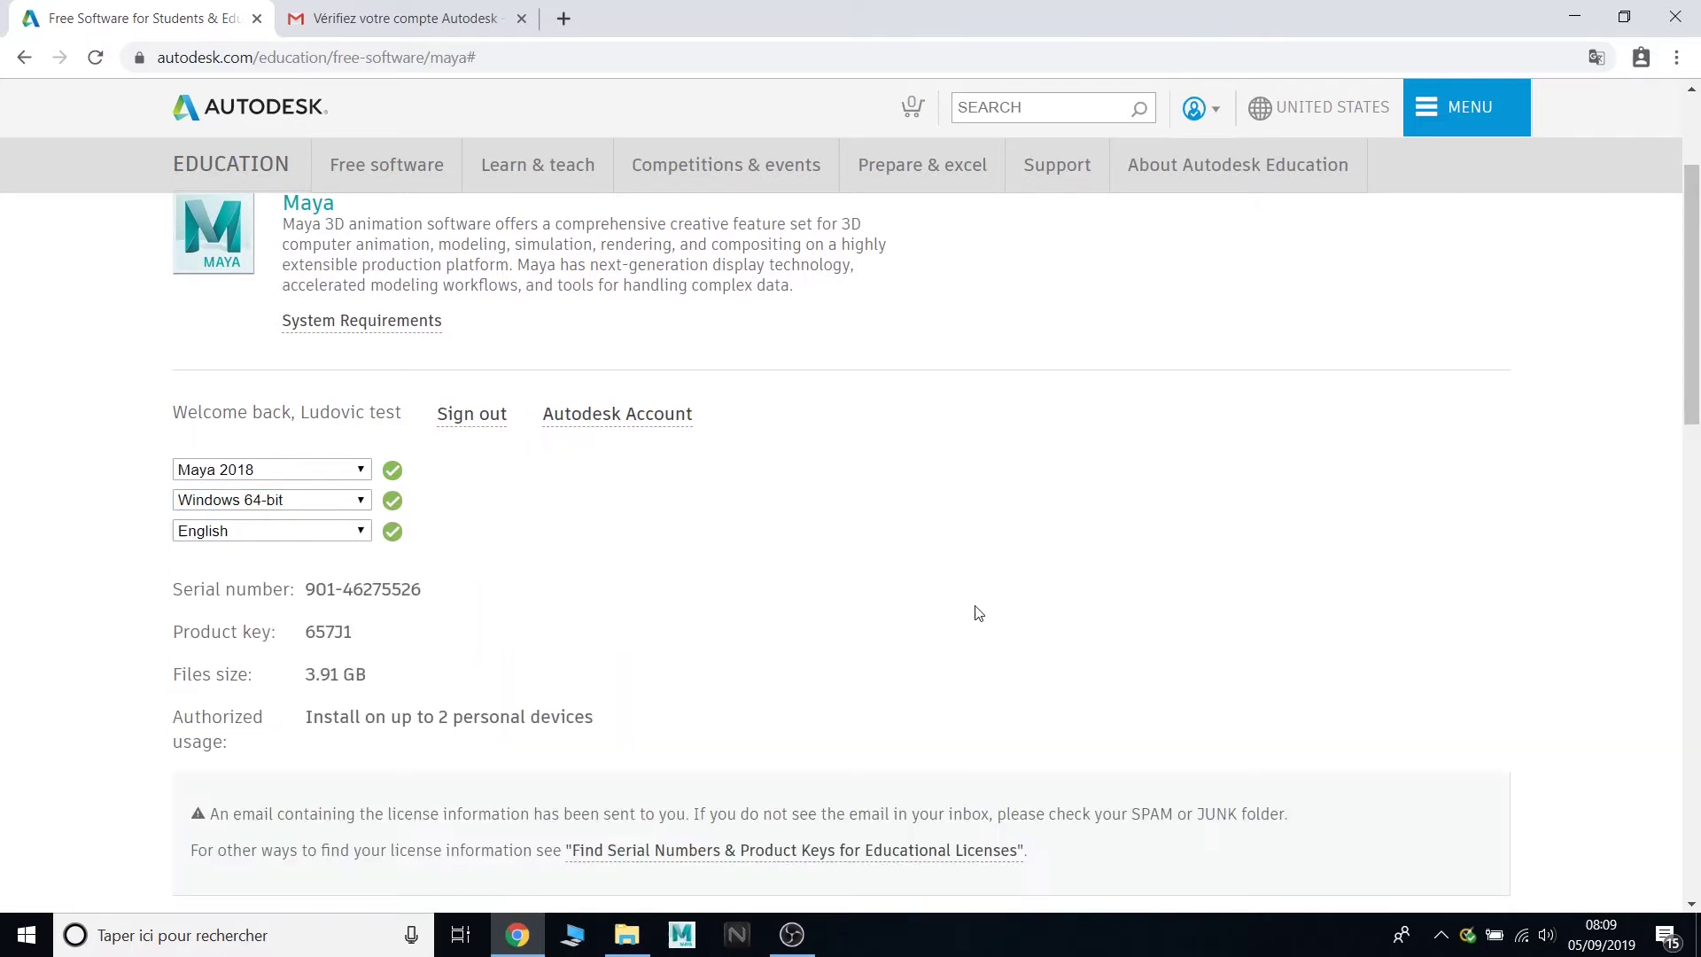
{"action": "scroll", "coordinate": [992, 630], "scroll_direction": "down", "scroll_amount": 3}
{"action": "scroll", "coordinate": [900, 609], "scroll_direction": "down", "scroll_amount": 2}
{"action": "scroll", "coordinate": [901, 610], "scroll_direction": "up", "scroll_amount": 5}
{"action": "scroll", "coordinate": [899, 612], "scroll_direction": "down", "scroll_amount": 3}
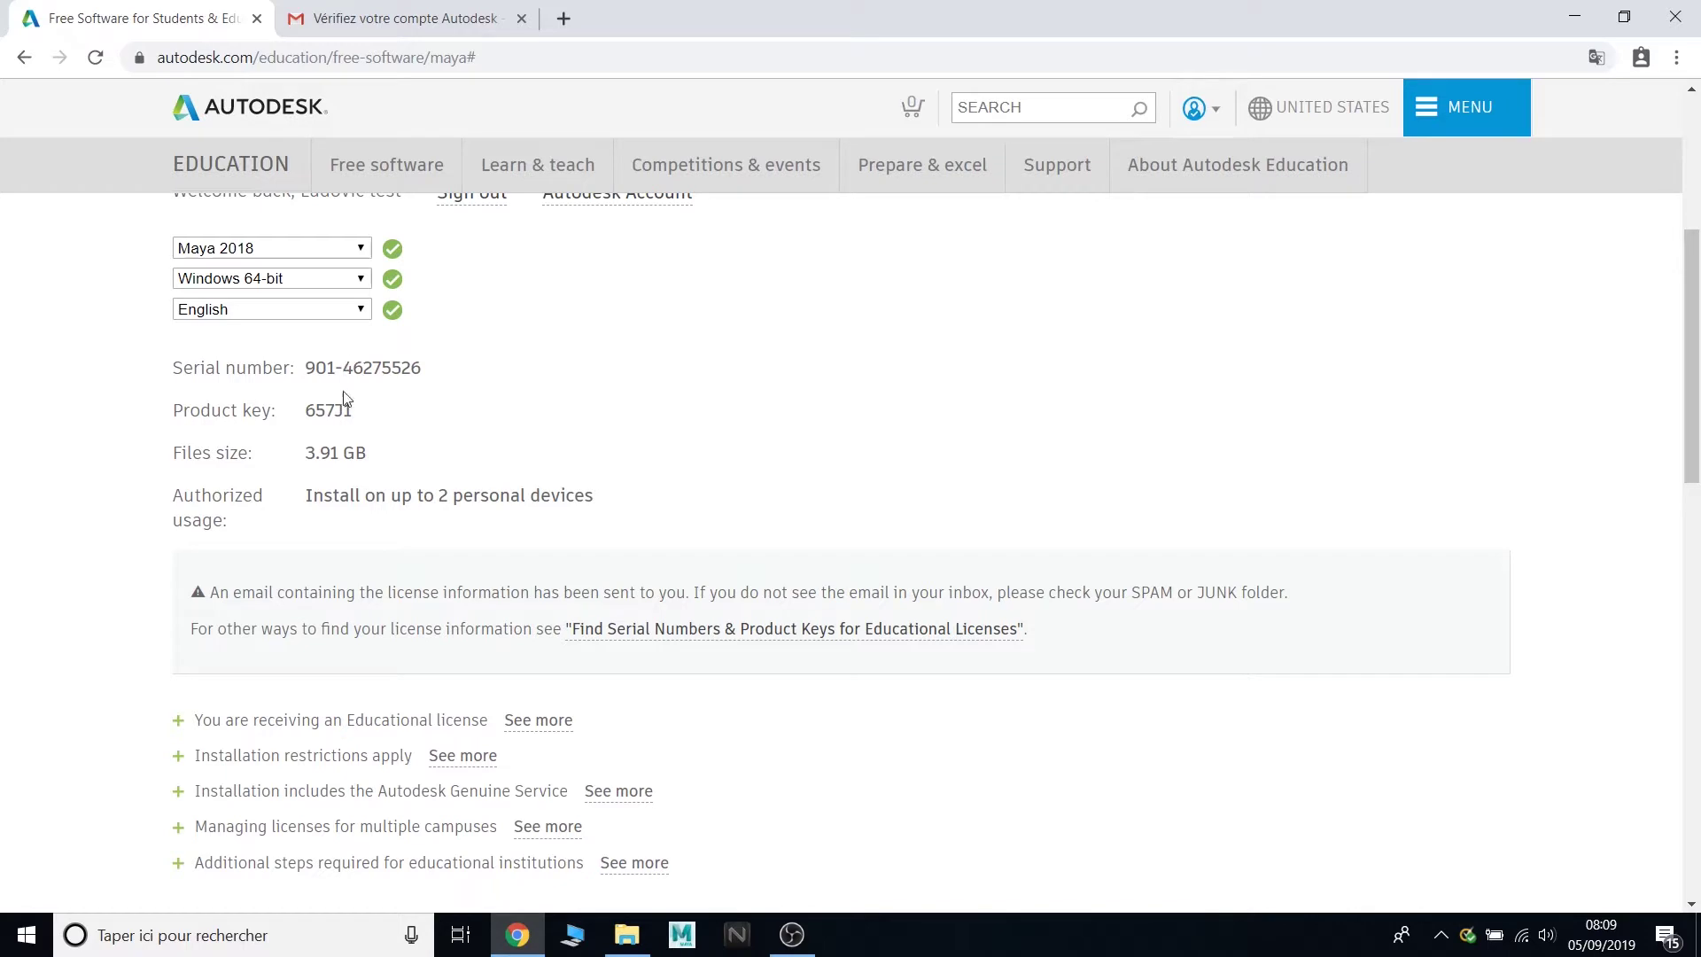
{"action": "scroll", "coordinate": [569, 418], "scroll_direction": "up", "scroll_amount": 4}
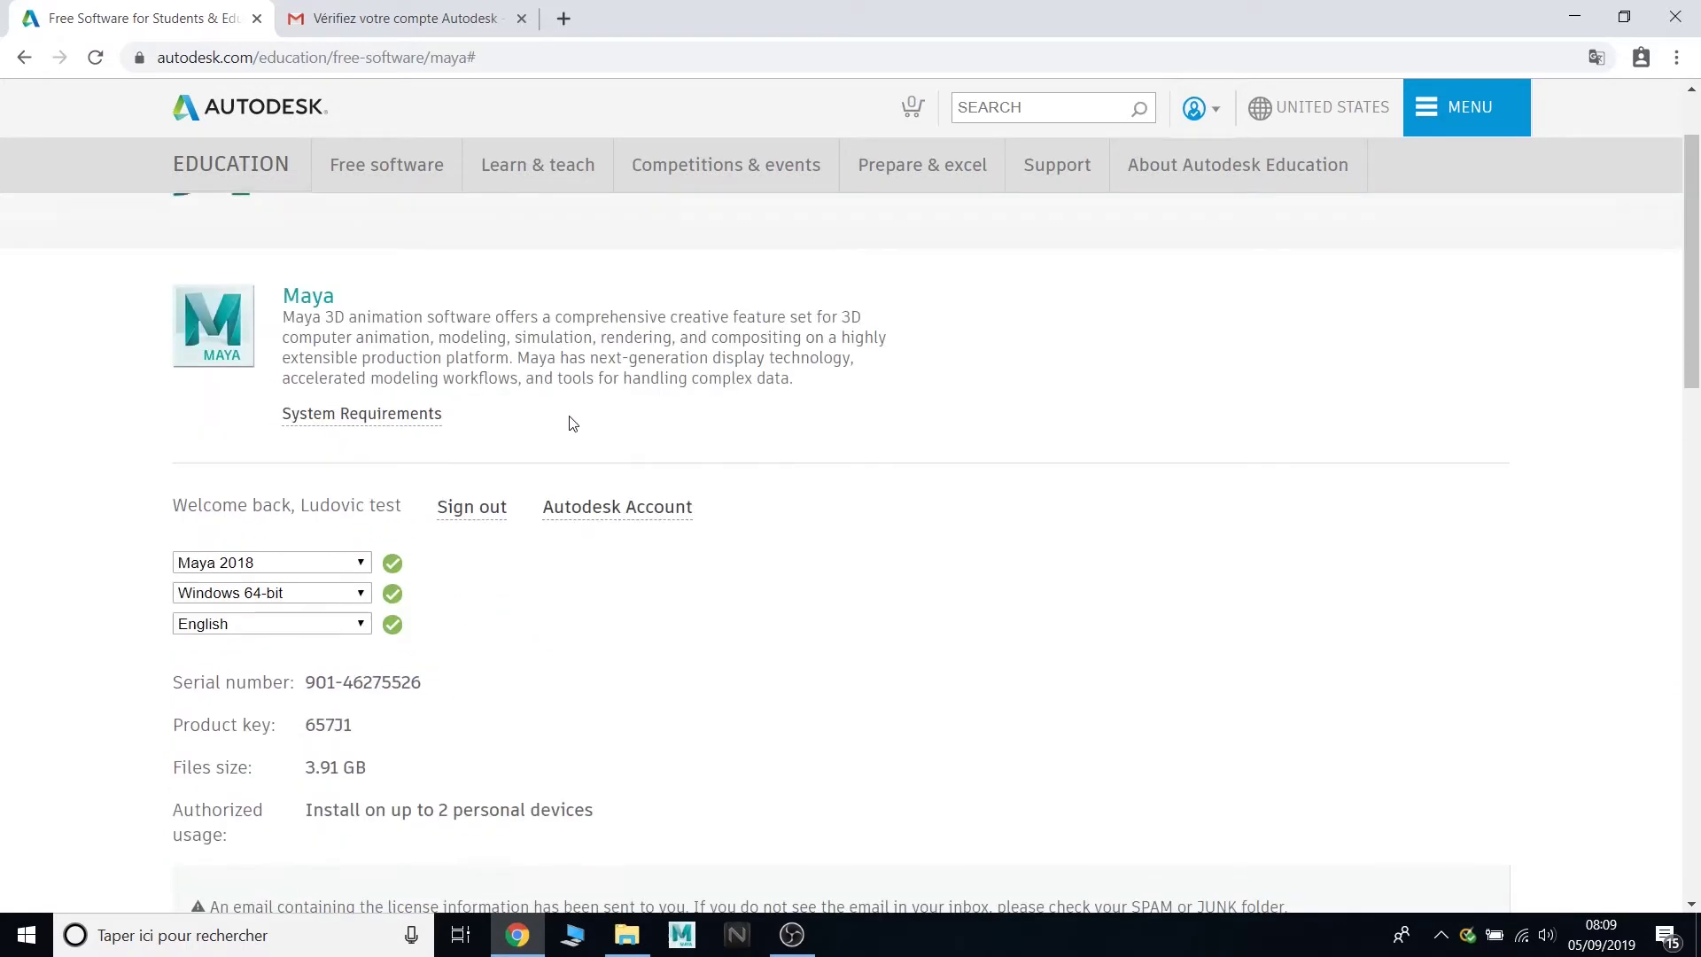
{"action": "scroll", "coordinate": [571, 416], "scroll_direction": "down", "scroll_amount": 7}
{"action": "scroll", "coordinate": [575, 421], "scroll_direction": "down", "scroll_amount": 1}
{"action": "scroll", "coordinate": [576, 421], "scroll_direction": "up", "scroll_amount": 1}
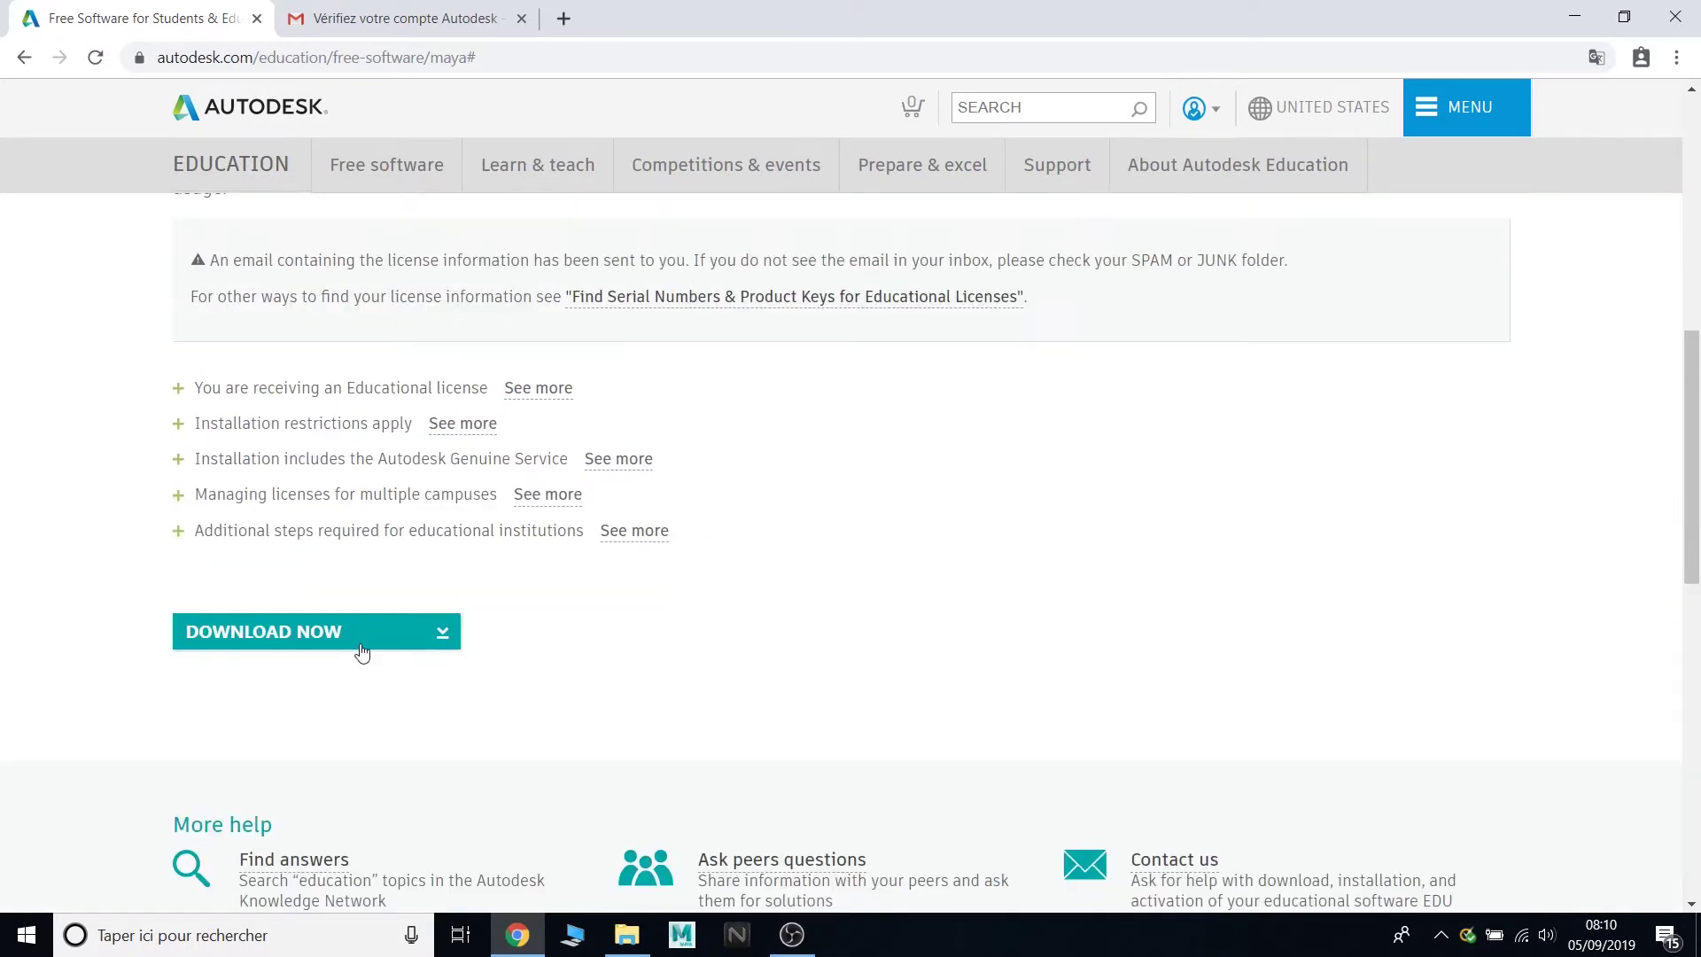
- Download Maya 2018 through the Autodesk Download Manager, saving it to C:\Autodesk
{"action": "left_click", "coordinate": [357, 636]}
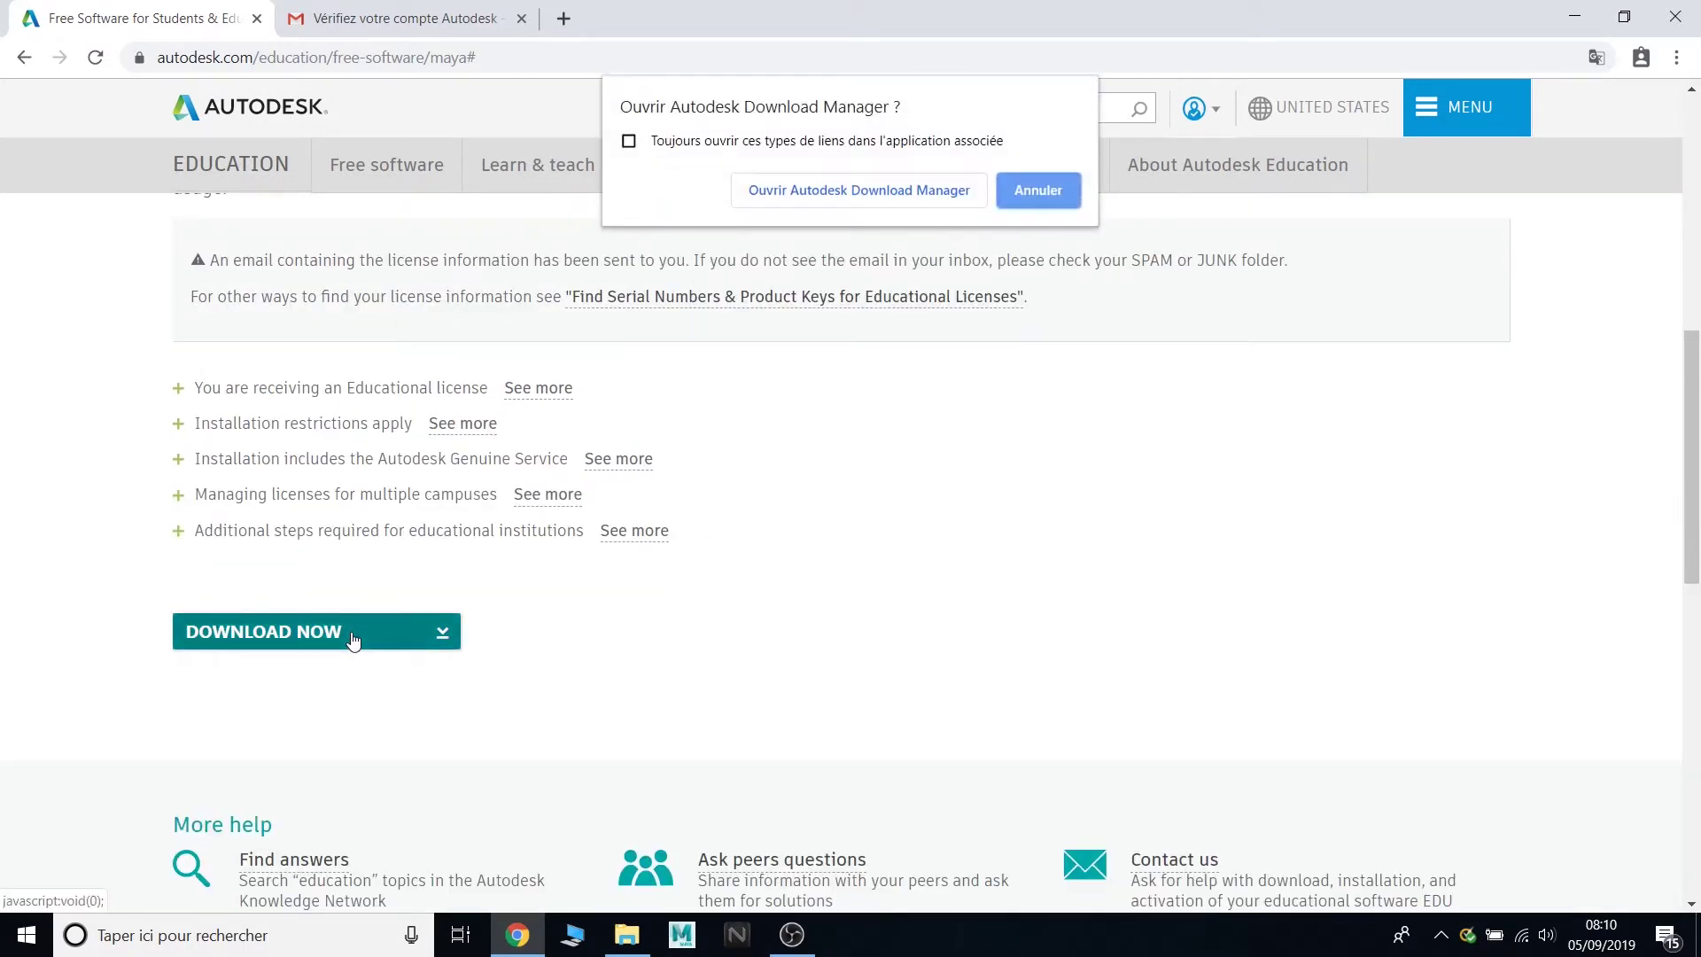
{"action": "left_click", "coordinate": [836, 193]}
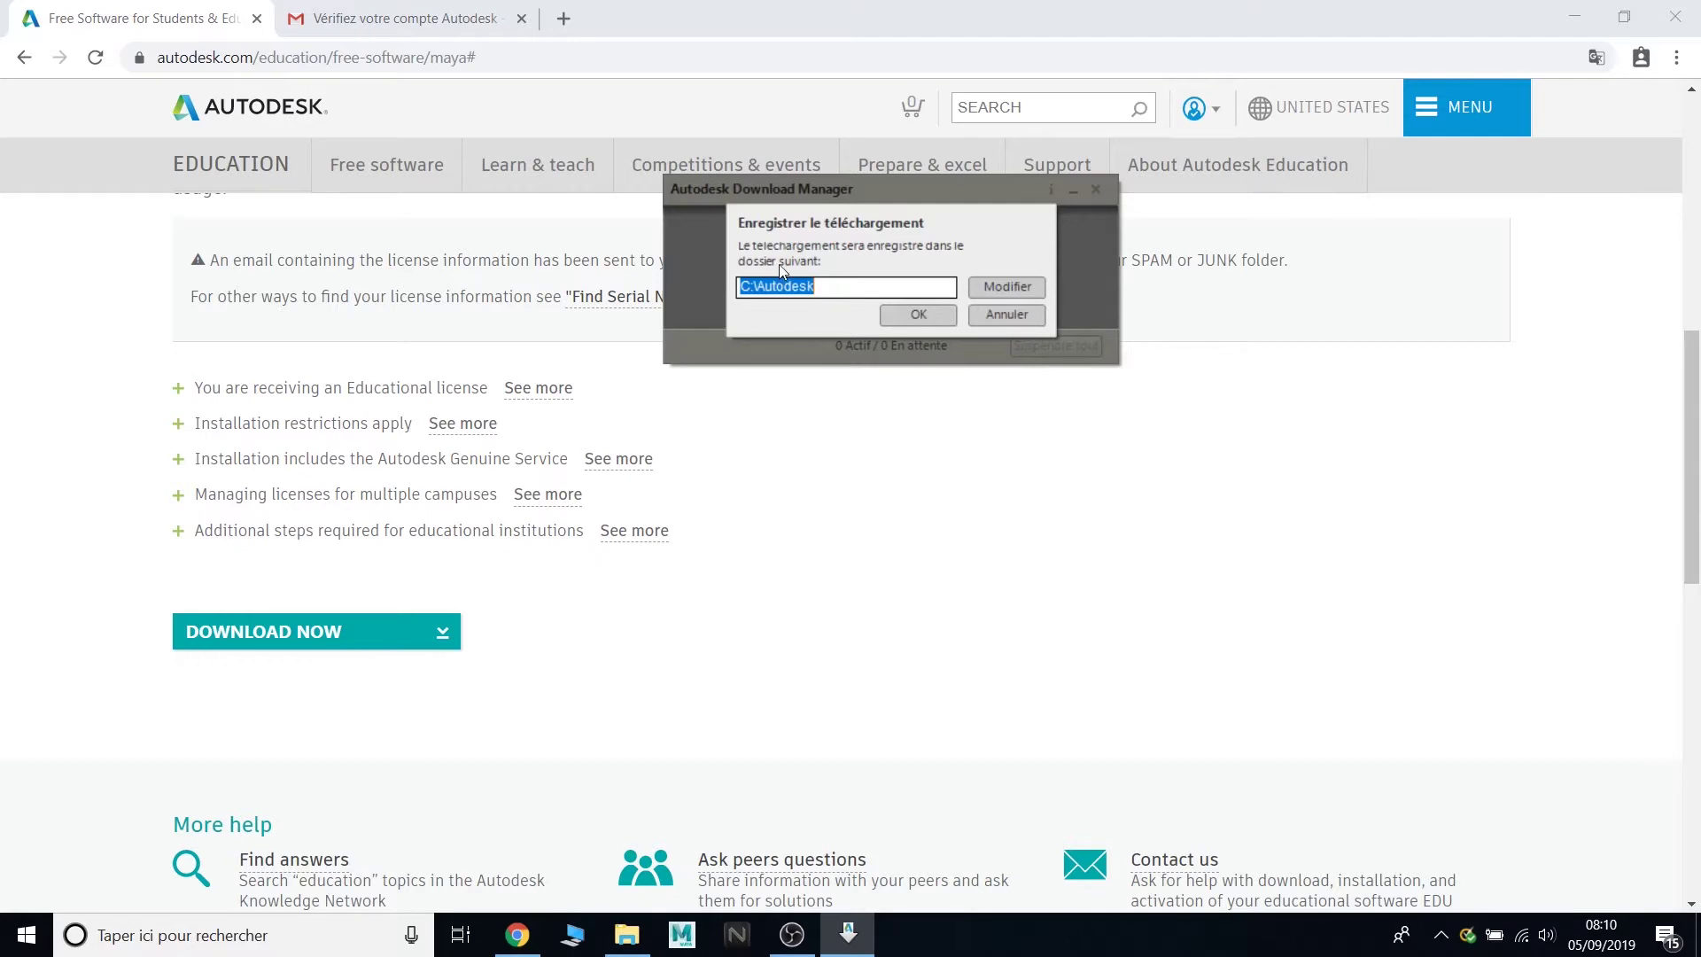
{"action": "left_click", "coordinate": [911, 317]}
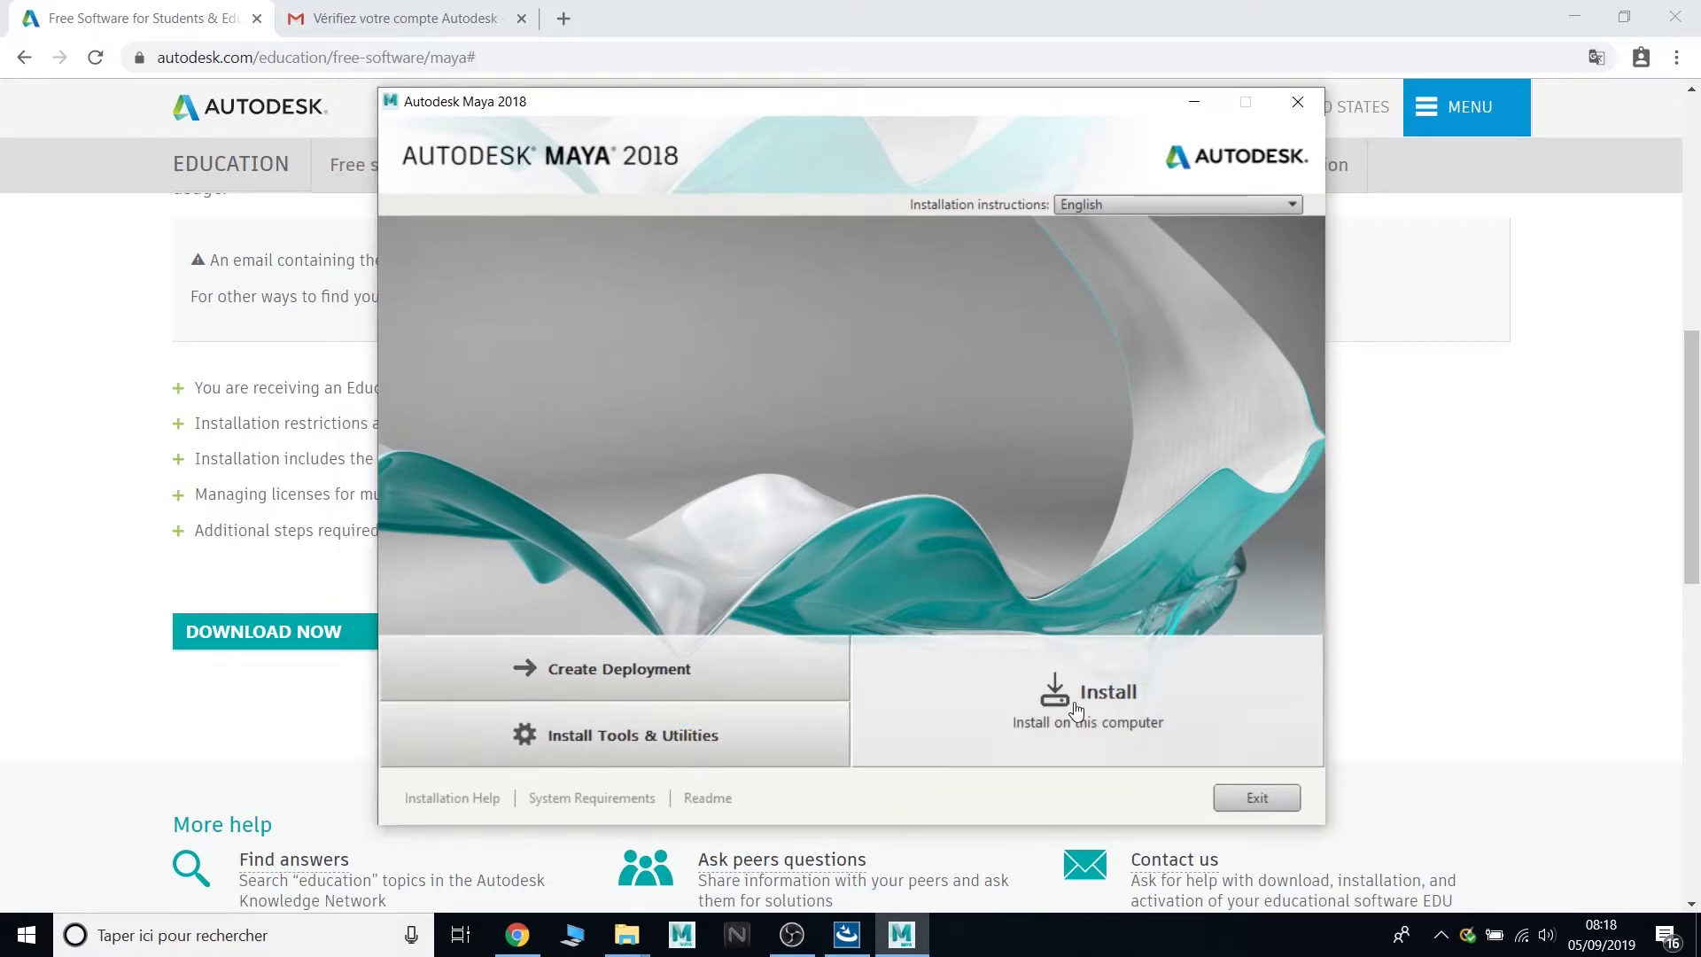
- Start the Maya 2018 installation and accept the licence agreement
{"action": "left_click", "coordinate": [1077, 708]}
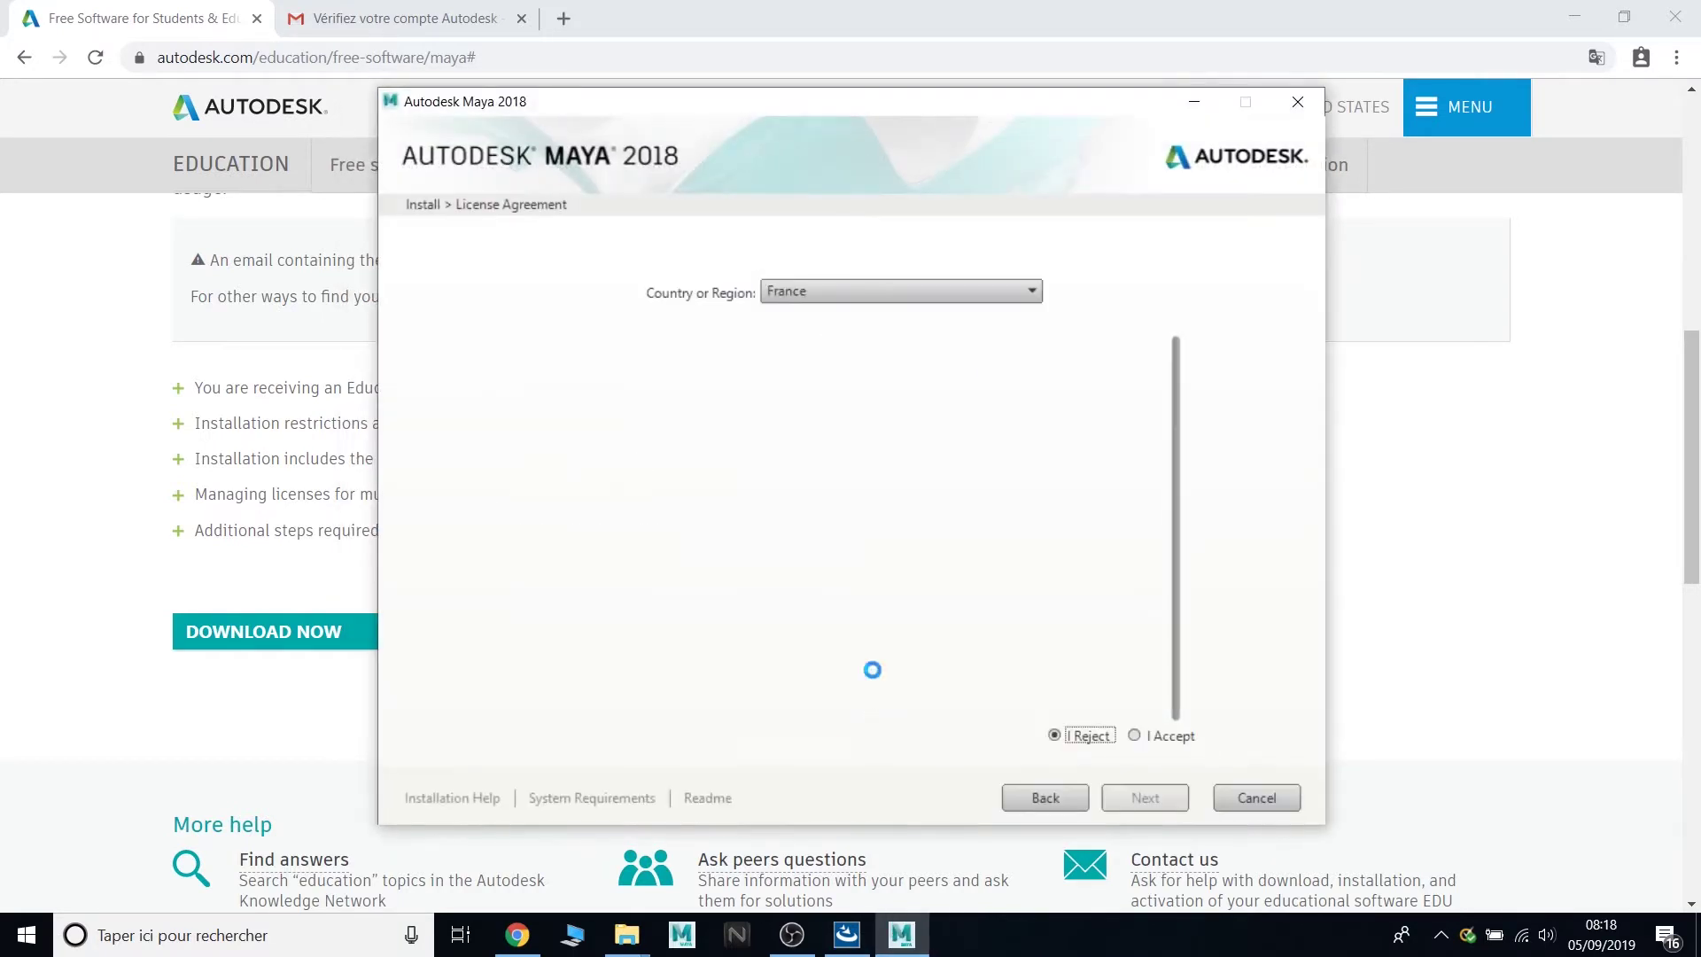
{"action": "left_click", "coordinate": [1136, 736]}
{"action": "left_click", "coordinate": [1145, 798]}
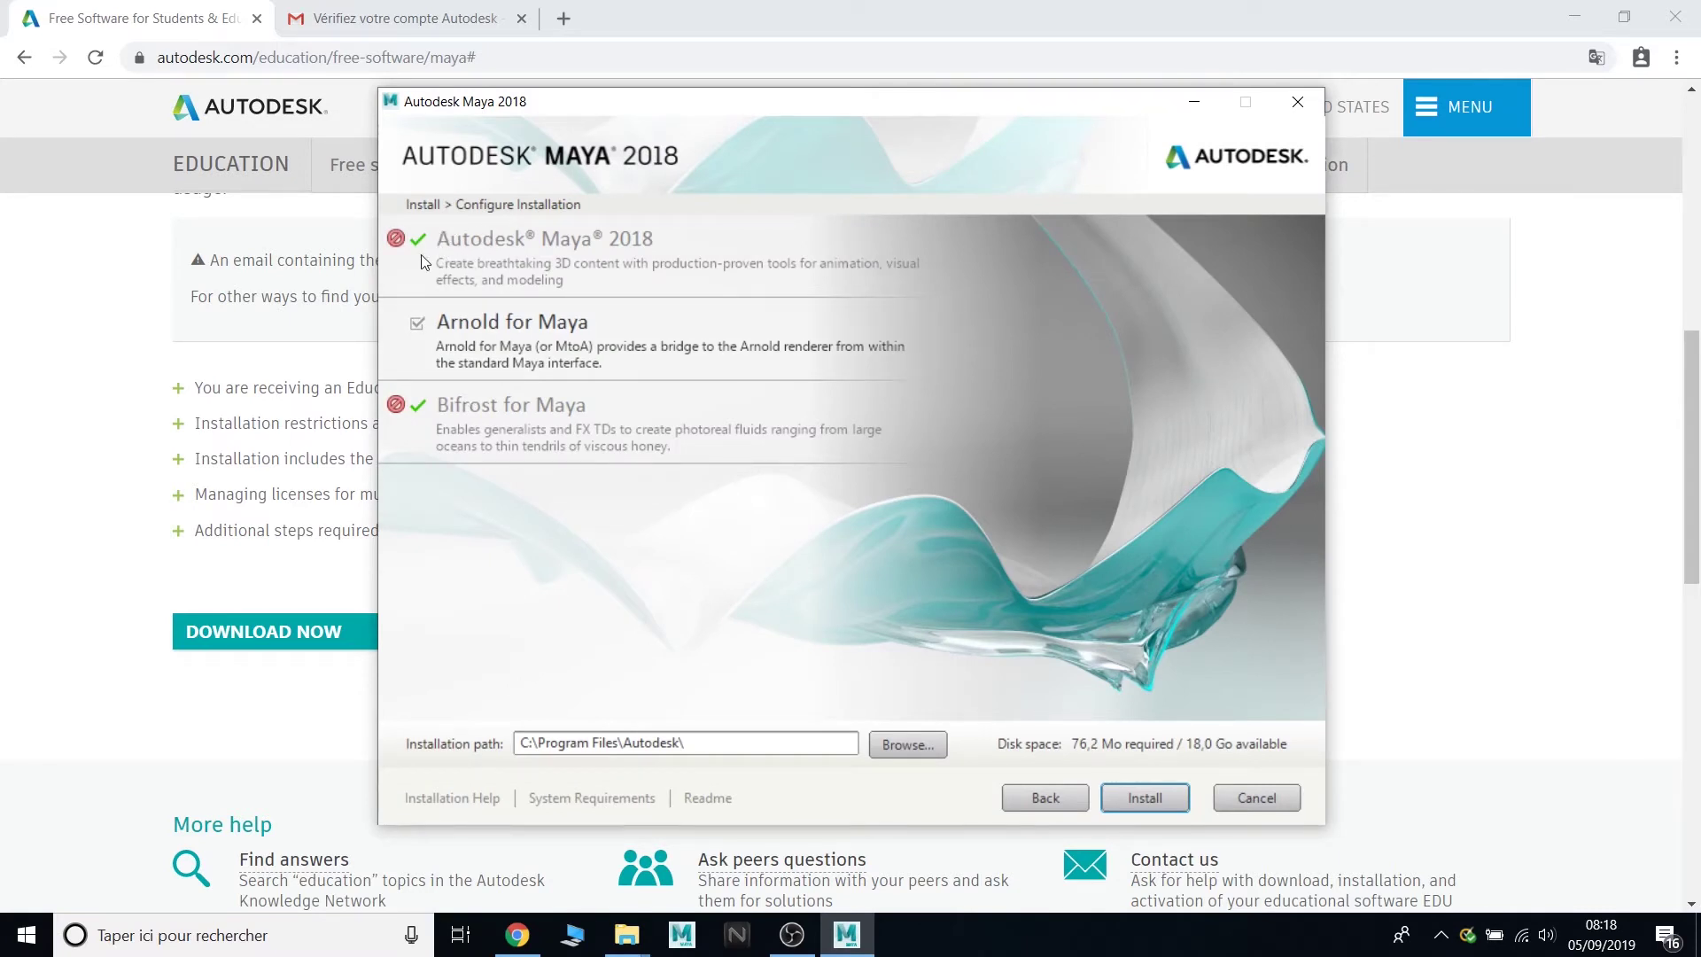
- Keep Arnold for Maya included and install to C:\Program Files\Autodesk\
{"action": "mouse_move", "coordinate": [396, 404]}
{"action": "left_click", "coordinate": [416, 325]}
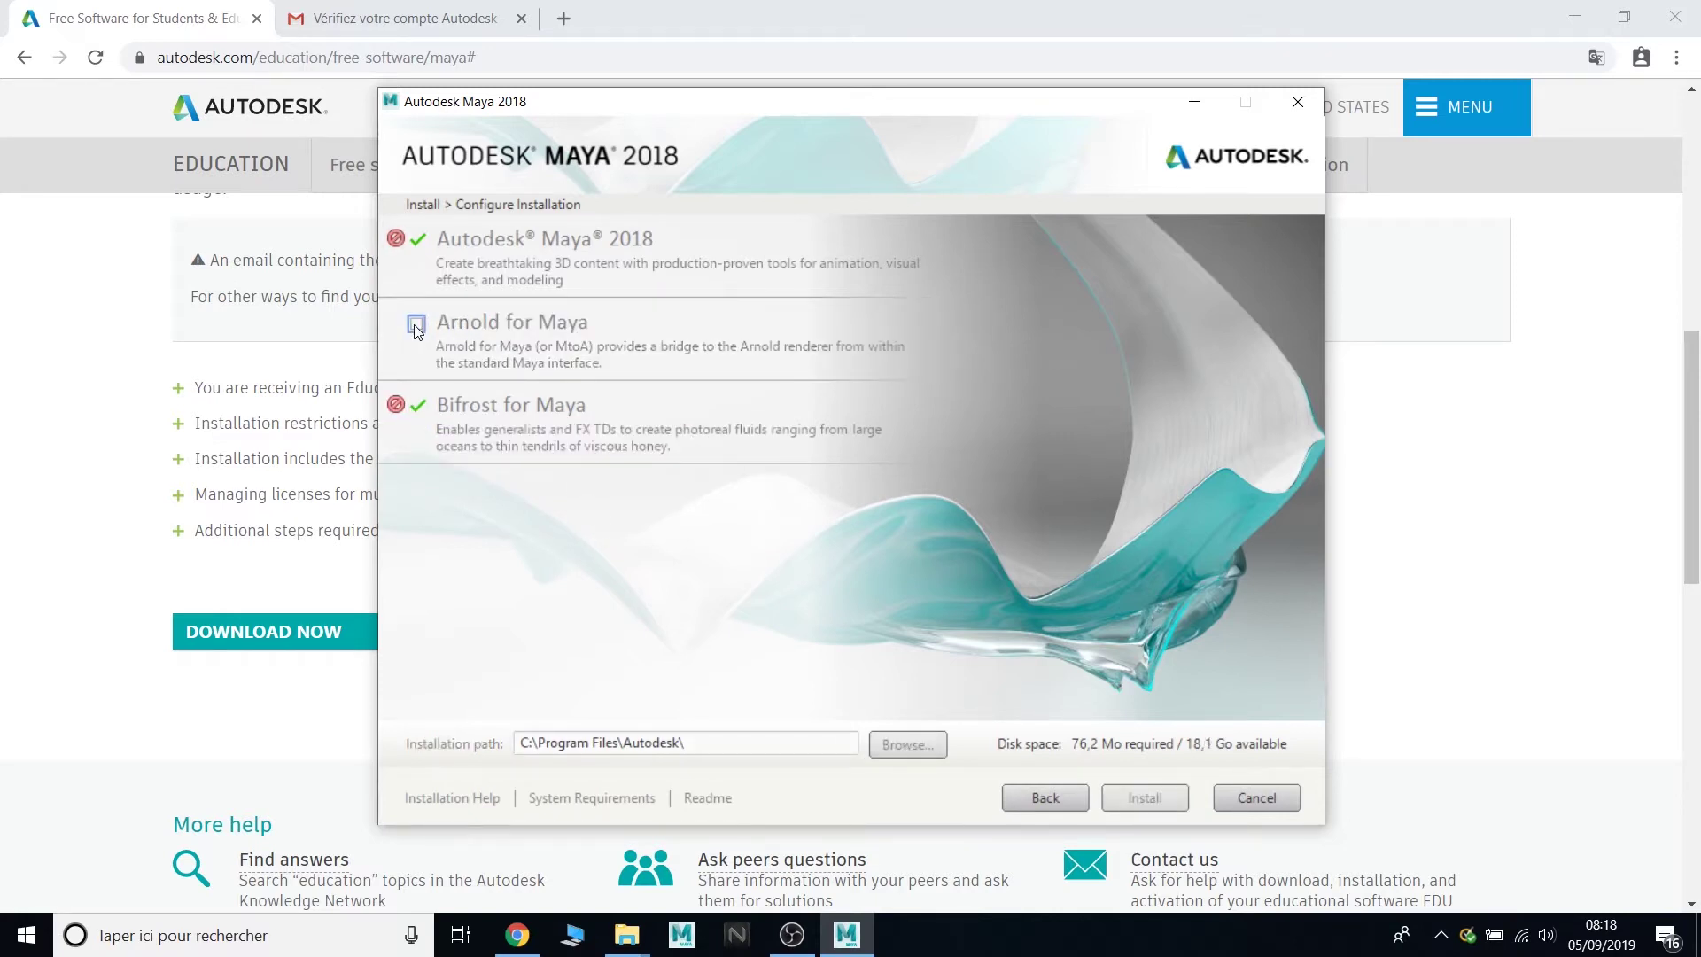
{"action": "left_click", "coordinate": [416, 324]}
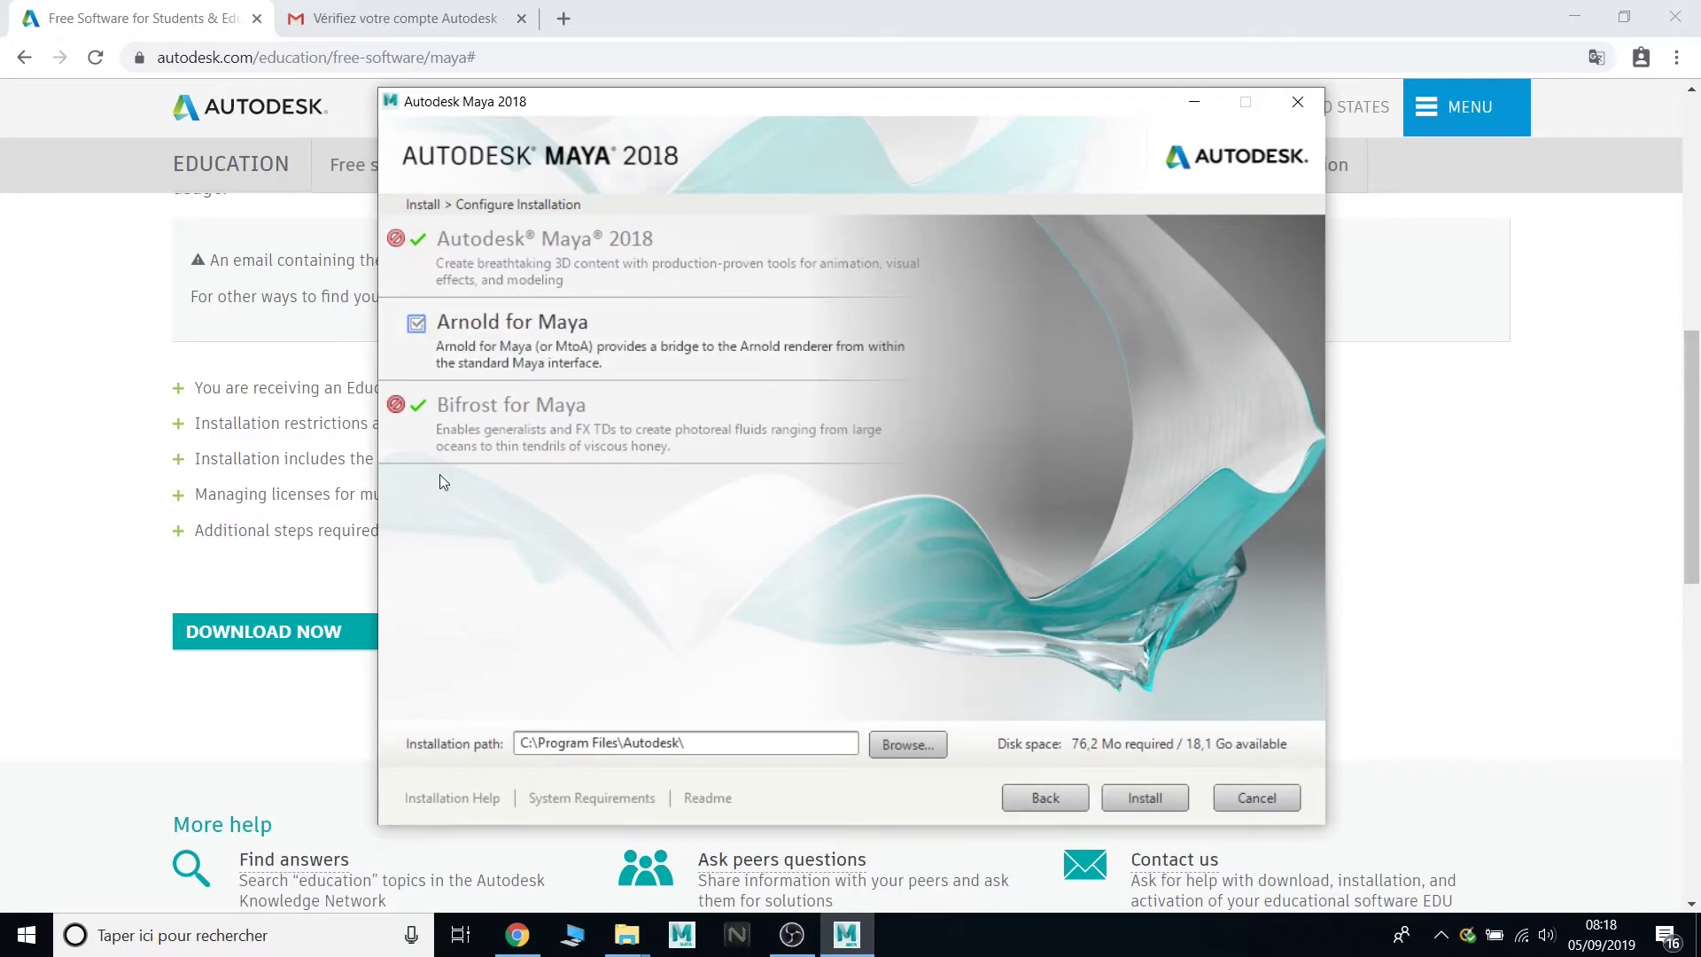
{"action": "left_click", "coordinate": [1143, 798]}
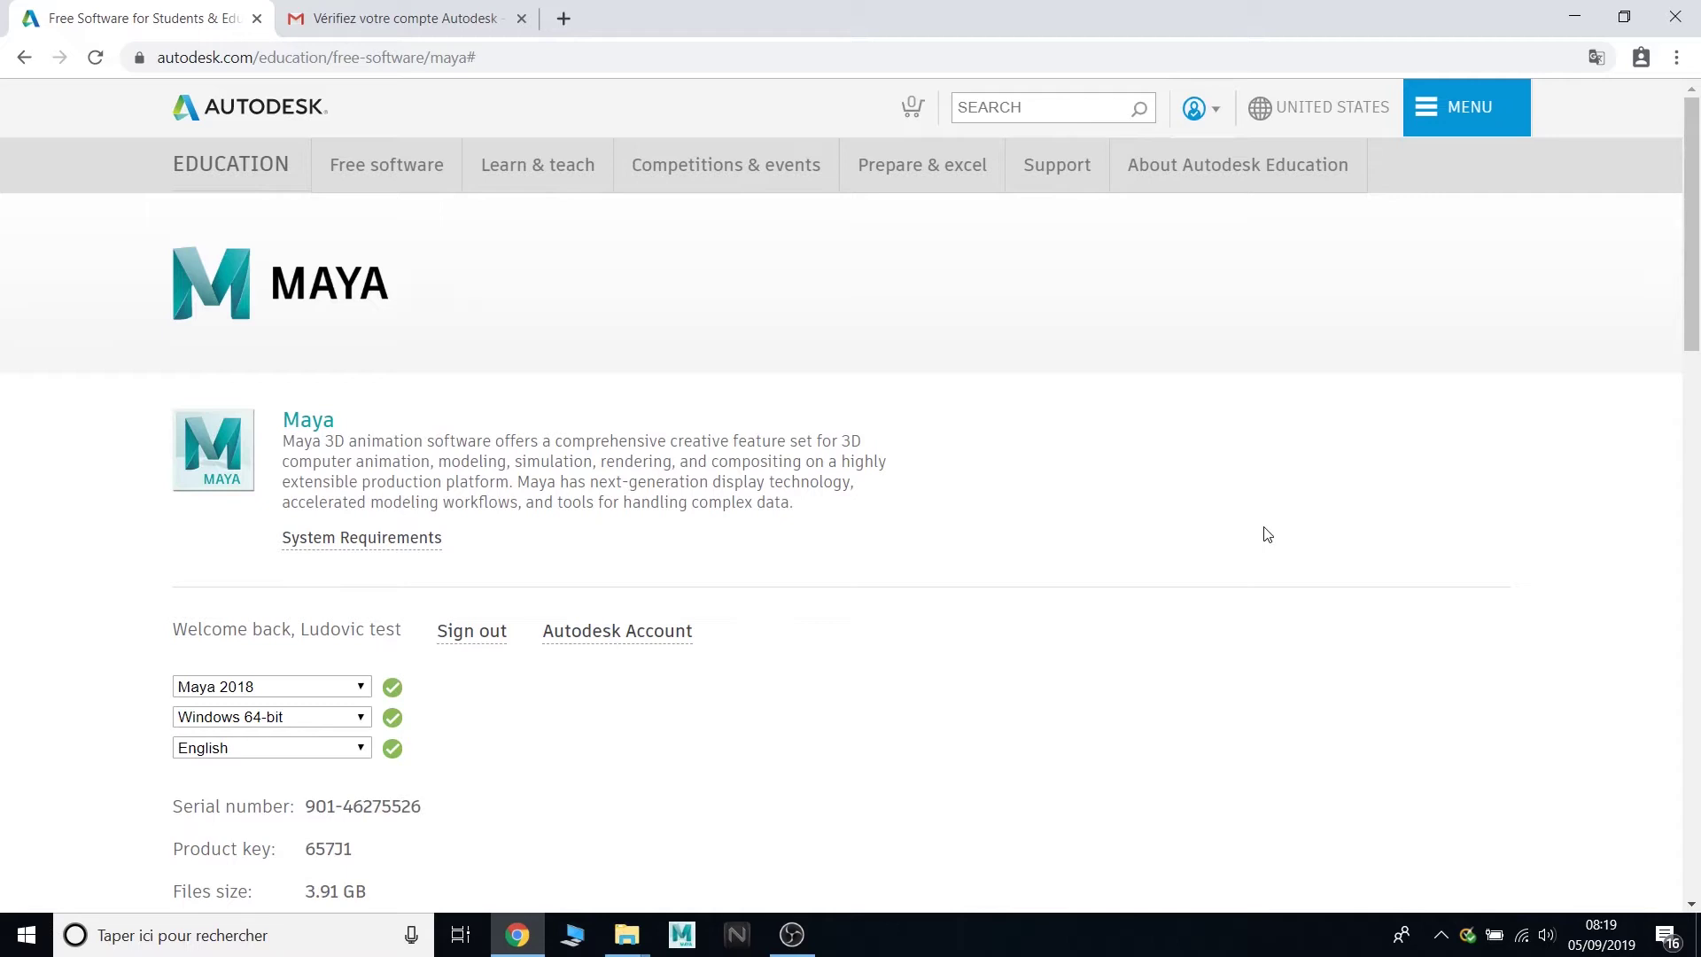
- Go to Manage products & downloads and list All Products & Services
{"action": "left_click", "coordinate": [1196, 108]}
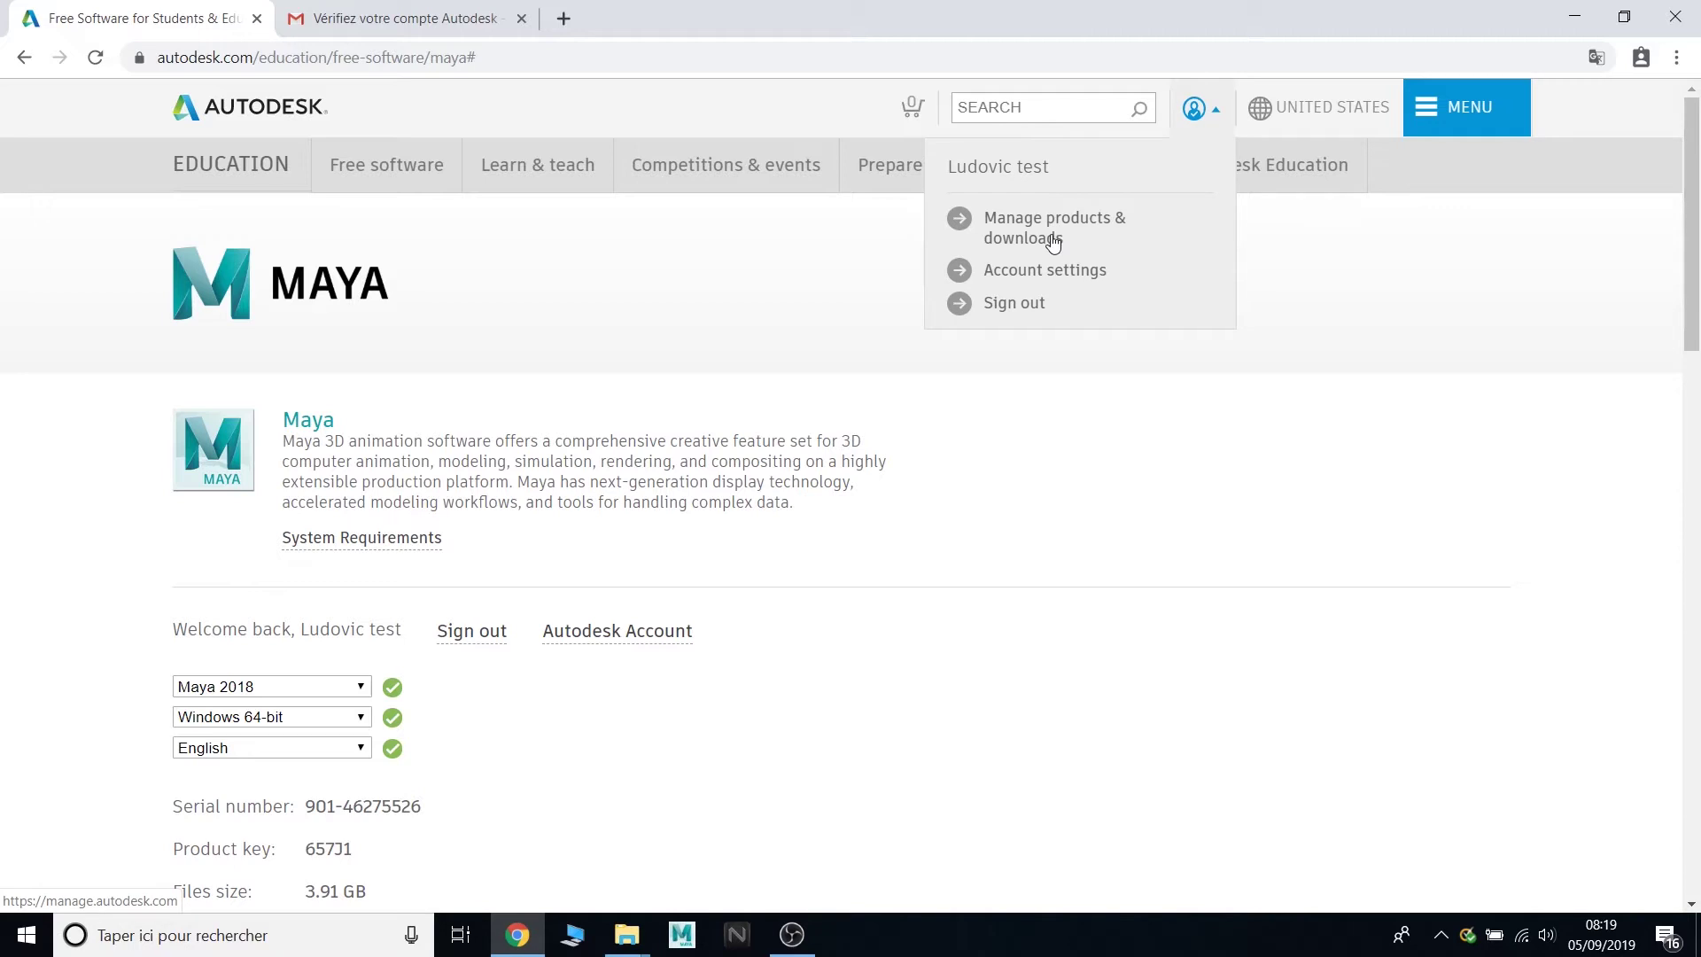
{"action": "left_click", "coordinate": [1050, 232]}
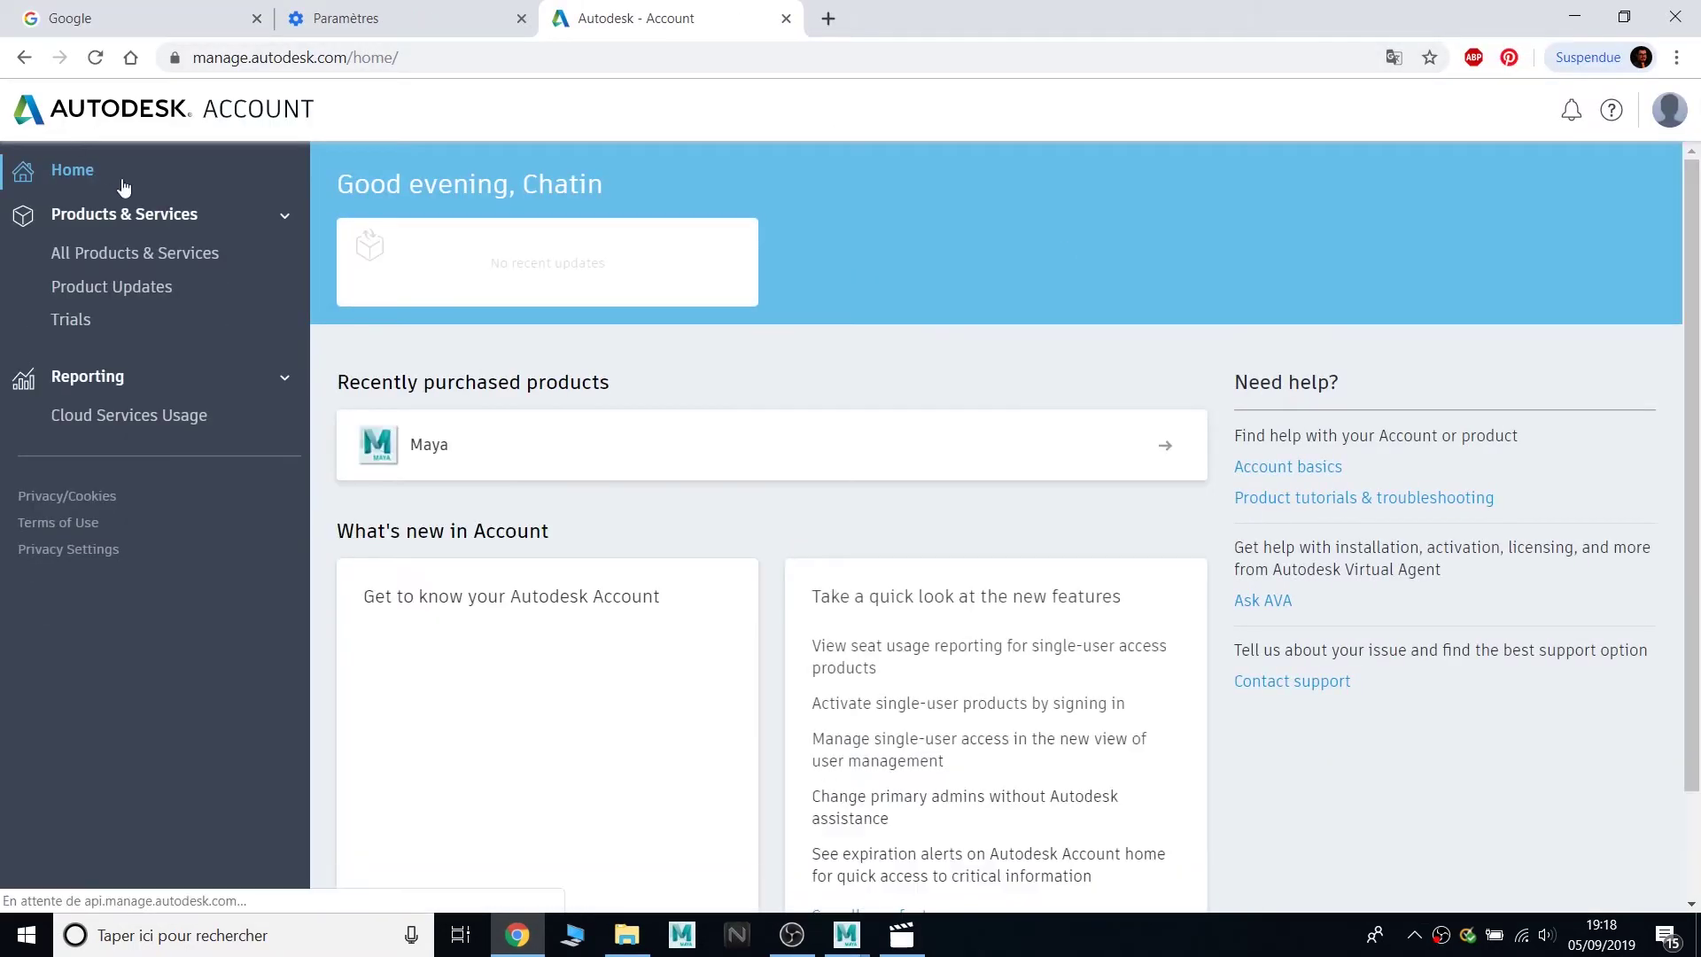
{"action": "left_click", "coordinate": [176, 266]}
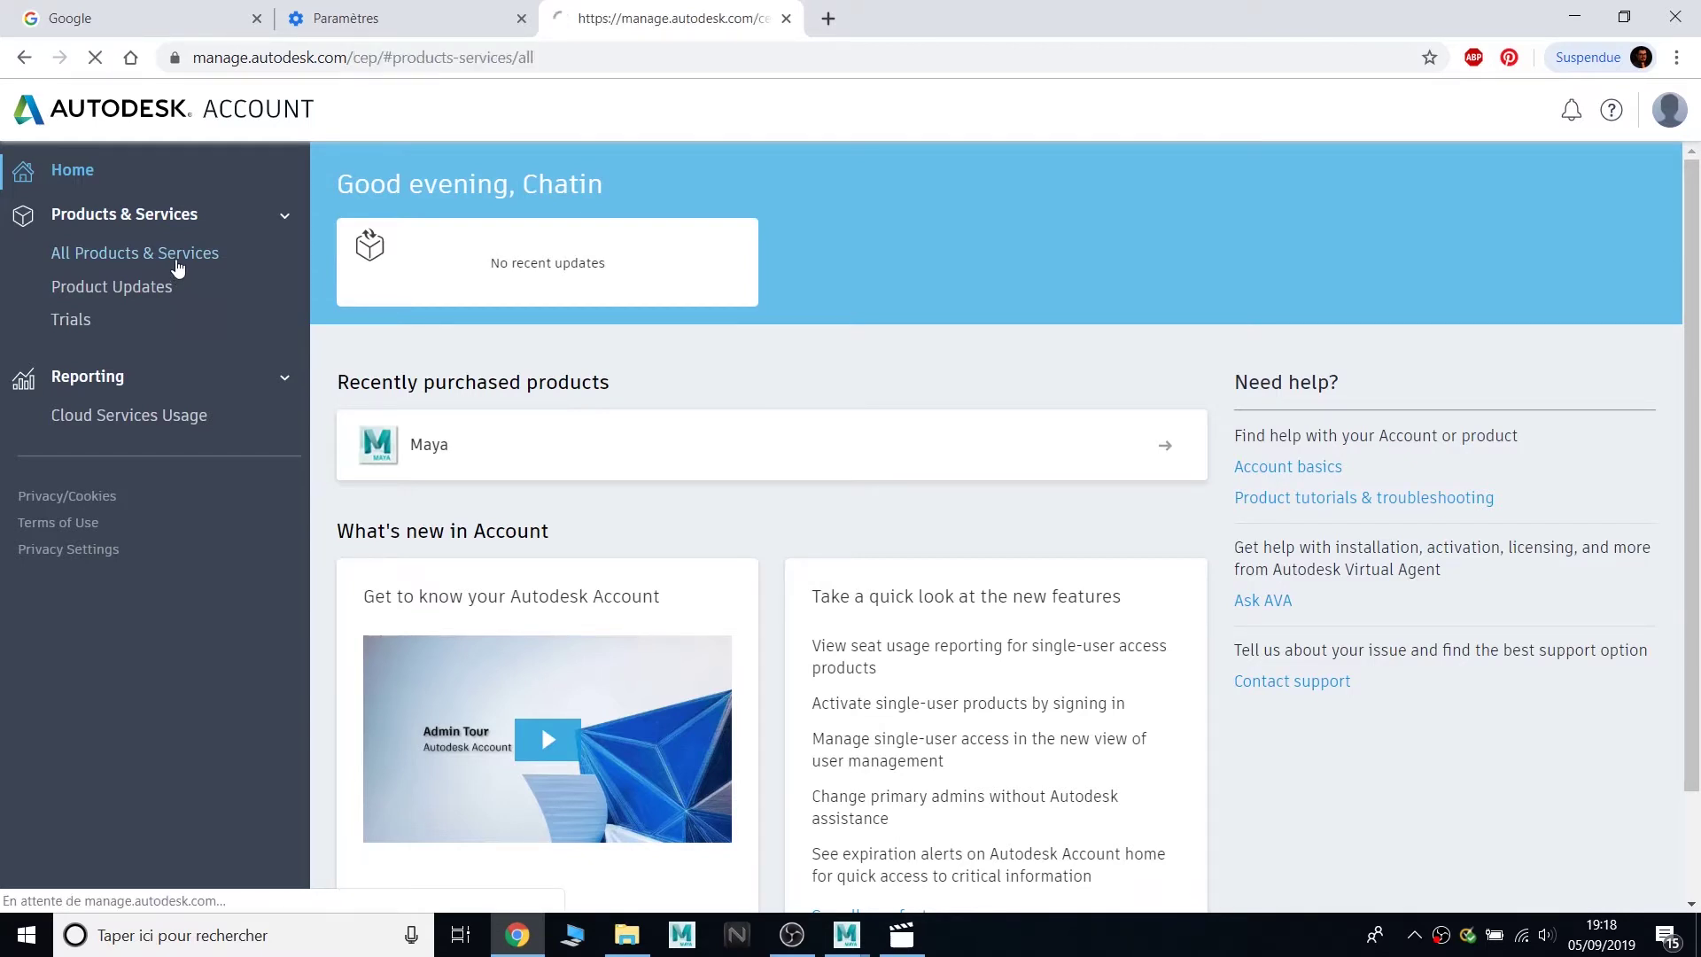
{"action": "scroll", "coordinate": [754, 412], "scroll_direction": "down", "scroll_amount": 1}
{"action": "scroll", "coordinate": [754, 414], "scroll_direction": "down", "scroll_amount": 8}
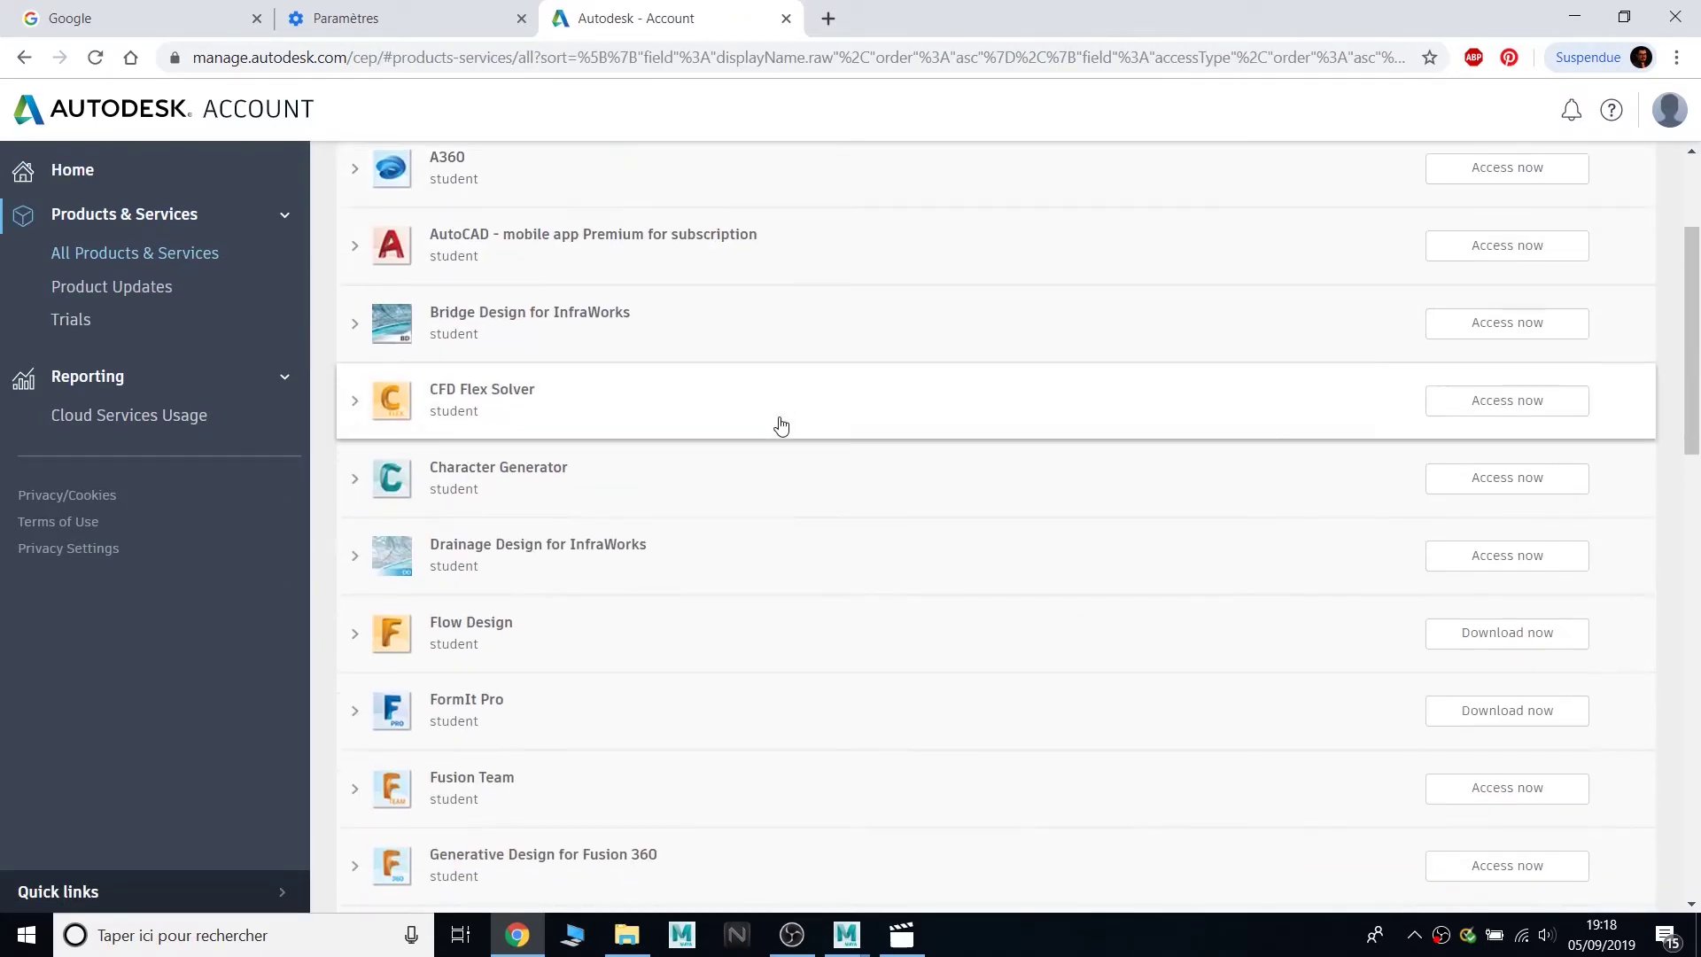
{"action": "scroll", "coordinate": [655, 297], "scroll_direction": "down", "scroll_amount": 3}
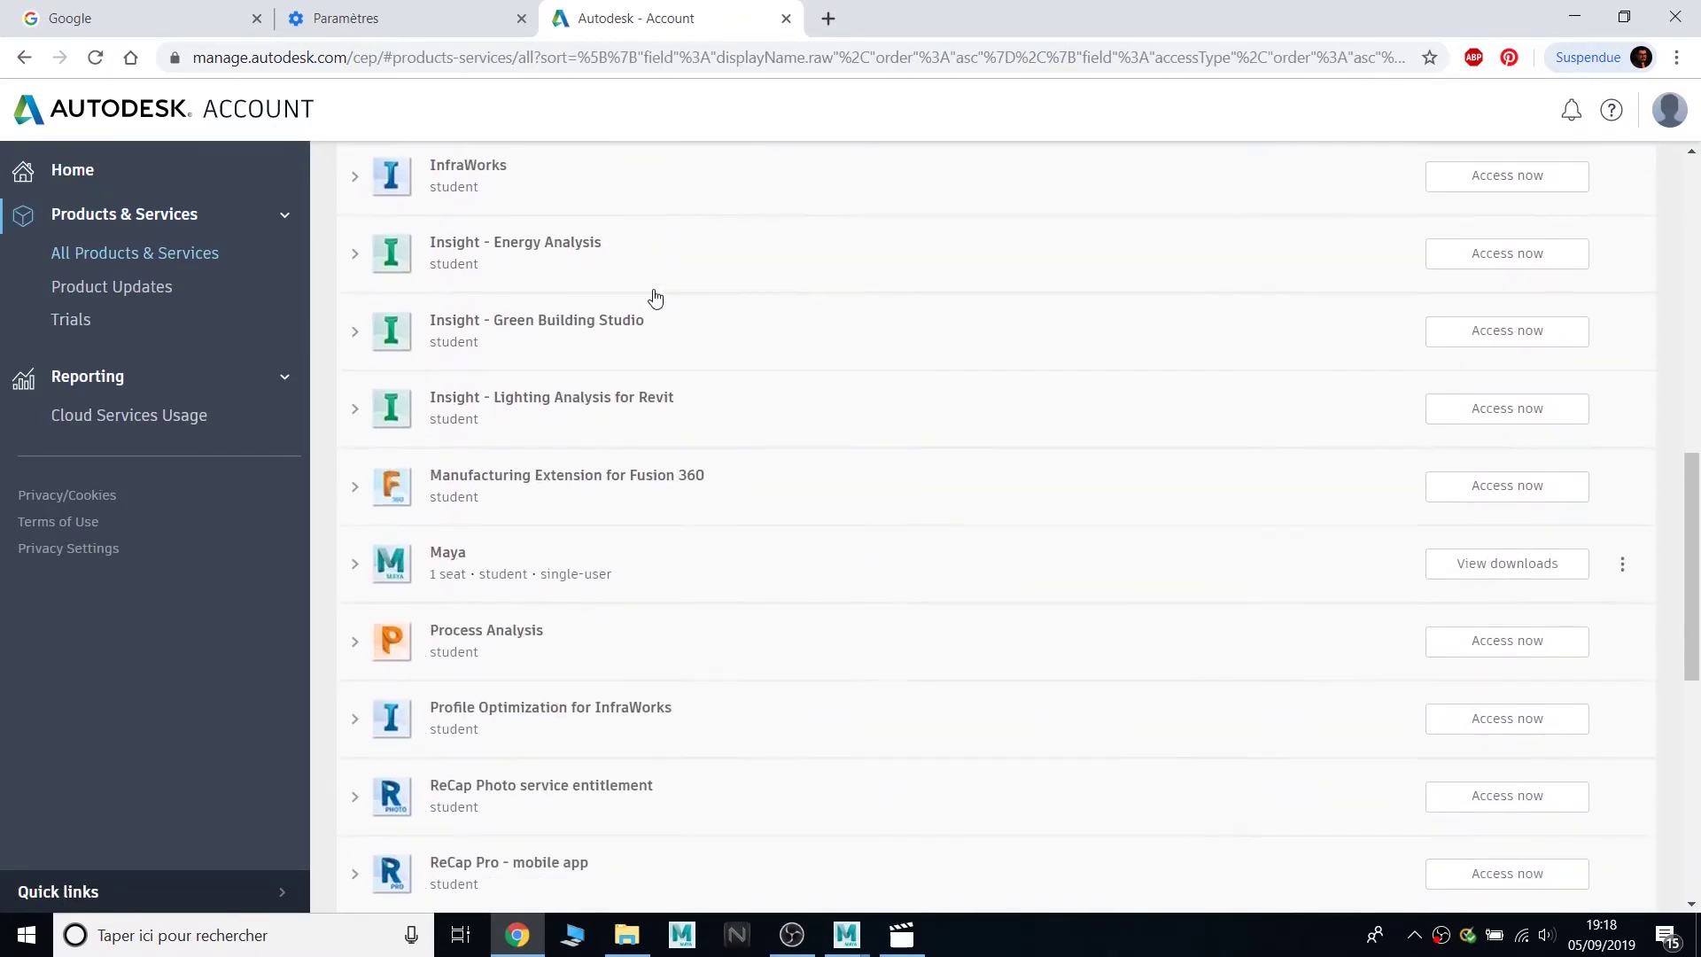
{"action": "scroll", "coordinate": [638, 334], "scroll_direction": "down", "scroll_amount": 4}
{"action": "scroll", "coordinate": [657, 562], "scroll_direction": "down", "scroll_amount": 4}
{"action": "scroll", "coordinate": [653, 637], "scroll_direction": "up", "scroll_amount": 2}
{"action": "scroll", "coordinate": [653, 637], "scroll_direction": "up", "scroll_amount": 4}
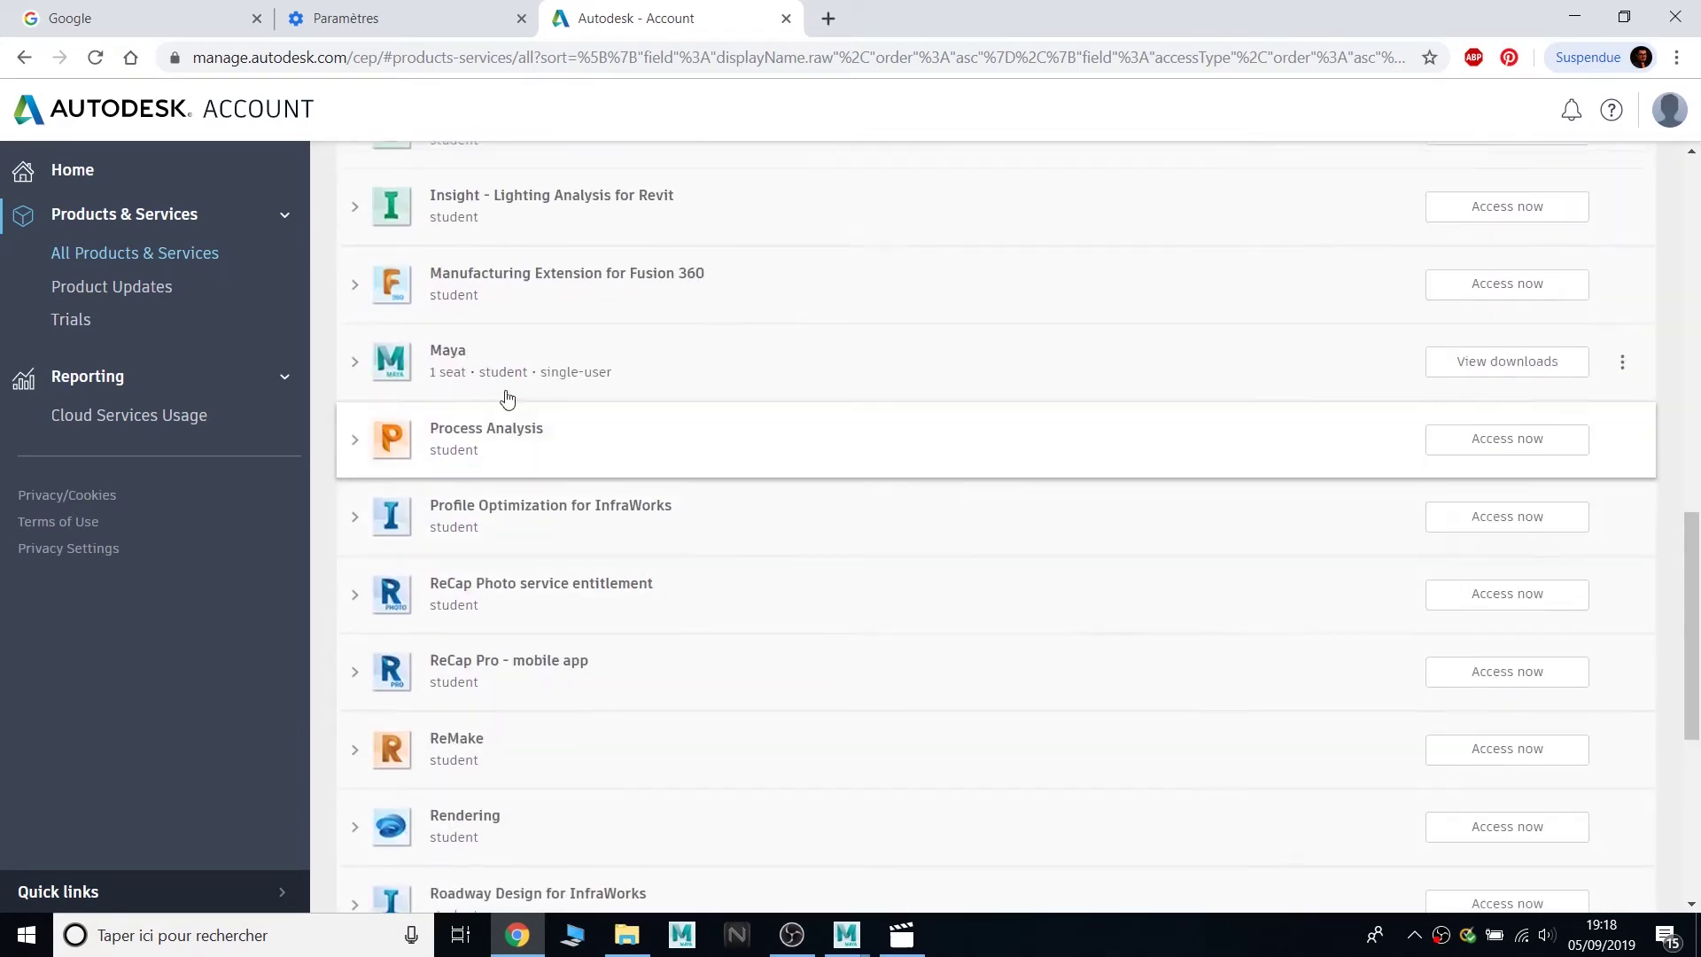
{"action": "scroll", "coordinate": [700, 425], "scroll_direction": "up", "scroll_amount": 8}
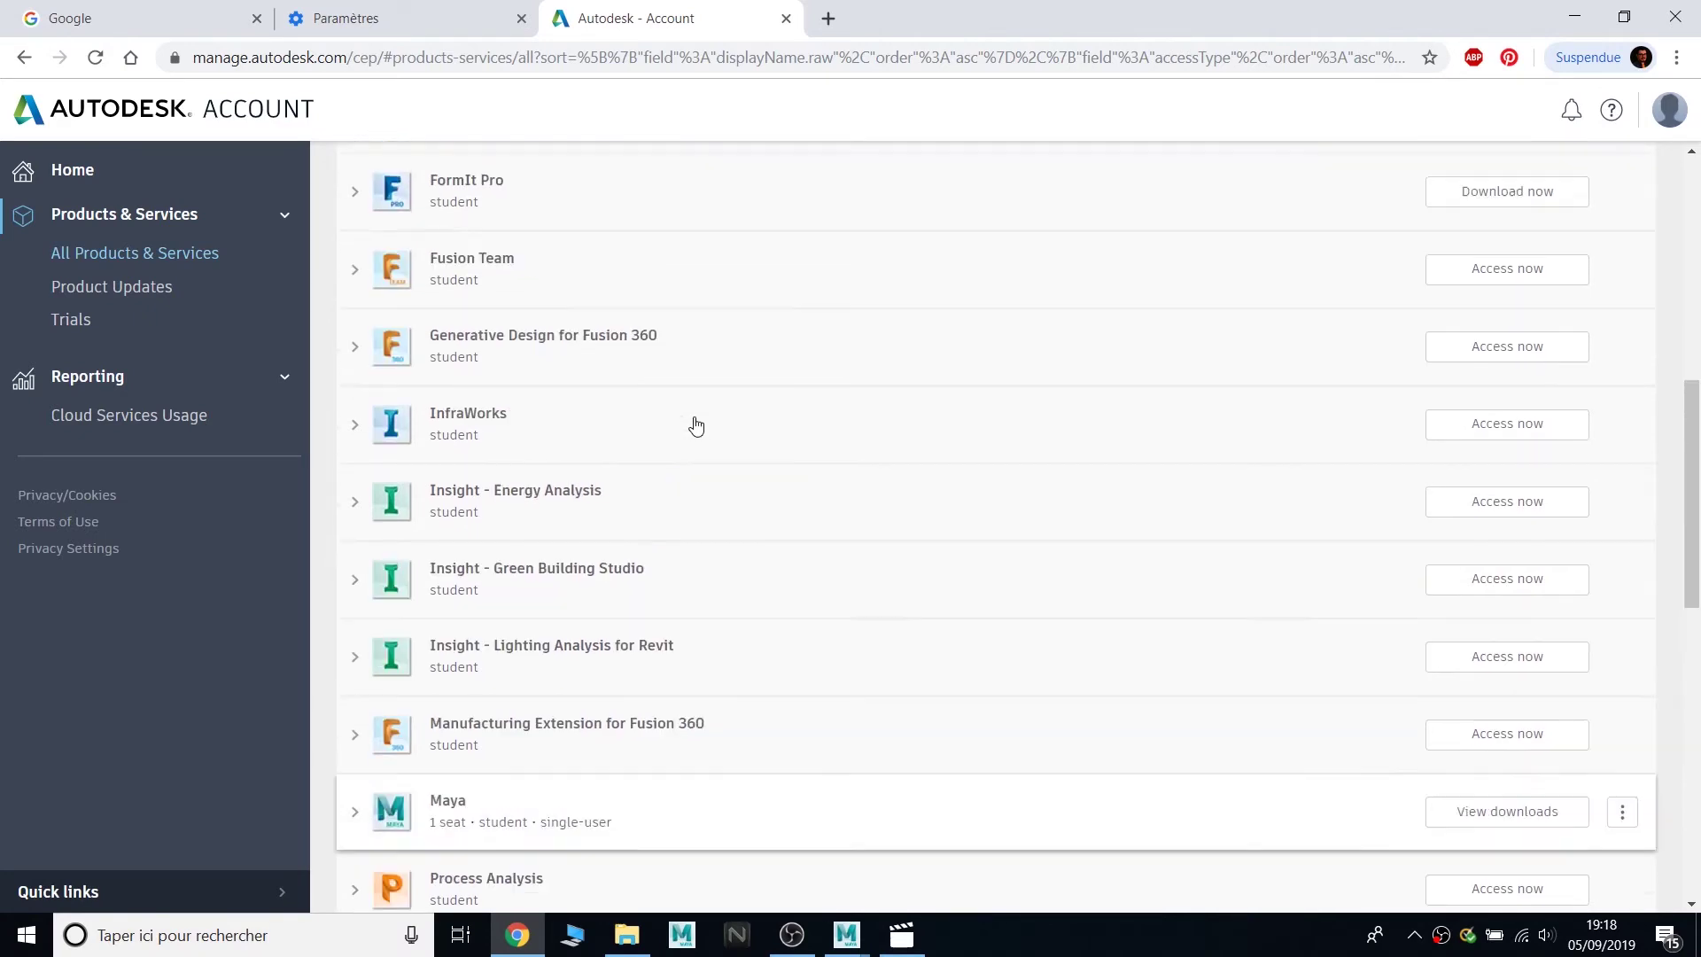
{"action": "scroll", "coordinate": [684, 456], "scroll_direction": "down", "scroll_amount": 5}
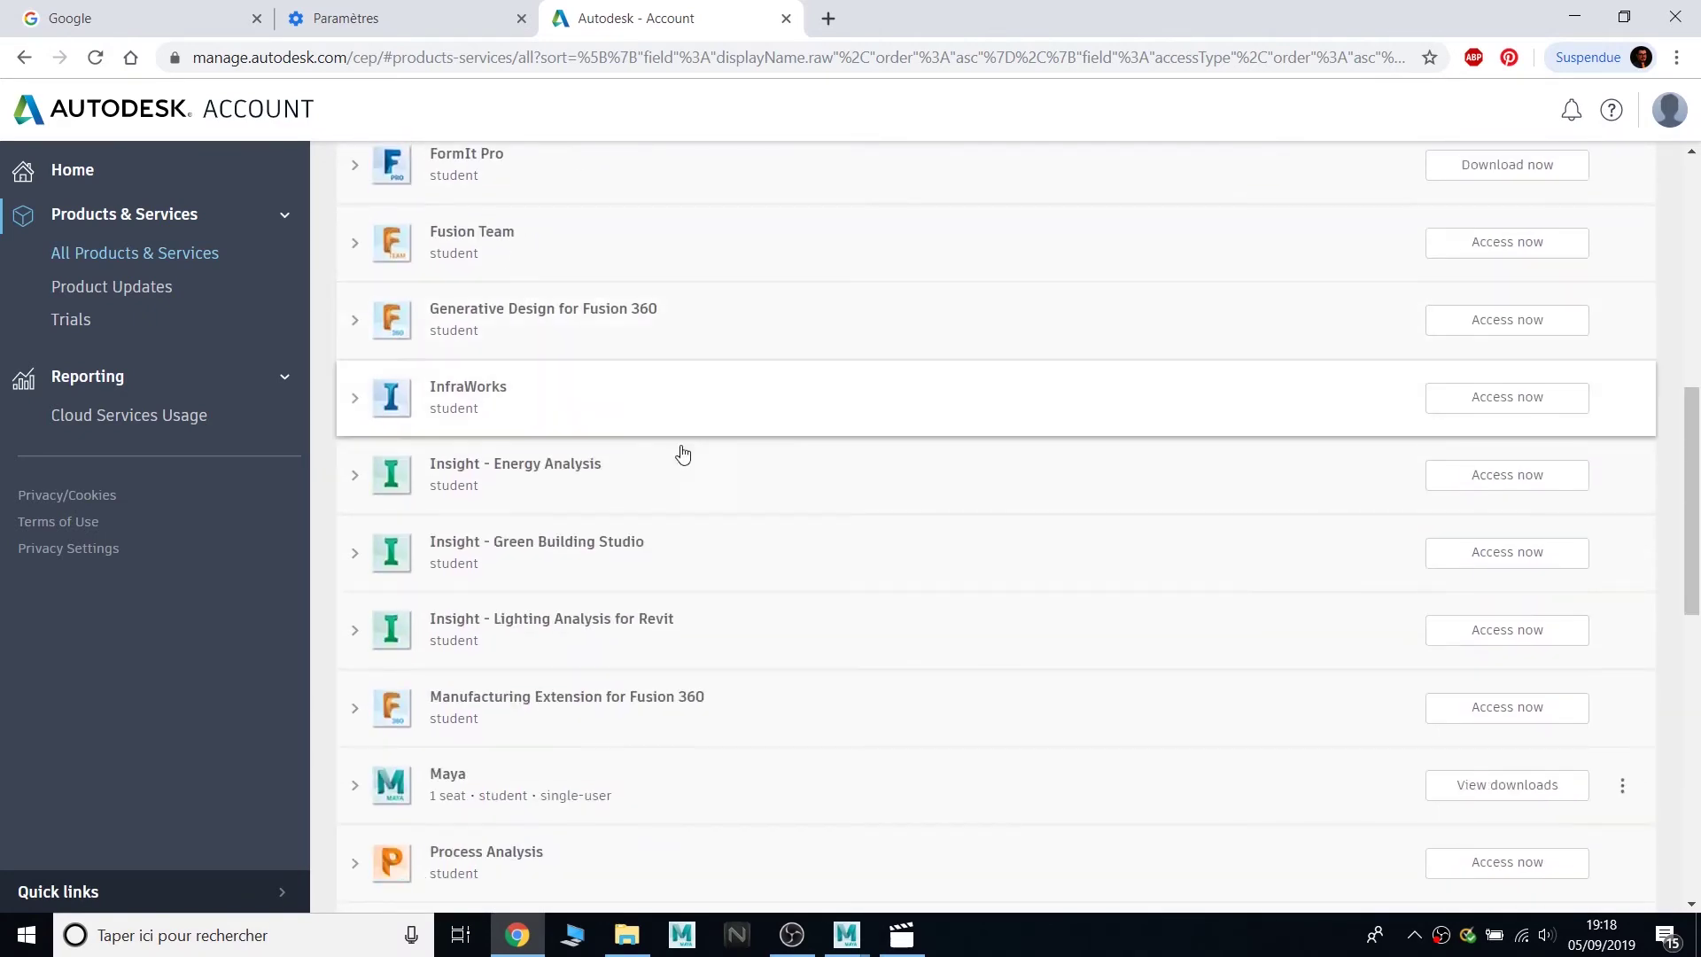
{"action": "scroll", "coordinate": [620, 684], "scroll_direction": "down", "scroll_amount": 1}
- In Maya's Updates & Add-ons, request the Browser Download of the 2018.6 Windows update
{"action": "left_click", "coordinate": [1560, 682]}
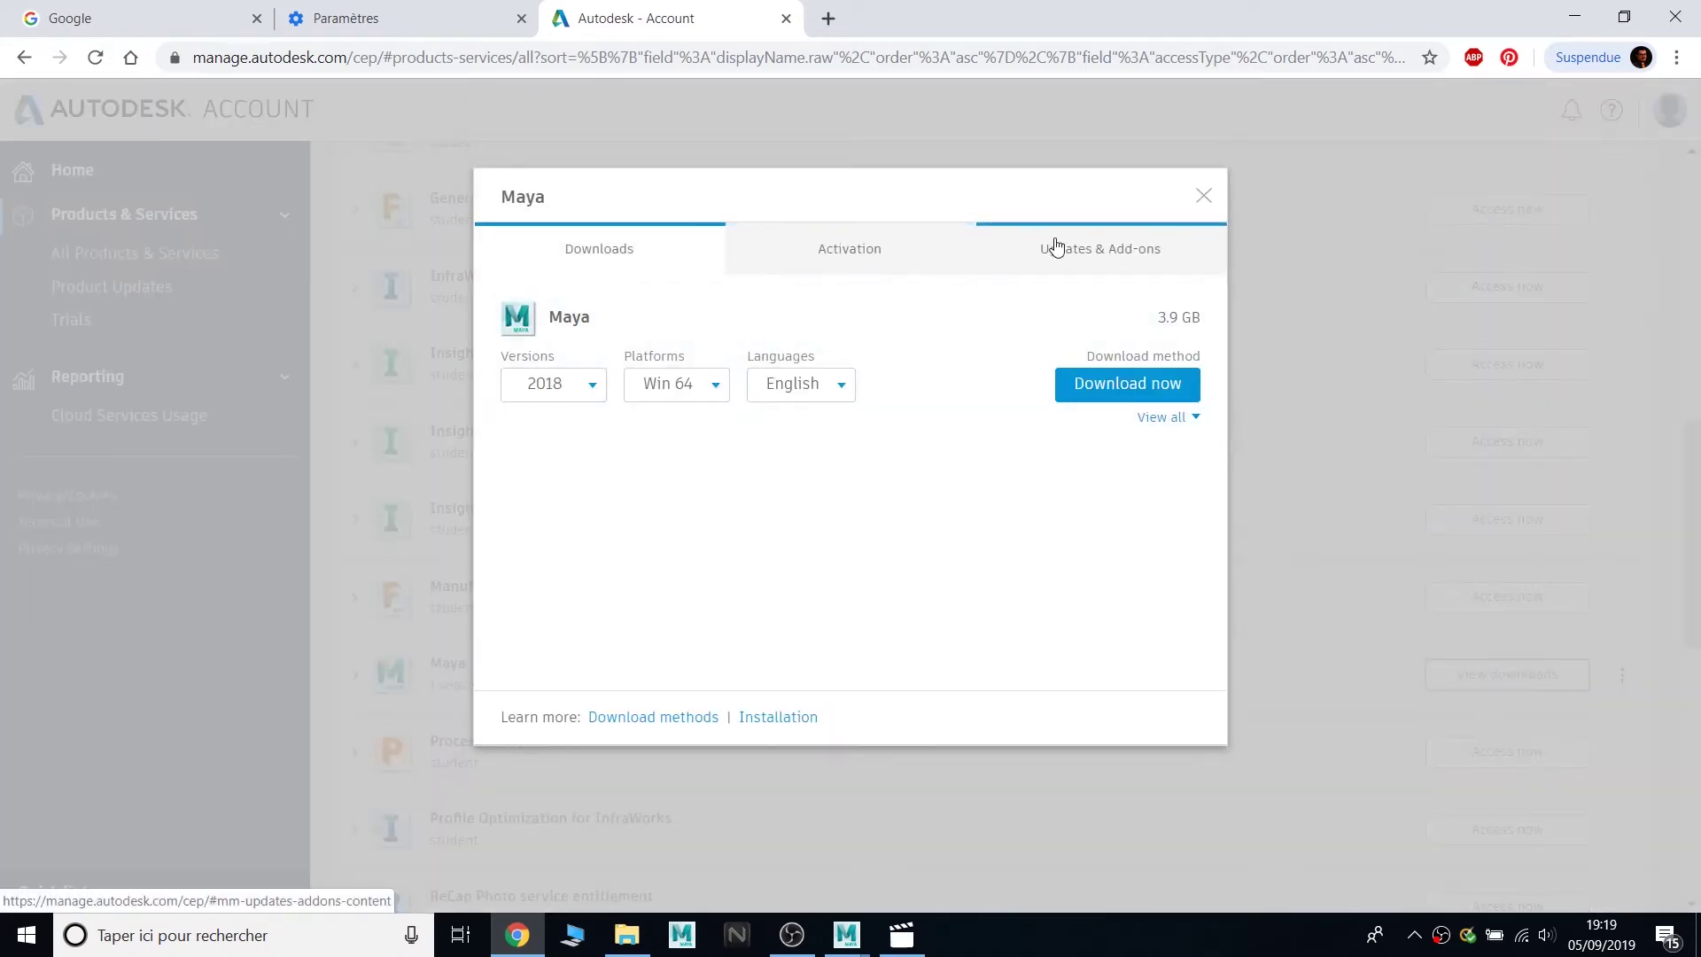
{"action": "left_click", "coordinate": [1089, 274]}
{"action": "left_click", "coordinate": [1049, 254]}
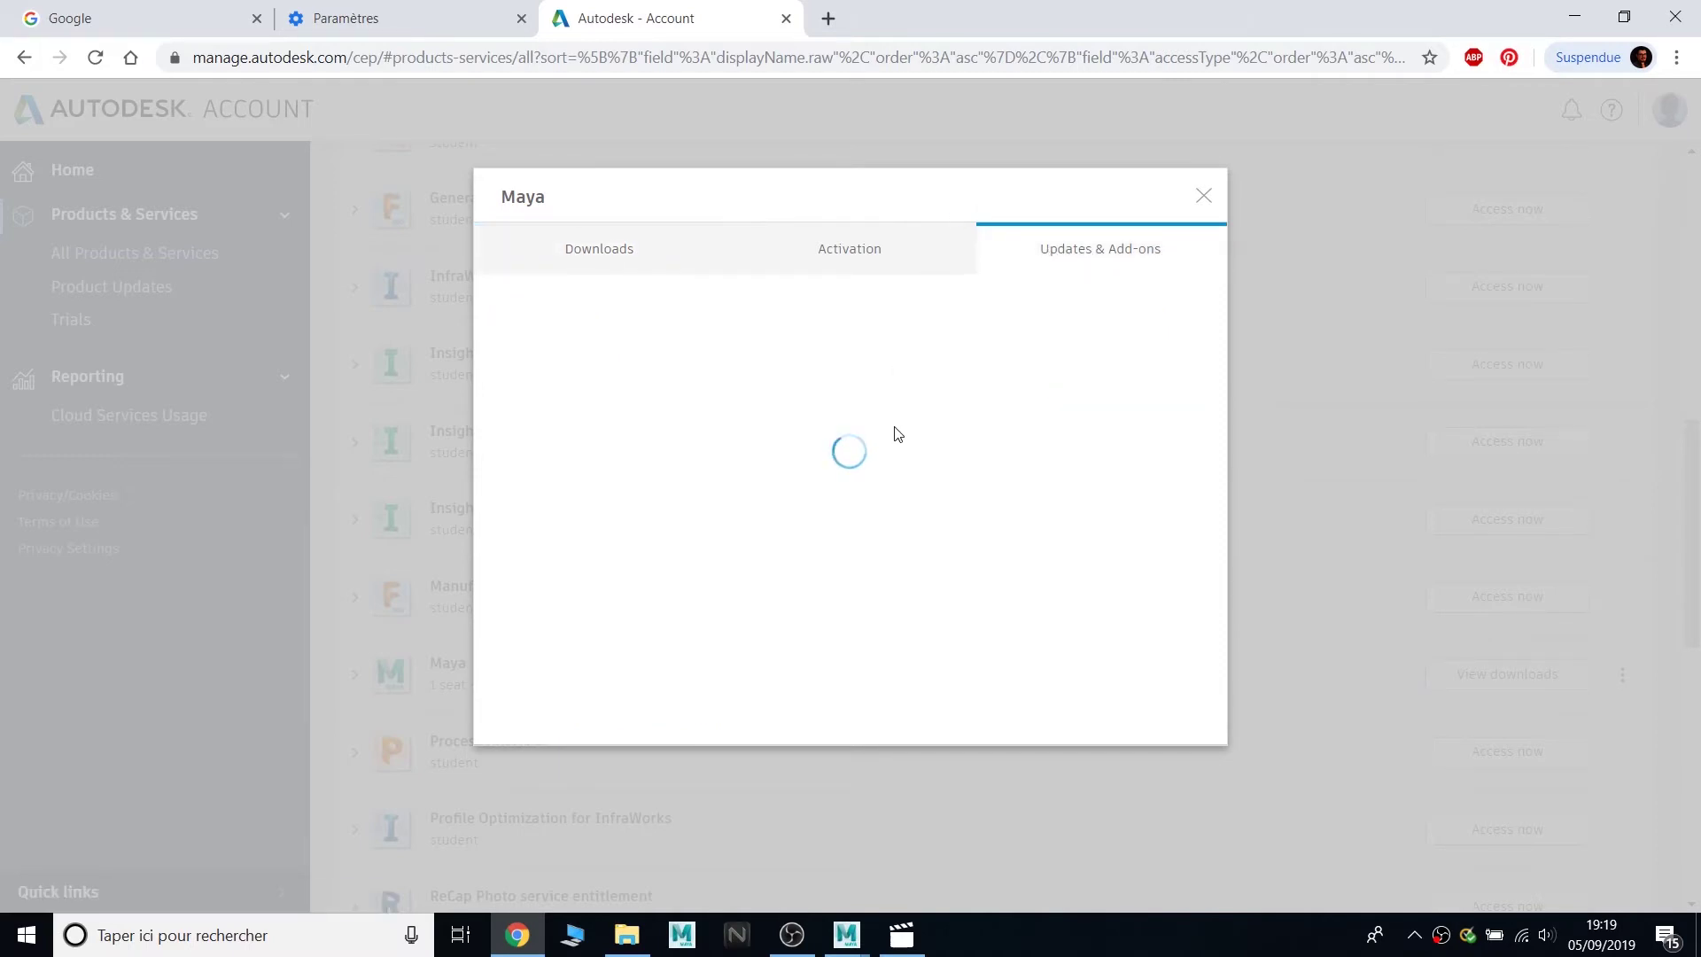
{"action": "scroll", "coordinate": [813, 377], "scroll_direction": "down", "scroll_amount": 1}
{"action": "scroll", "coordinate": [638, 344], "scroll_direction": "up", "scroll_amount": 1}
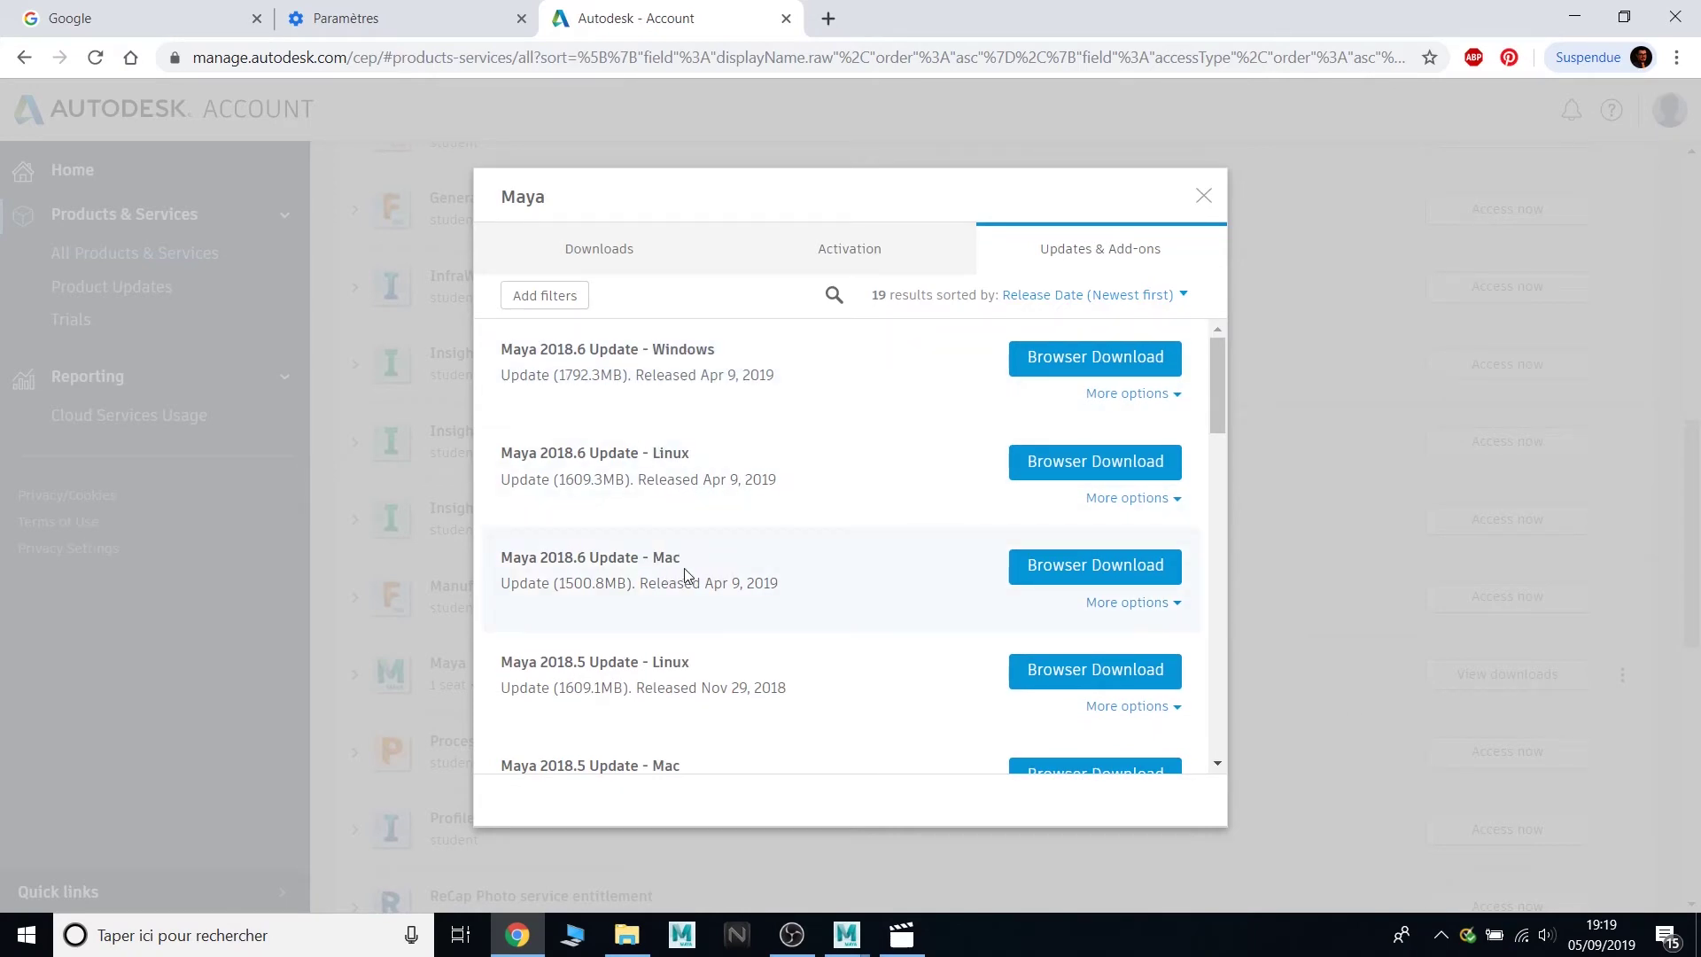
{"action": "left_click", "coordinate": [1108, 359]}
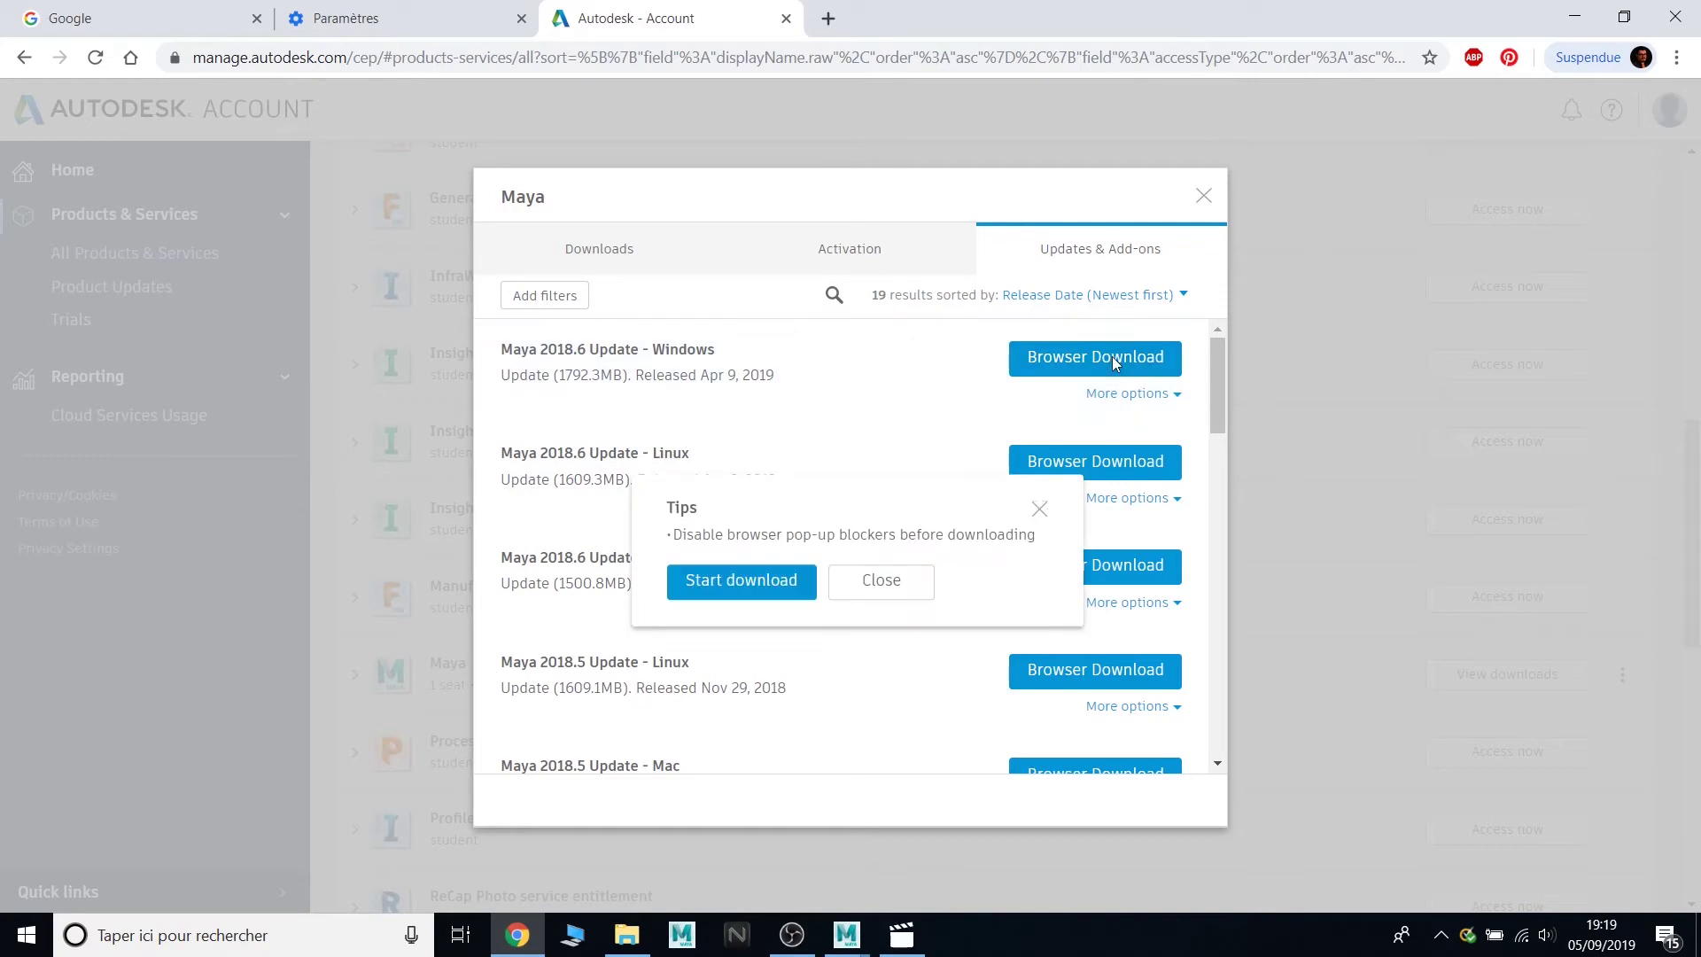
- Download the Maya 2018.6 update and extract it to C:\Autodesk\ to launch setup
{"action": "left_click", "coordinate": [781, 583]}
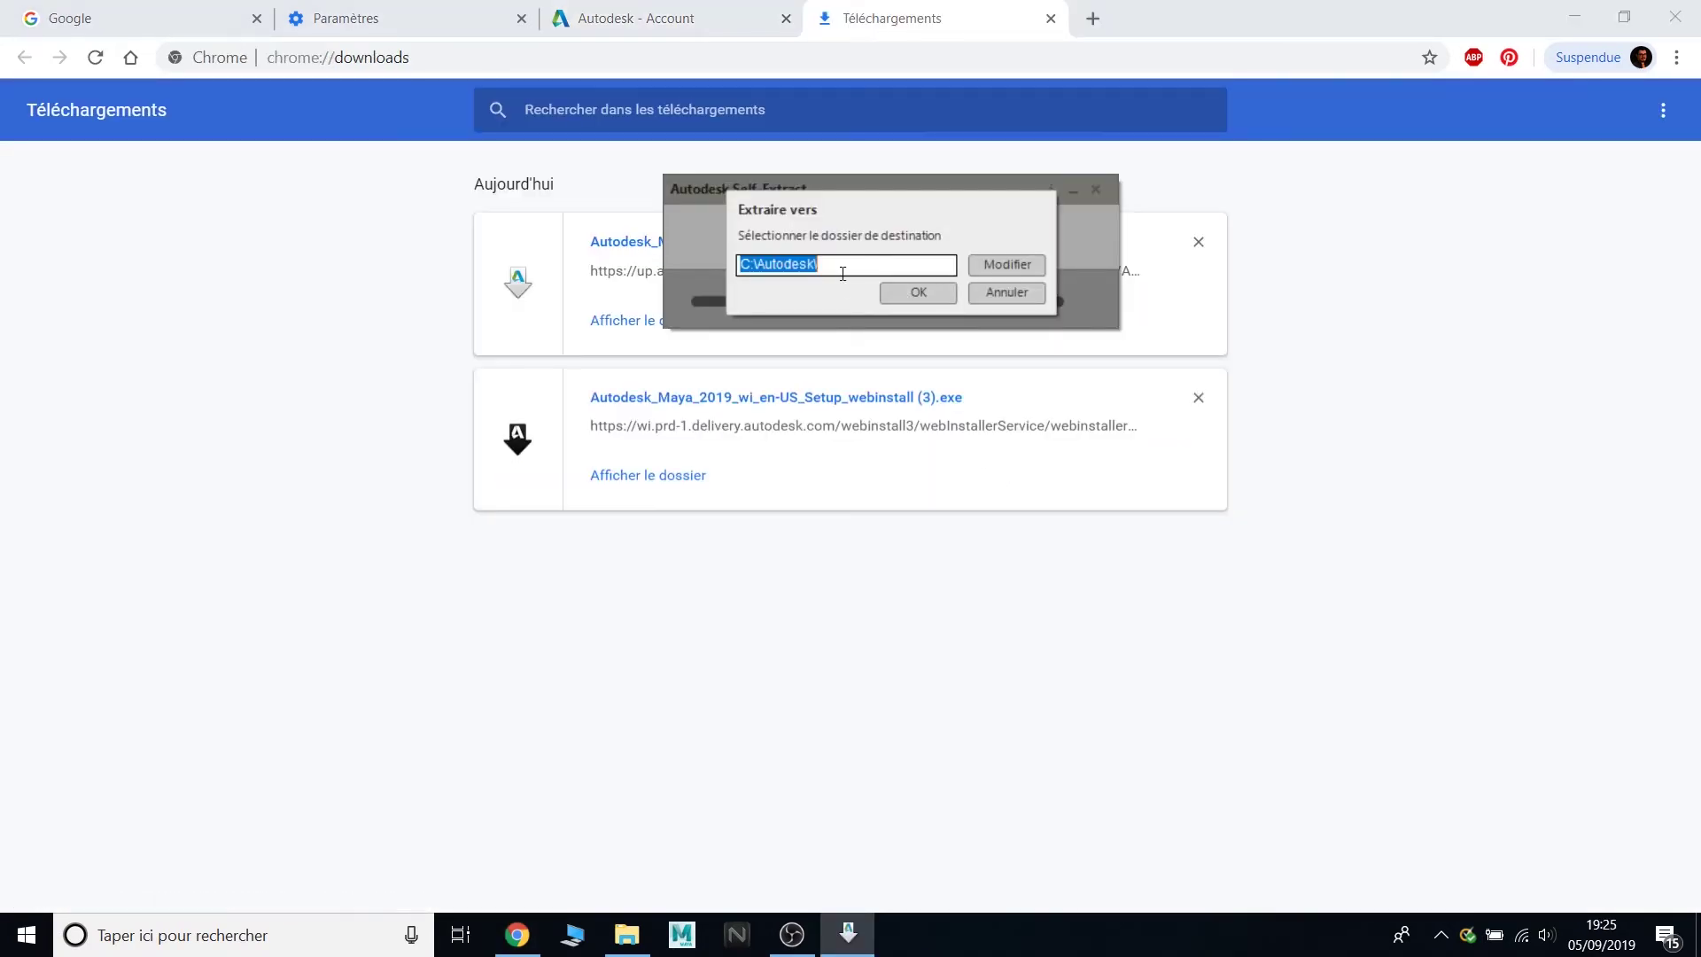
{"action": "left_click_drag", "start_coordinate": [754, 268], "coordinate": [741, 268]}
{"action": "key", "text": "Caps_Lock"}
{"action": "key", "text": "Caps_Lock"}
{"action": "key", "text": "Caps_Lock"}
{"action": "key", "text": "Caps_Lock"}
{"action": "left_click", "coordinate": [916, 293]}
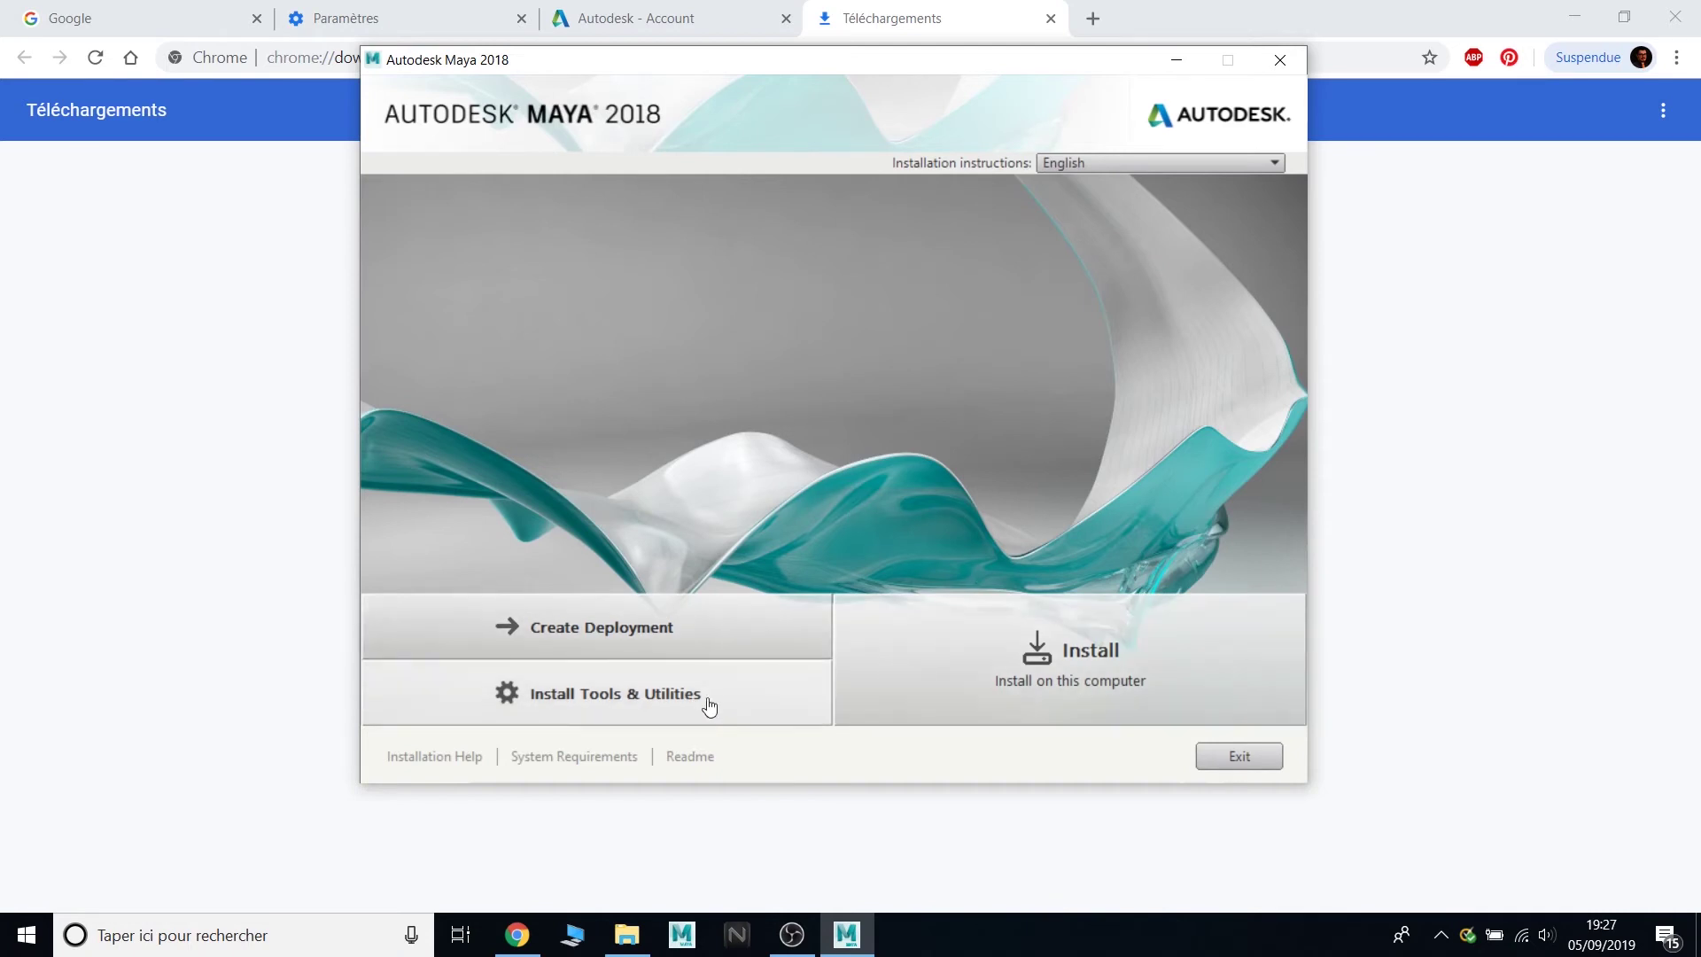
- Accept the licence and install the Maya 2018.6 update with Arnold for Maya checked
{"action": "left_click", "coordinate": [1032, 706]}
{"action": "left_click", "coordinate": [1117, 694]}
{"action": "left_click", "coordinate": [1127, 755]}
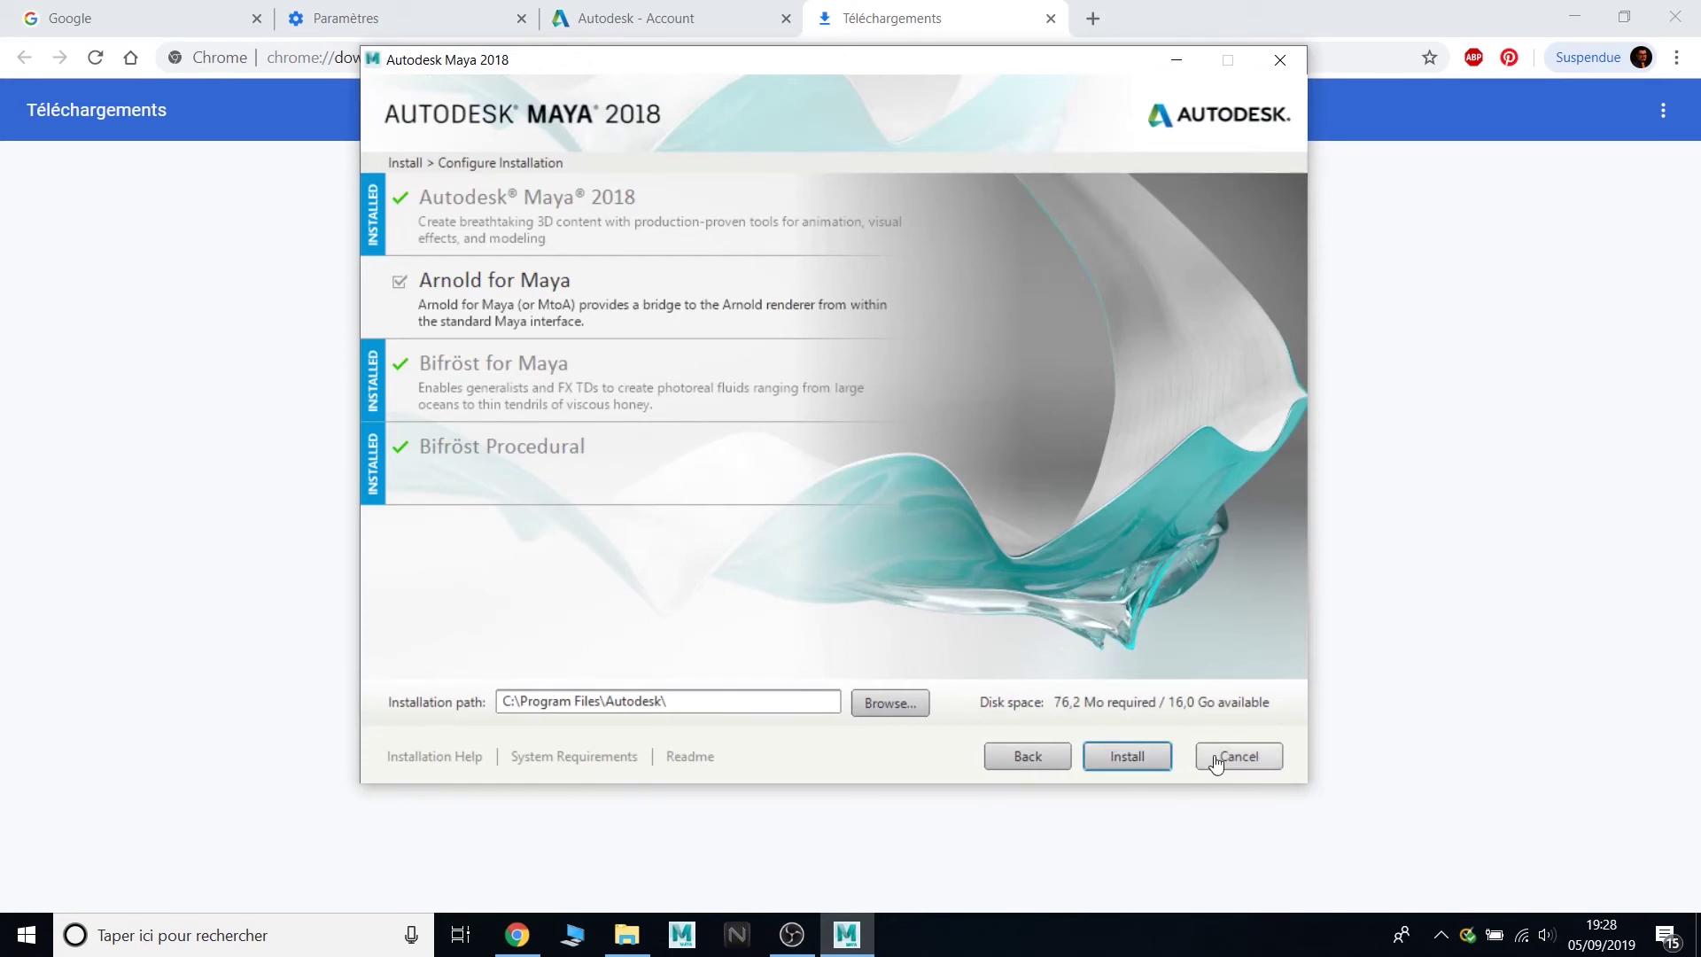
{"action": "left_click", "coordinate": [1112, 755]}
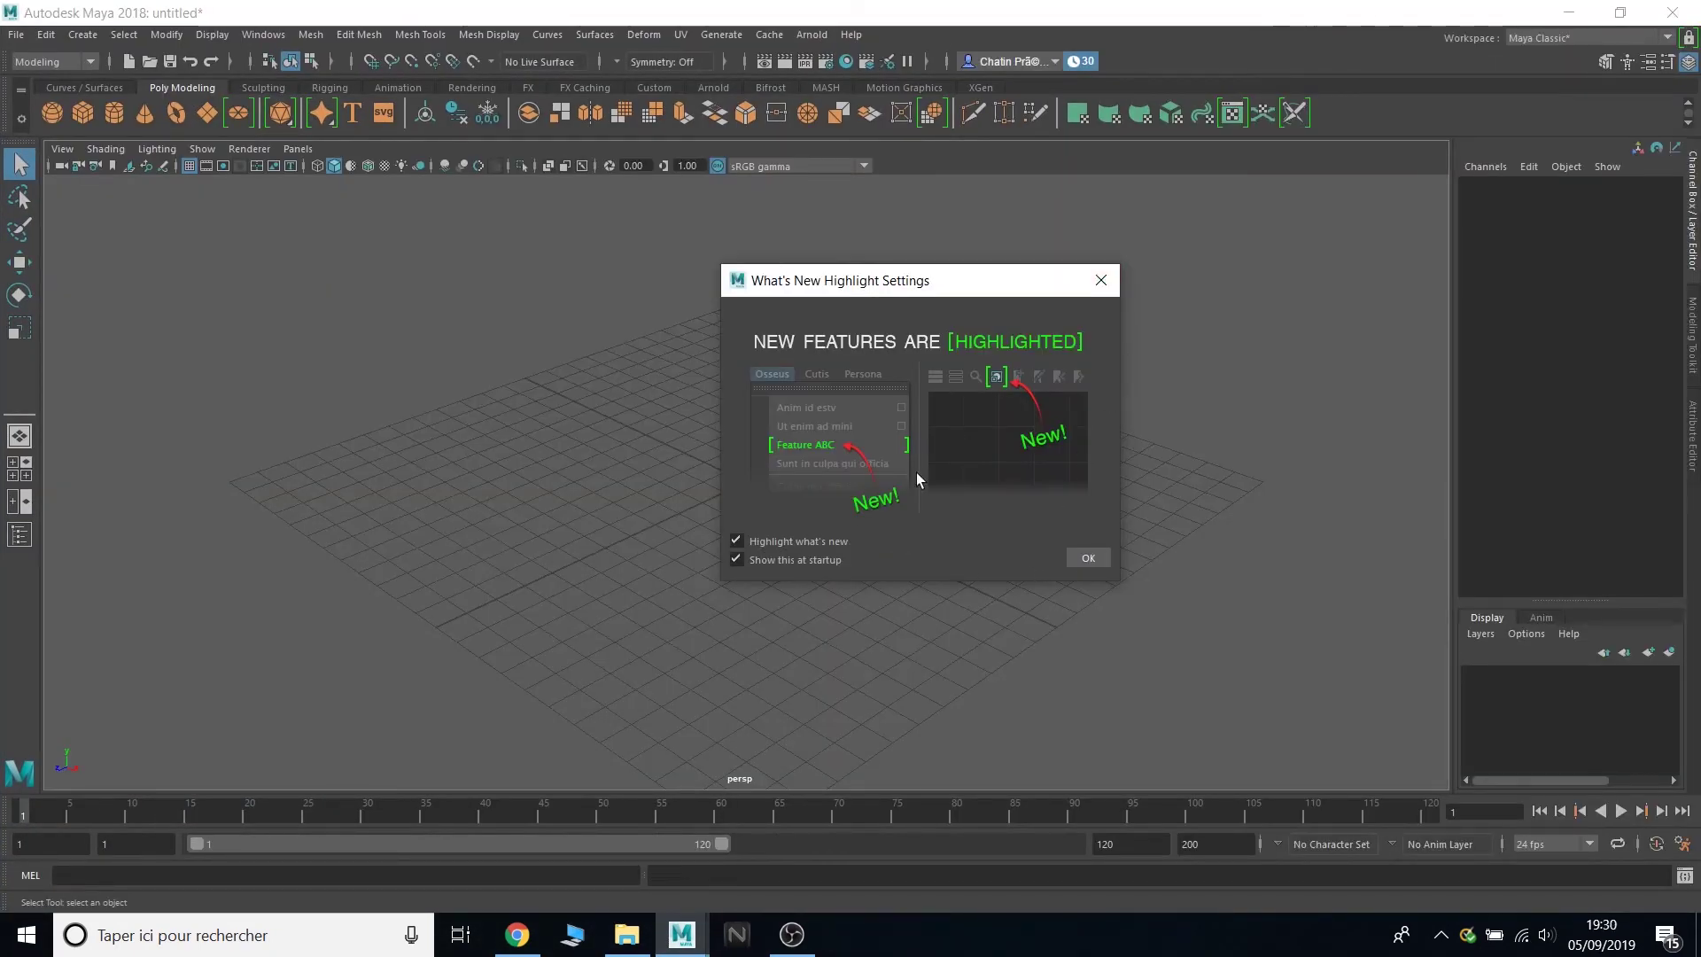
- Leave Highlight what's new and Show this at startup on, confirm with OK, then quit Maya
{"action": "left_click", "coordinate": [789, 544]}
{"action": "left_click", "coordinate": [784, 560]}
{"action": "left_click", "coordinate": [791, 542]}
{"action": "left_click", "coordinate": [793, 556]}
{"action": "left_click", "coordinate": [1101, 281]}
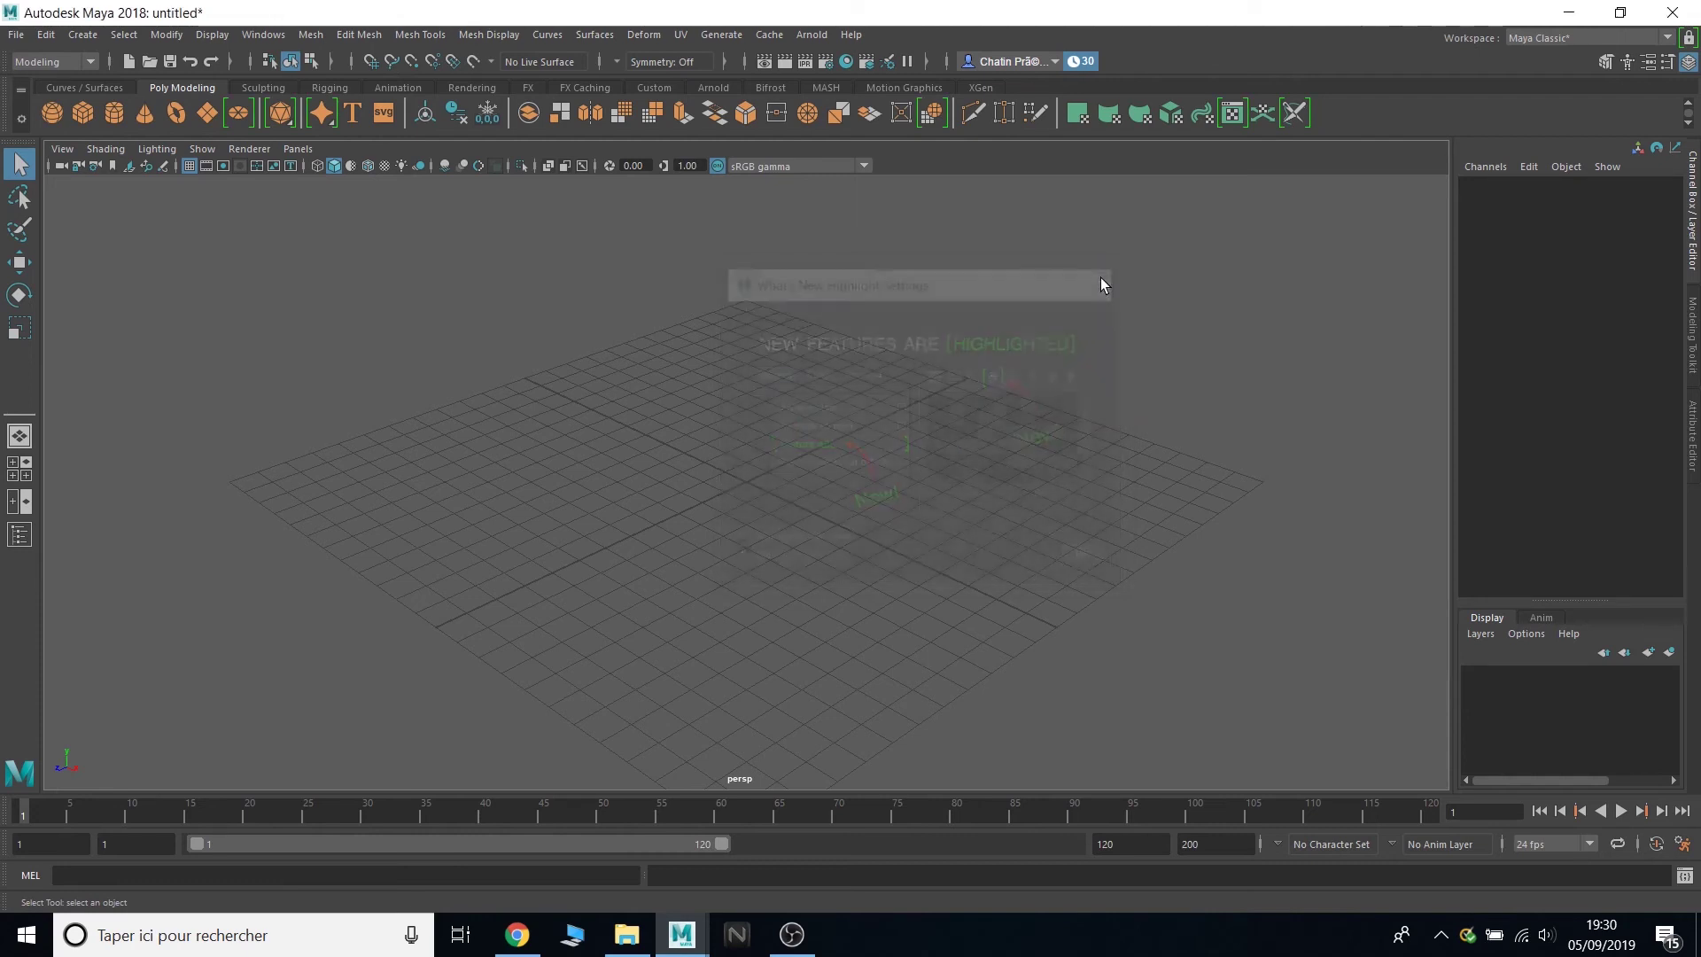
{"action": "left_click", "coordinate": [1679, 12]}
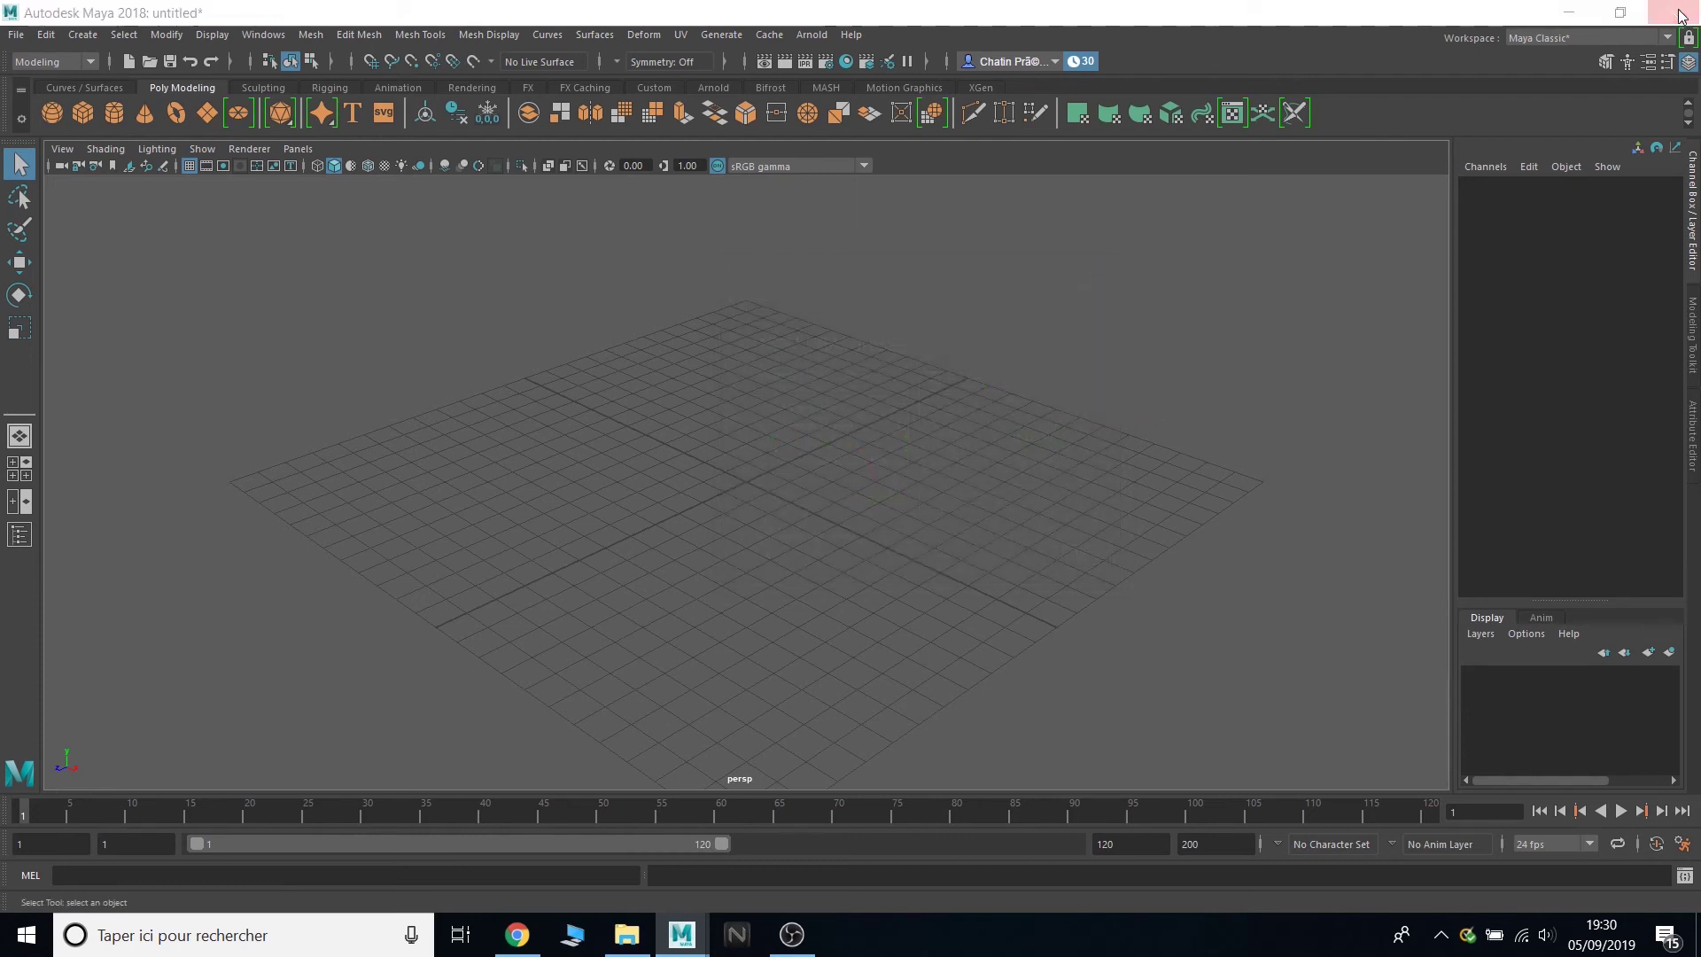